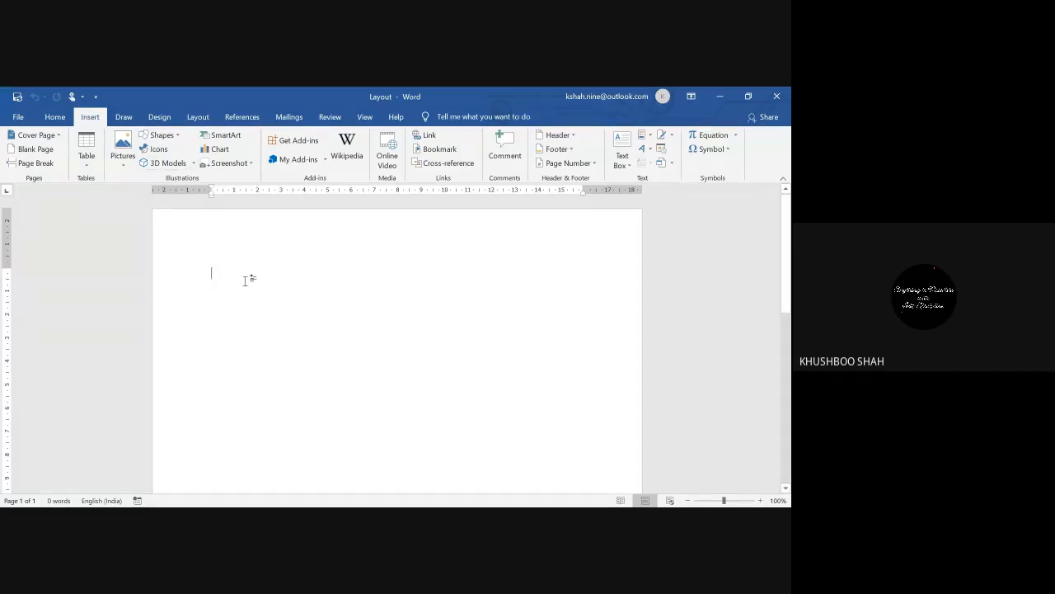
# Step: Show the Design tab's style sets and page background options for the blank document
pyautogui.click(159, 118)
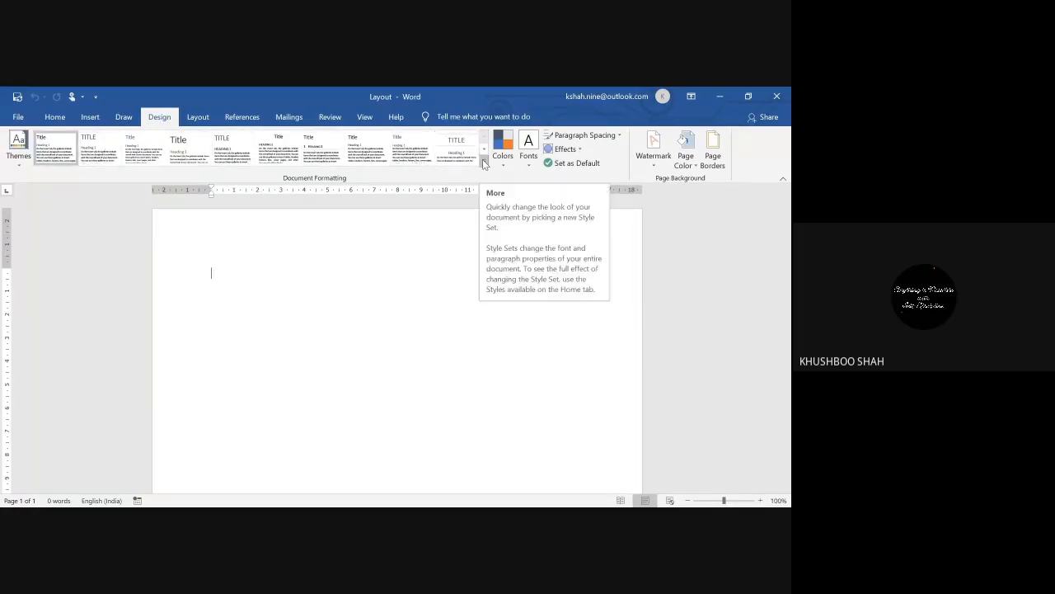
# Step: Browse the full Style Set gallery without choosing one, then bring up the watermark presets
pyautogui.click(484, 162)
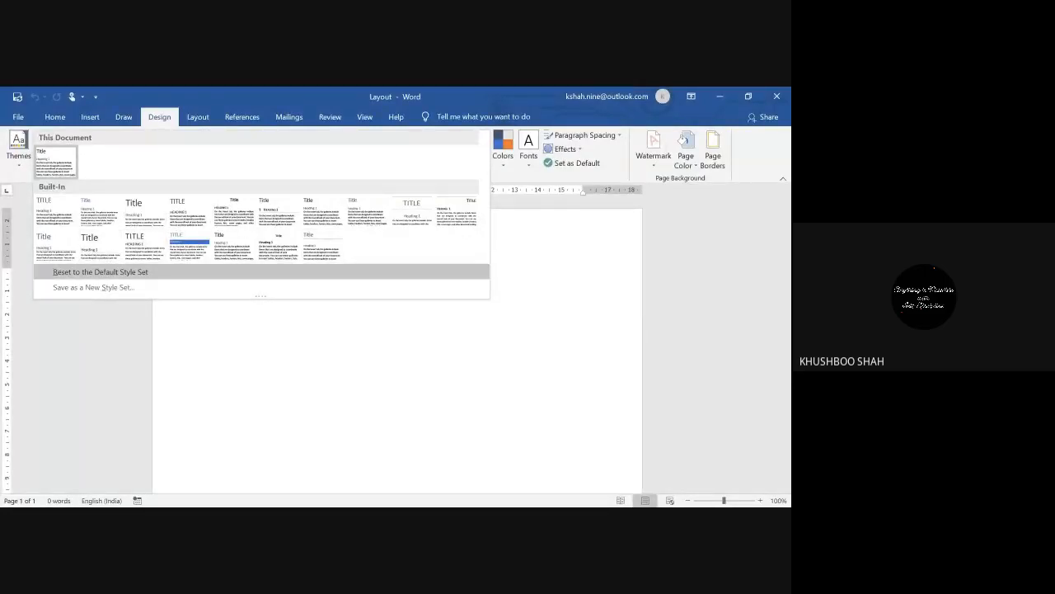
pyautogui.click(417, 327)
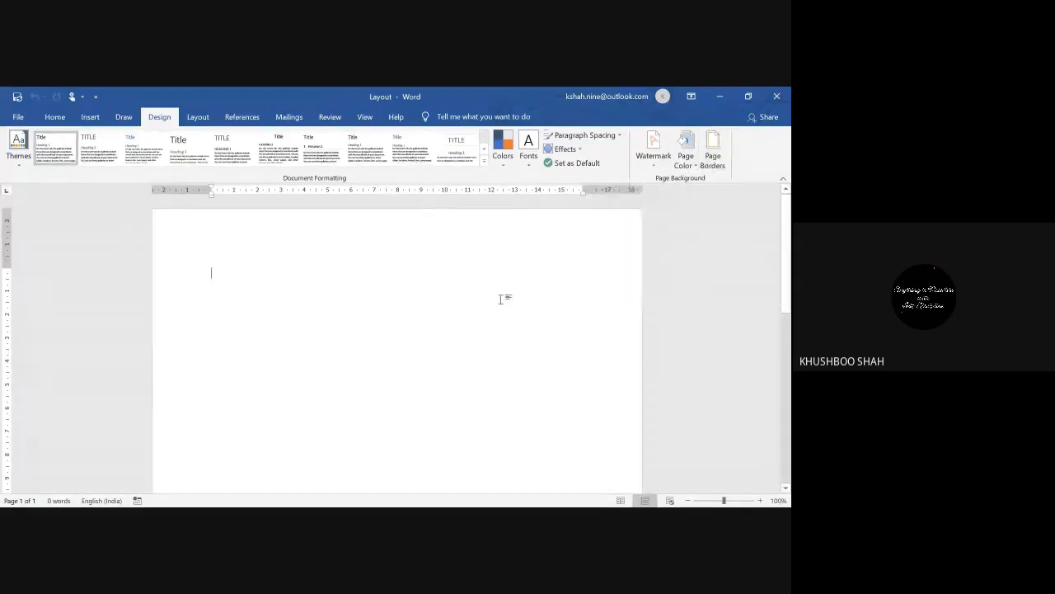
pyautogui.click(653, 166)
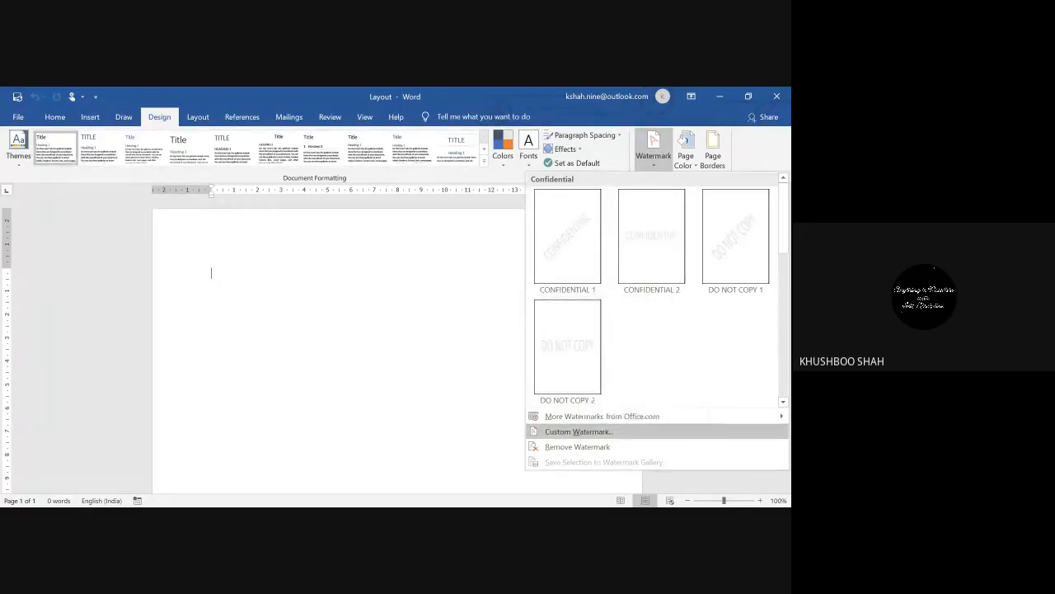
# Step: Create a custom text watermark, replacing ASAP with the student's name and class code
pyautogui.click(577, 431)
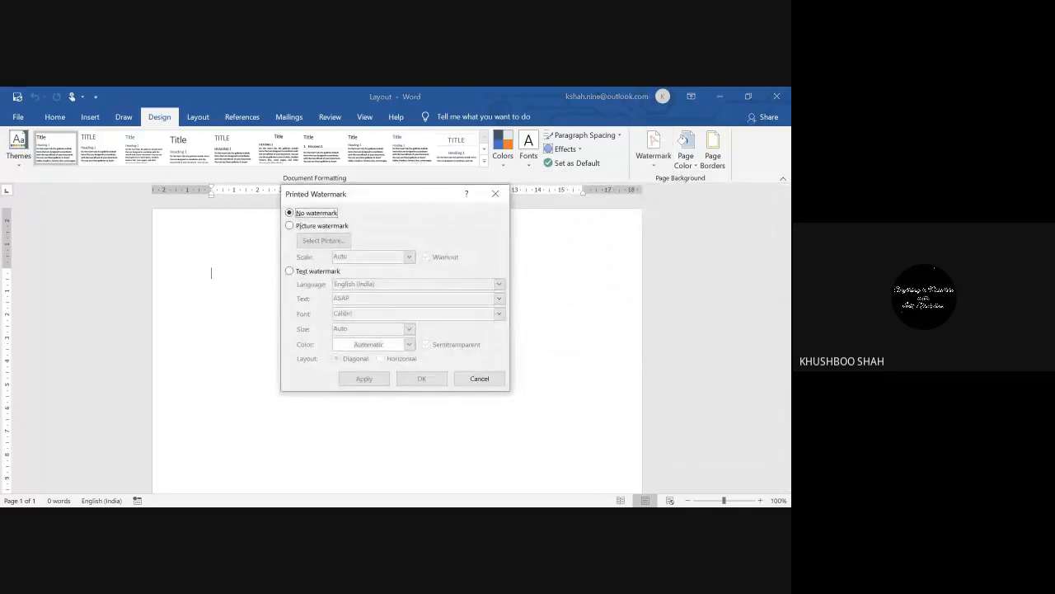
pyautogui.click(290, 271)
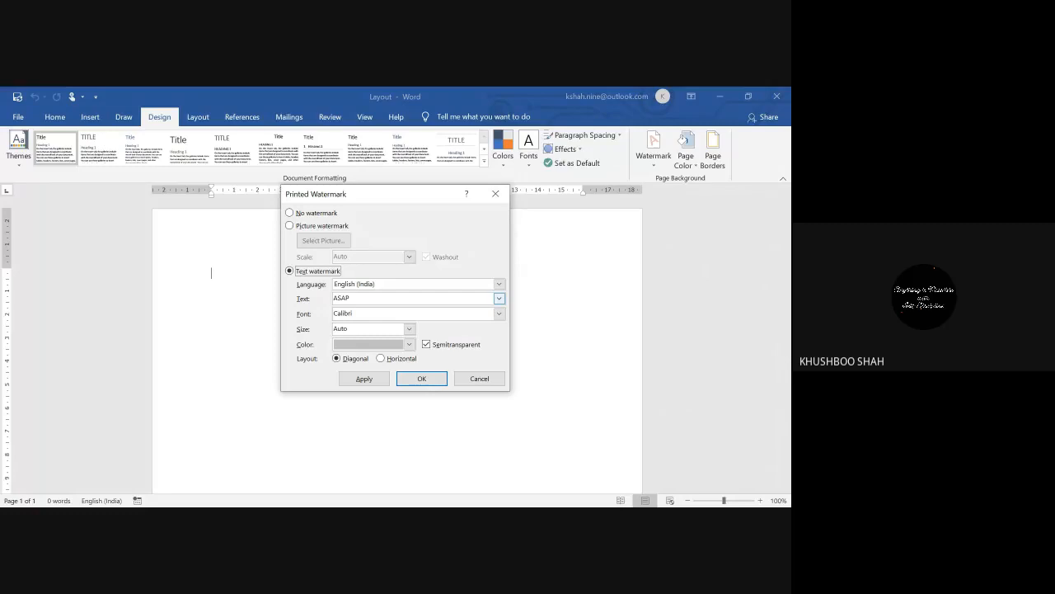
pyautogui.click(363, 299)
pyautogui.press('BackSpace')
pyautogui.press('BackSpace')
pyautogui.press('BackSpace')
pyautogui.press('BackSpace')
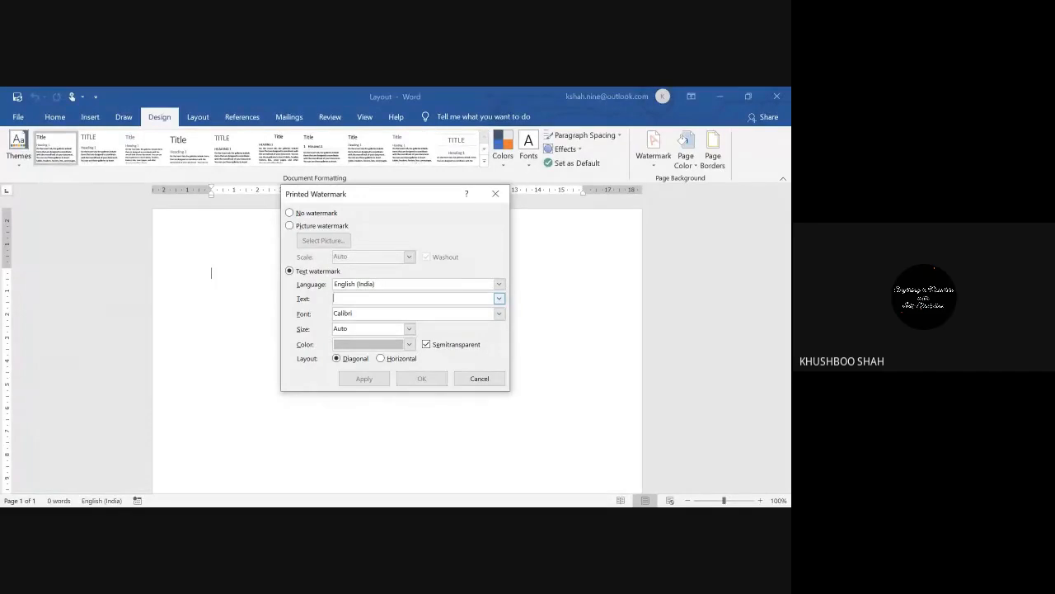
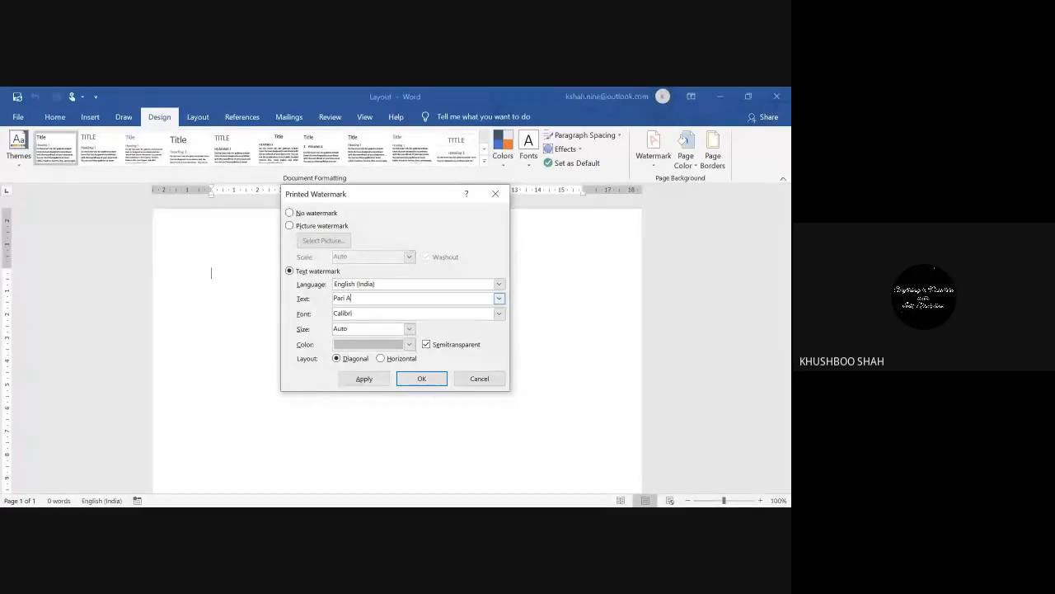
pyautogui.write('- 20 BPS - ')
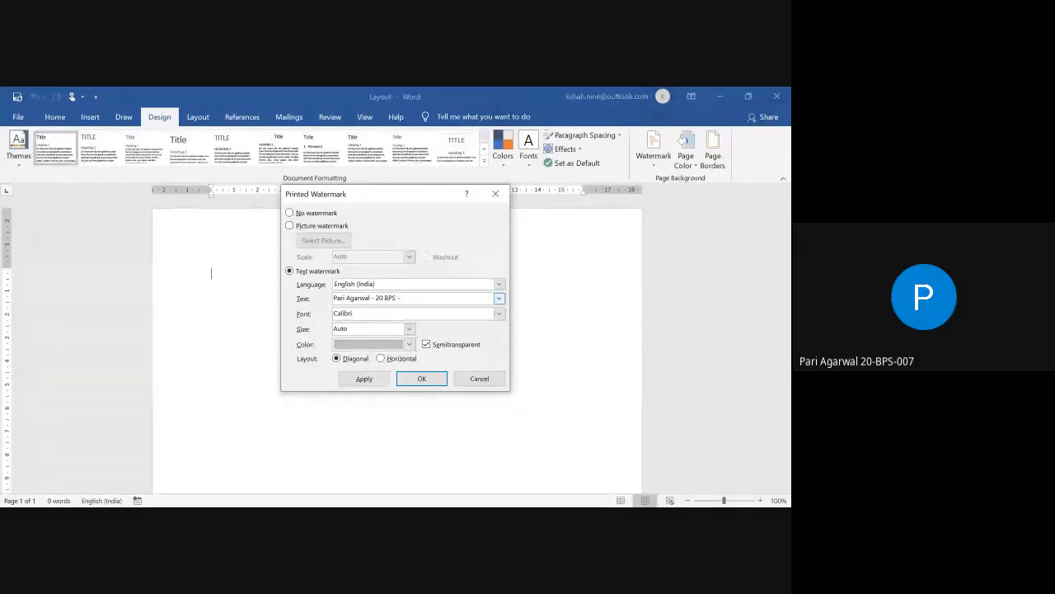
pyautogui.write('007')
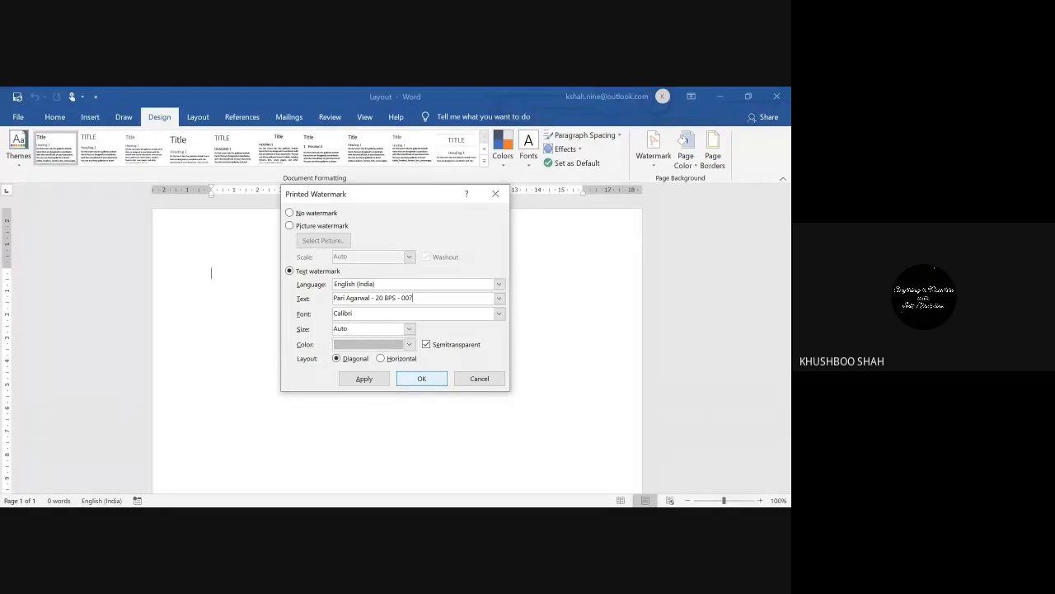
pyautogui.click(422, 378)
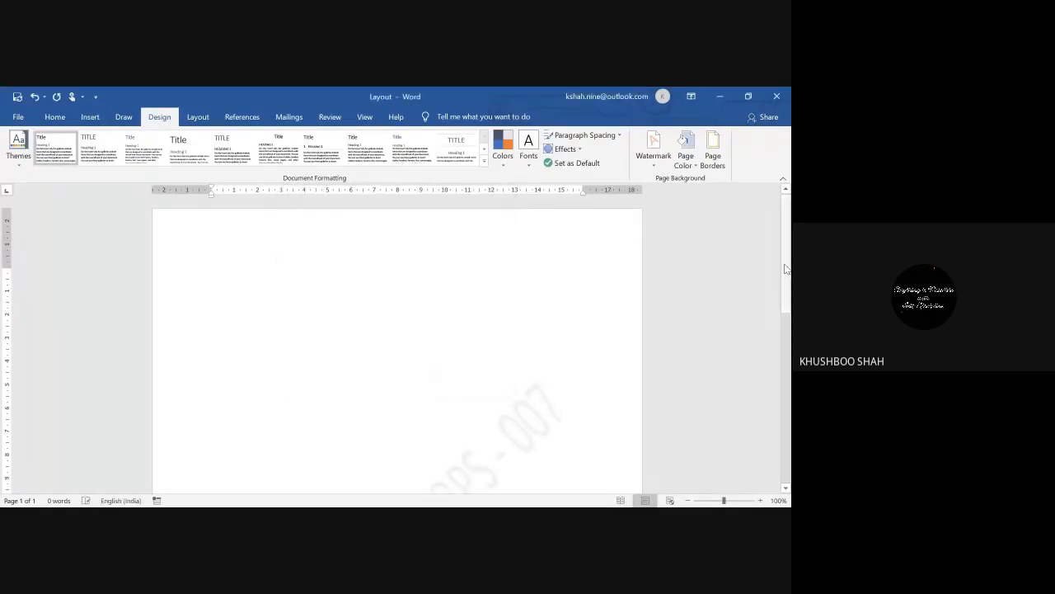
# Step: Zoom out to 40% so the whole page is visible
pyautogui.scroll(-1, 782, 292)
pyautogui.moveTo(782, 293); pyautogui.dragTo(778, 359)
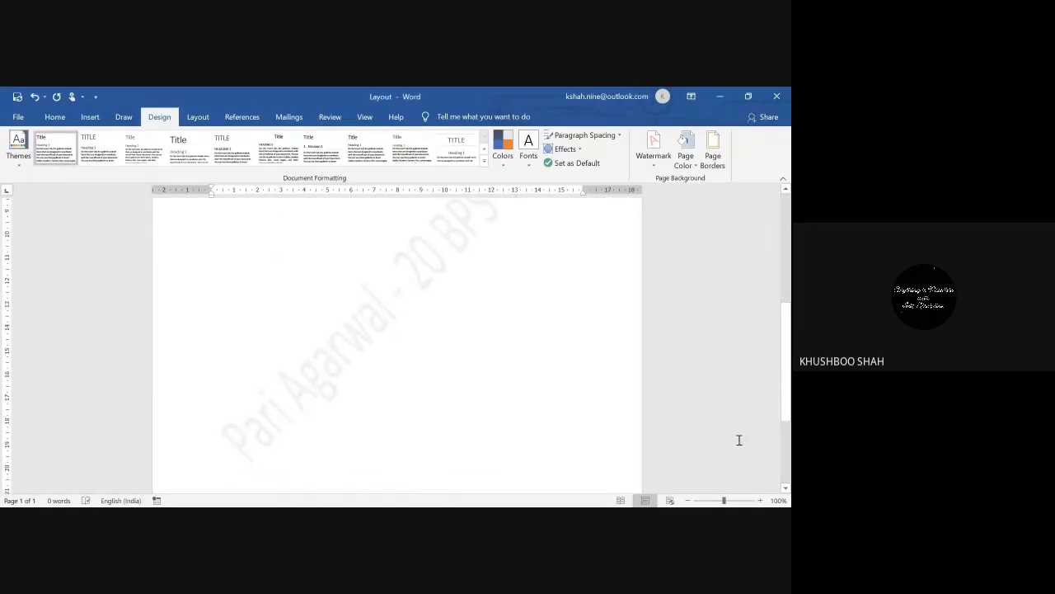
pyautogui.click(688, 503)
pyautogui.click(688, 503)
pyautogui.click(688, 504)
pyautogui.click(687, 504)
pyautogui.click(688, 503)
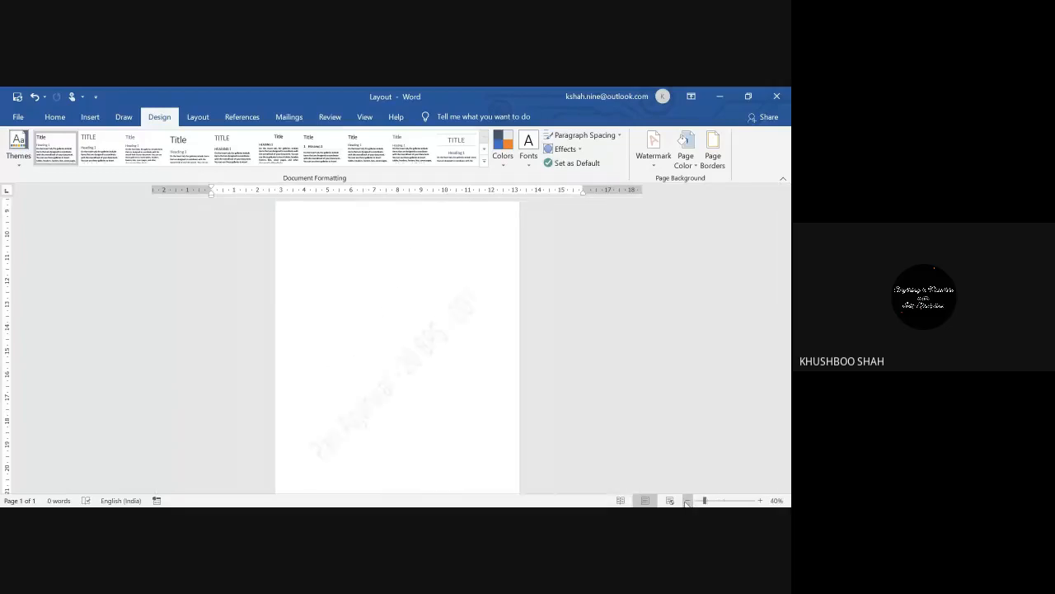
pyautogui.click(687, 503)
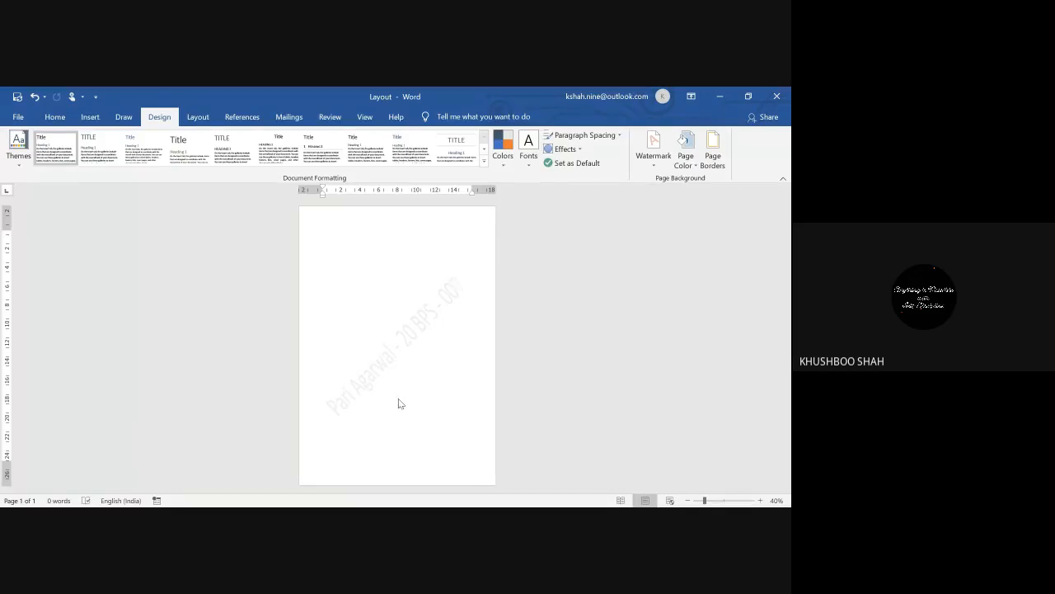
# Step: Add blank lines until the document spans four watermarked pages, then adjust zoom to view them
pyautogui.press('Return')
pyautogui.press('Return')
pyautogui.press('Return')
pyautogui.press('Return')
pyautogui.press('Return')
pyautogui.press('Return')
pyautogui.press('Return')
pyautogui.press('Return')
pyautogui.press('Return')
pyautogui.press('Return')
pyautogui.press('Return')
pyautogui.press('Return')
pyautogui.press('Return')
pyautogui.press('Return')
pyautogui.press('Return')
pyautogui.press('Return')
pyautogui.press('Return')
pyautogui.press('Return')
pyautogui.press('Return')
pyautogui.press('Return')
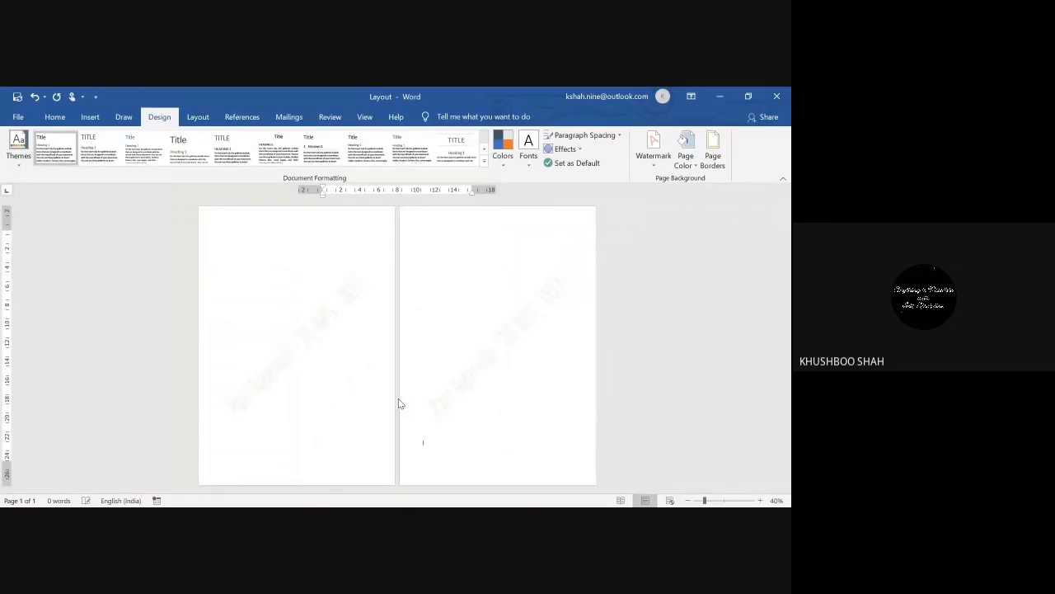
pyautogui.press('Return')
pyautogui.press('Return')
pyautogui.press('Return')
pyautogui.press('Return')
pyautogui.press('Return')
pyautogui.press('Return')
pyautogui.press('Return')
pyautogui.press('Return')
pyautogui.press('Return')
pyautogui.press('Return')
pyautogui.press('Return')
pyautogui.press('Return')
pyautogui.press('Return')
pyautogui.press('Return')
pyautogui.press('Return')
pyautogui.press('Return')
pyautogui.press('Return')
pyautogui.press('Return')
pyautogui.press('Return')
pyautogui.press('Return')
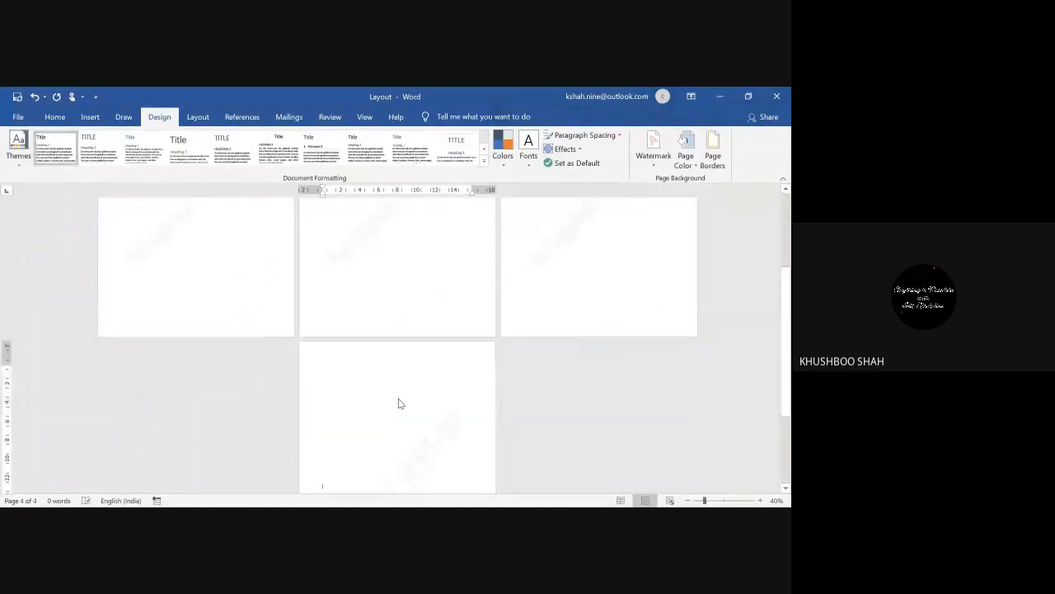
pyautogui.click(687, 500)
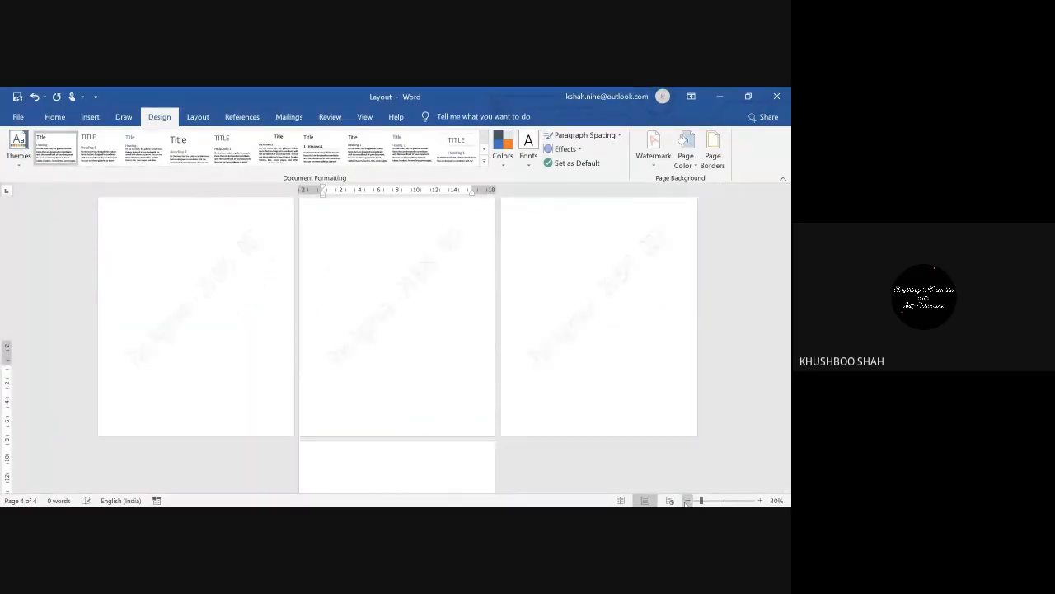
pyautogui.click(760, 500)
pyautogui.click(760, 501)
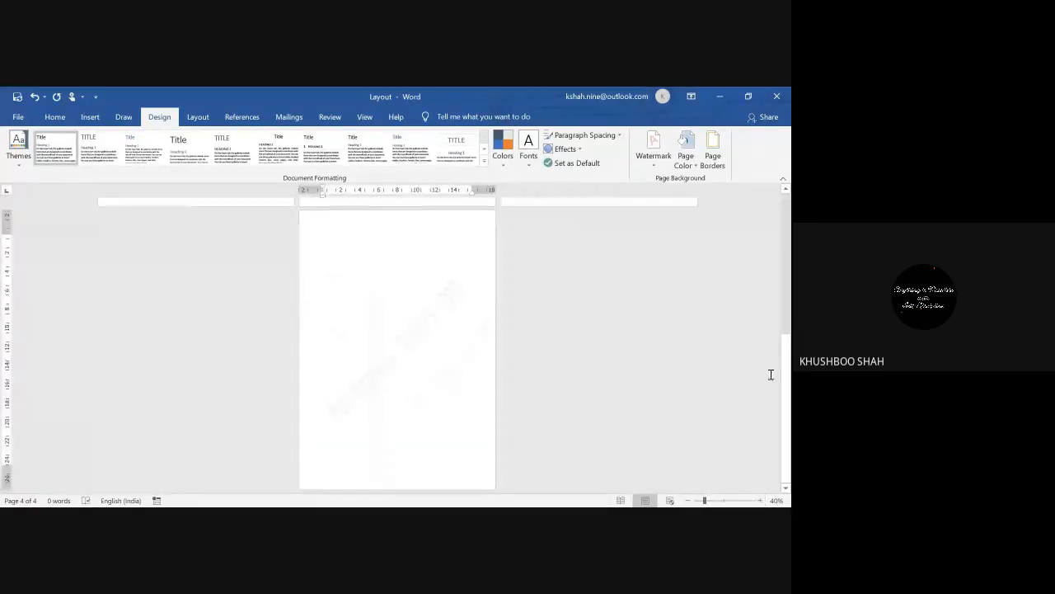
pyautogui.moveTo(789, 399); pyautogui.dragTo(773, 228)
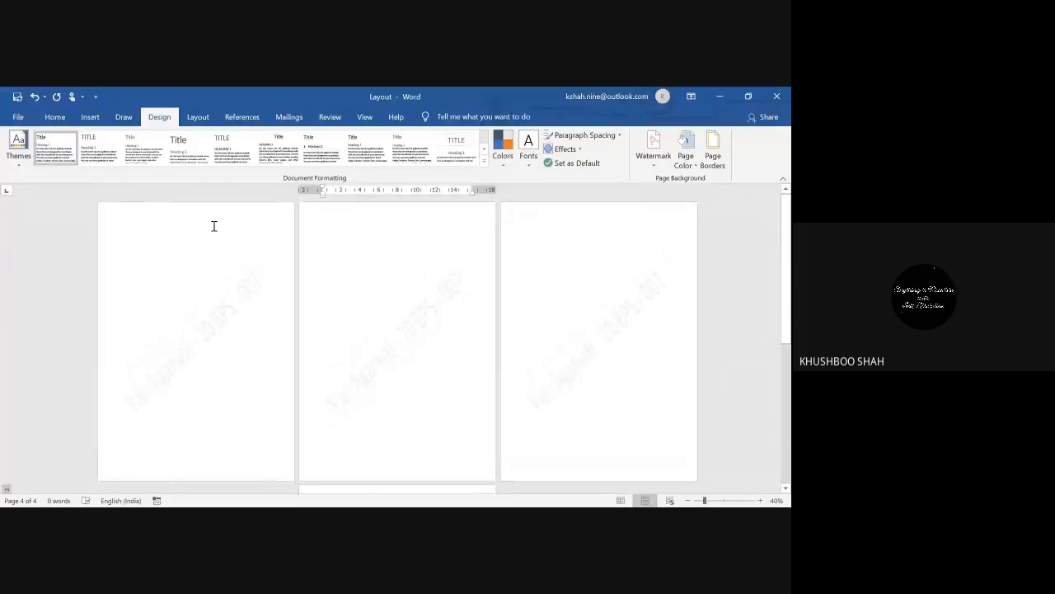
# Step: Set the page colour to a light blue swatch for all four pages
pyautogui.click(695, 168)
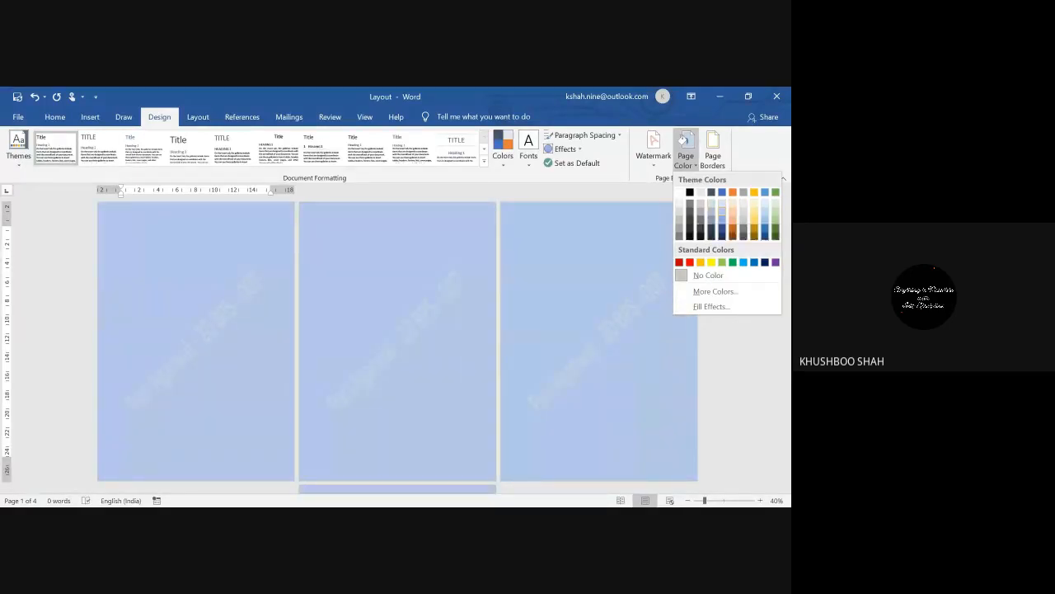
pyautogui.click(721, 209)
pyautogui.moveTo(787, 248); pyautogui.dragTo(791, 222)
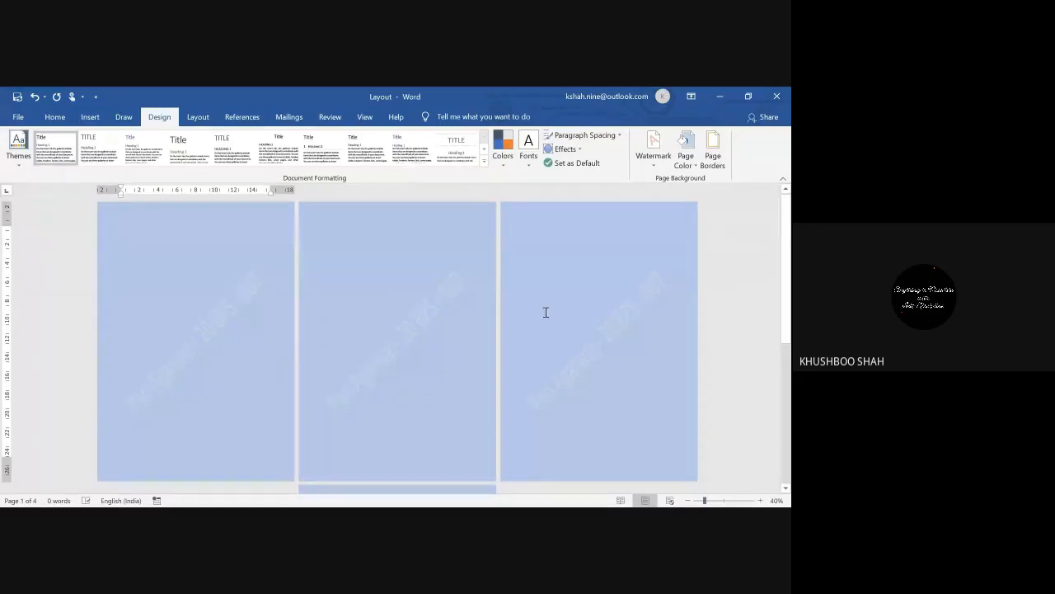
# Step: Look through the Borders, Page Border and Shading tabs of Borders and Shading
pyautogui.click(720, 169)
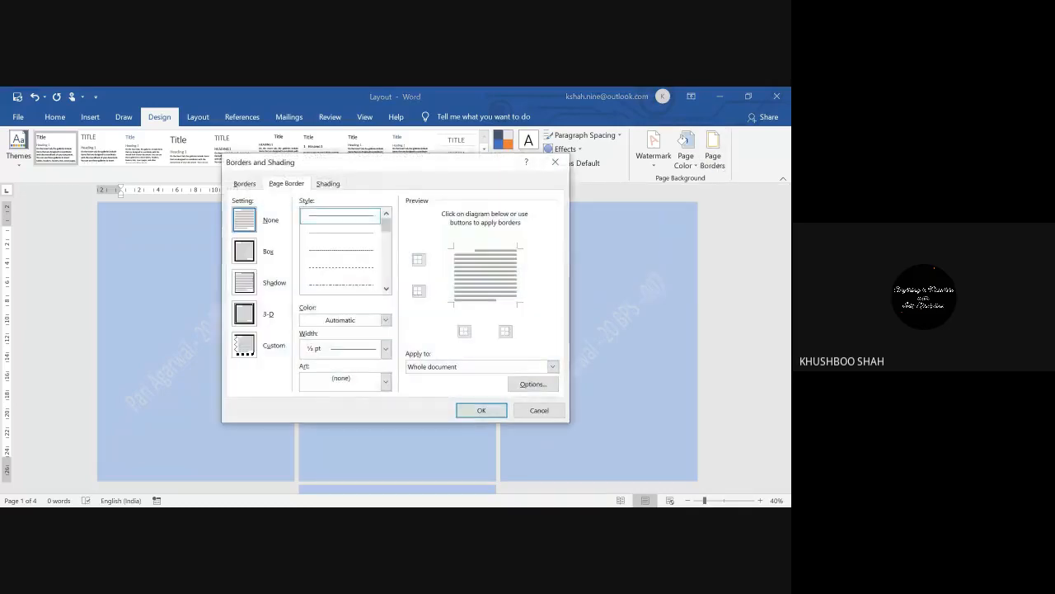
pyautogui.click(539, 410)
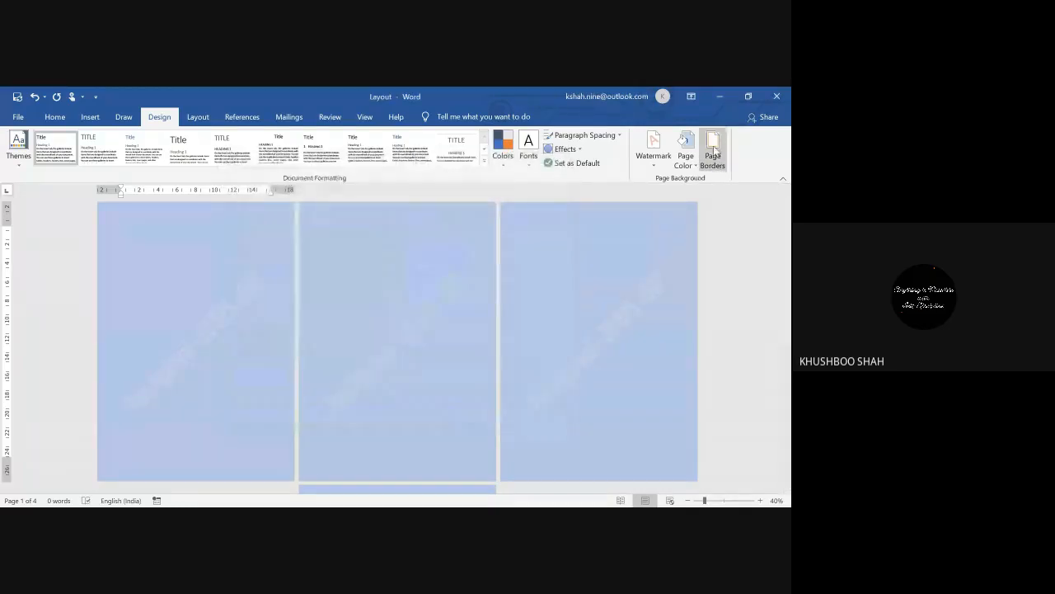
pyautogui.click(714, 150)
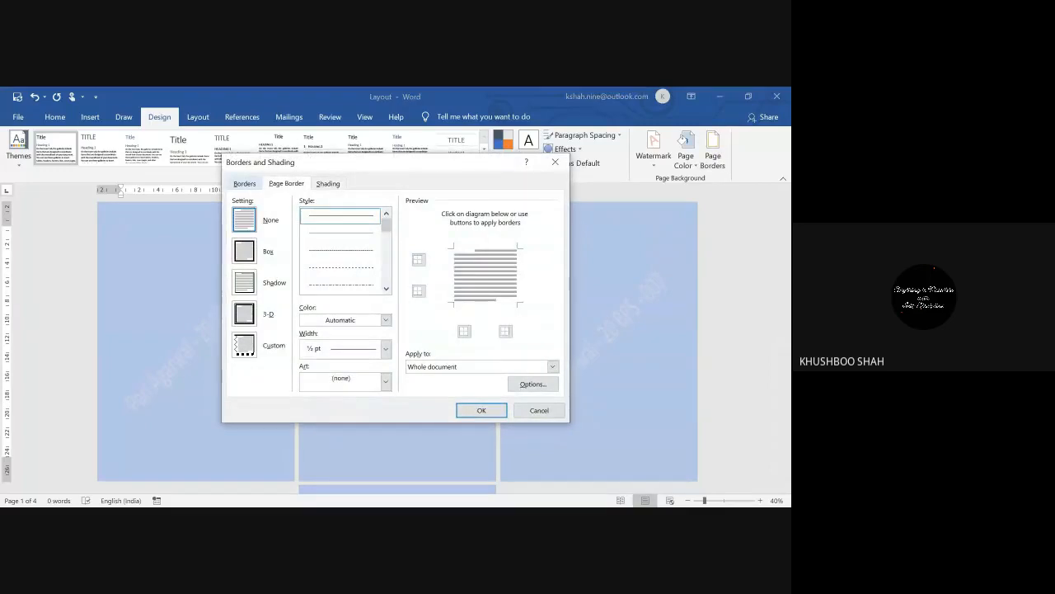
pyautogui.click(245, 184)
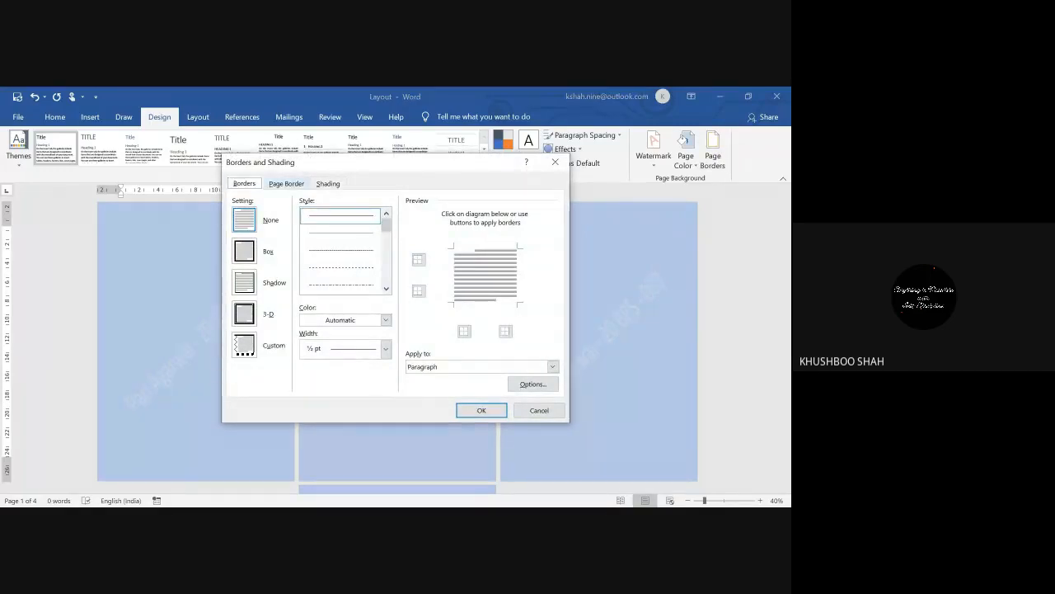
pyautogui.click(286, 183)
pyautogui.click(328, 183)
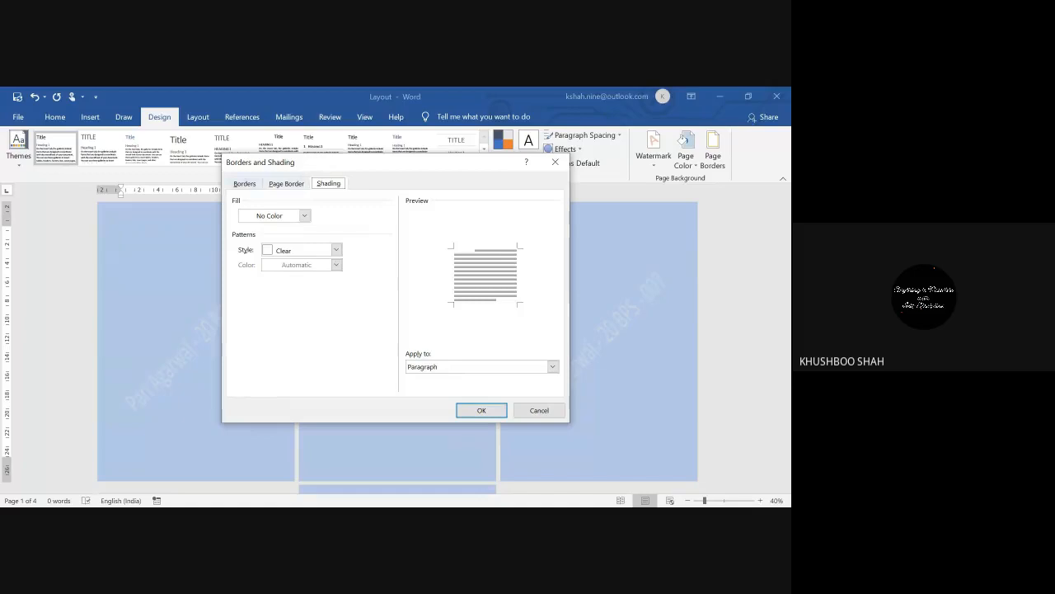
pyautogui.click(245, 183)
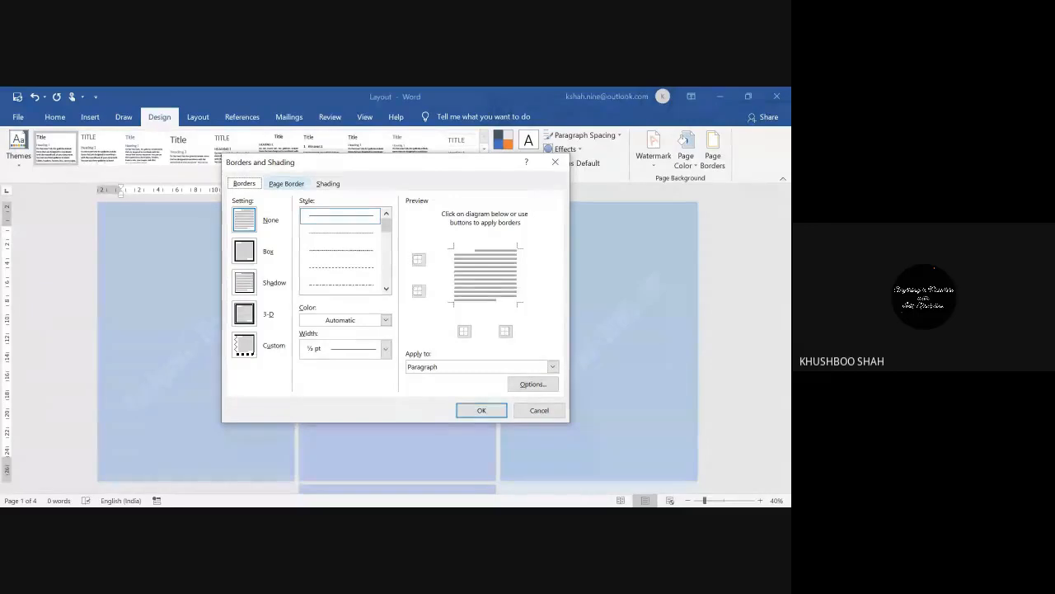
pyautogui.click(286, 184)
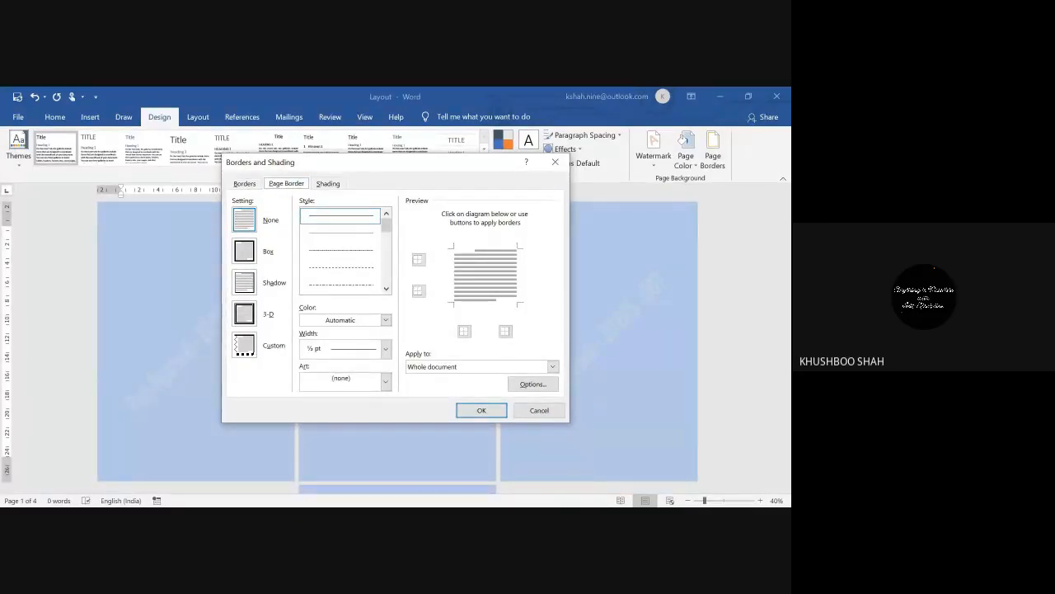
# Step: Apply a 3 pt double-line Box page border to the whole document
pyautogui.click(245, 251)
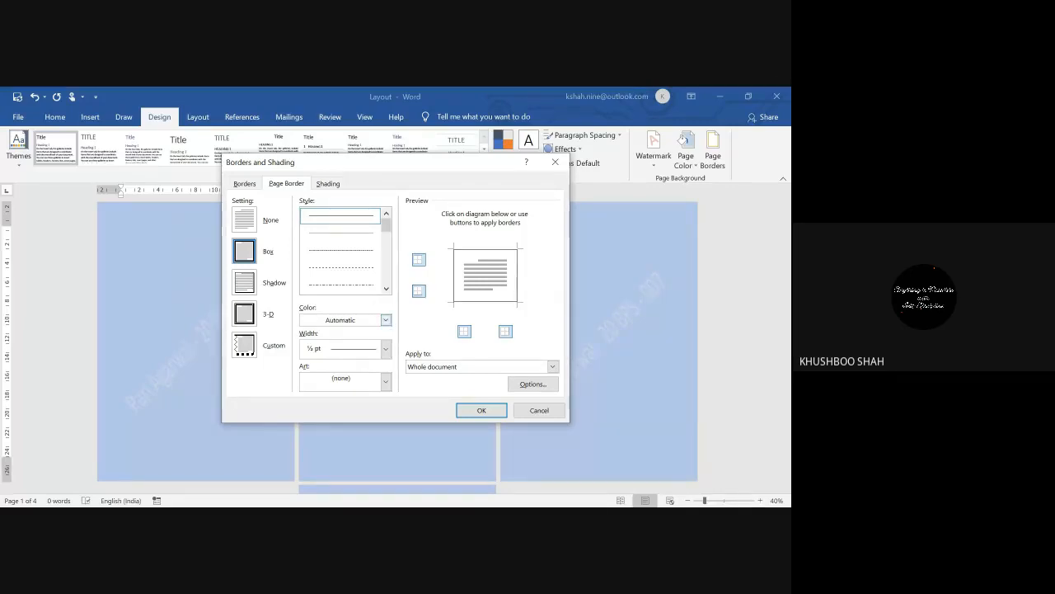
pyautogui.click(244, 283)
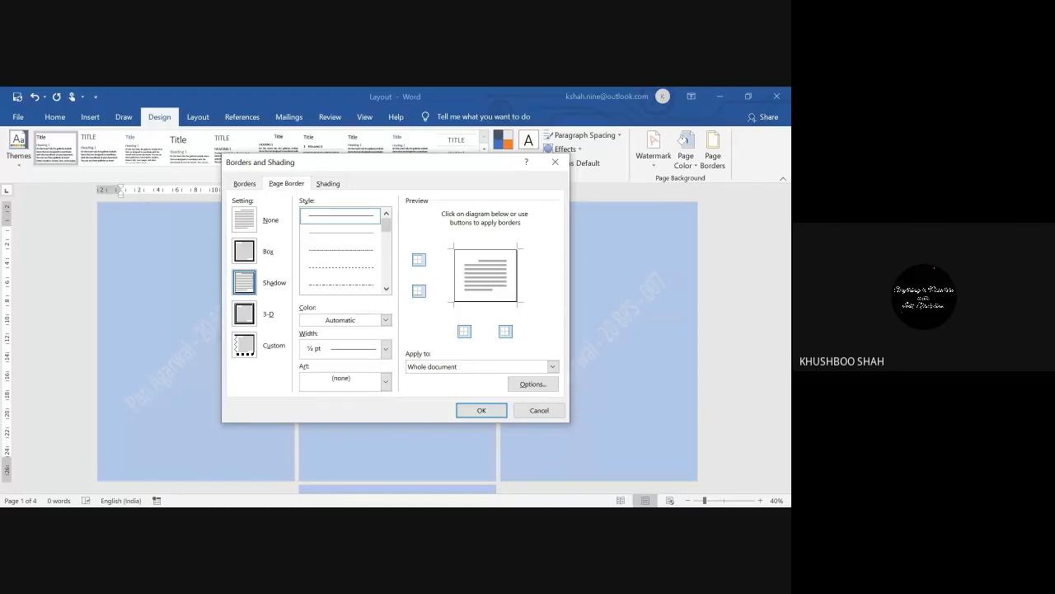
pyautogui.click(245, 314)
pyautogui.click(245, 345)
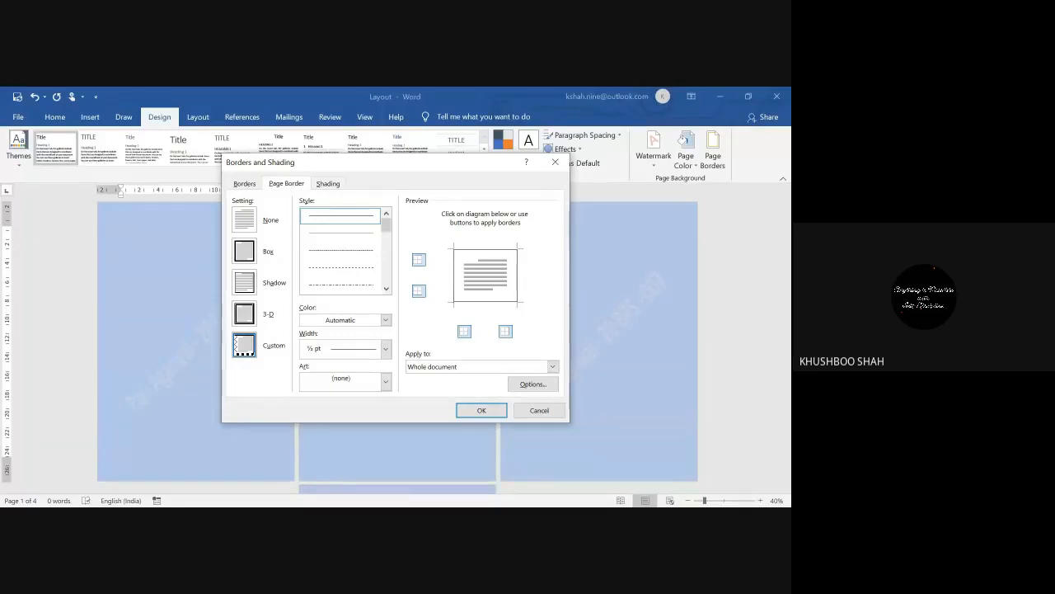
pyautogui.click(245, 251)
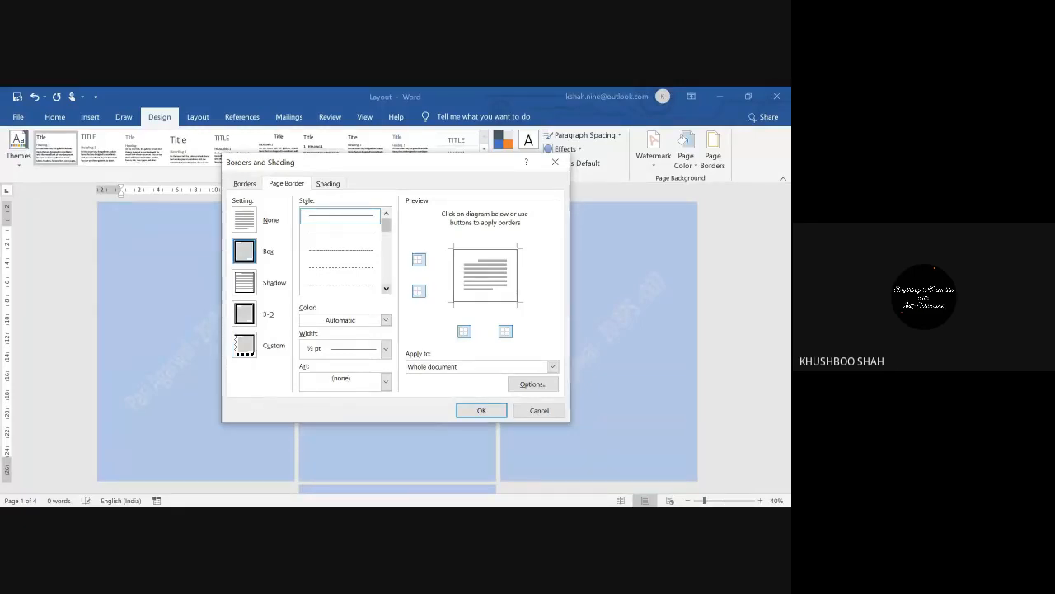
pyautogui.scroll(-3, 341, 251)
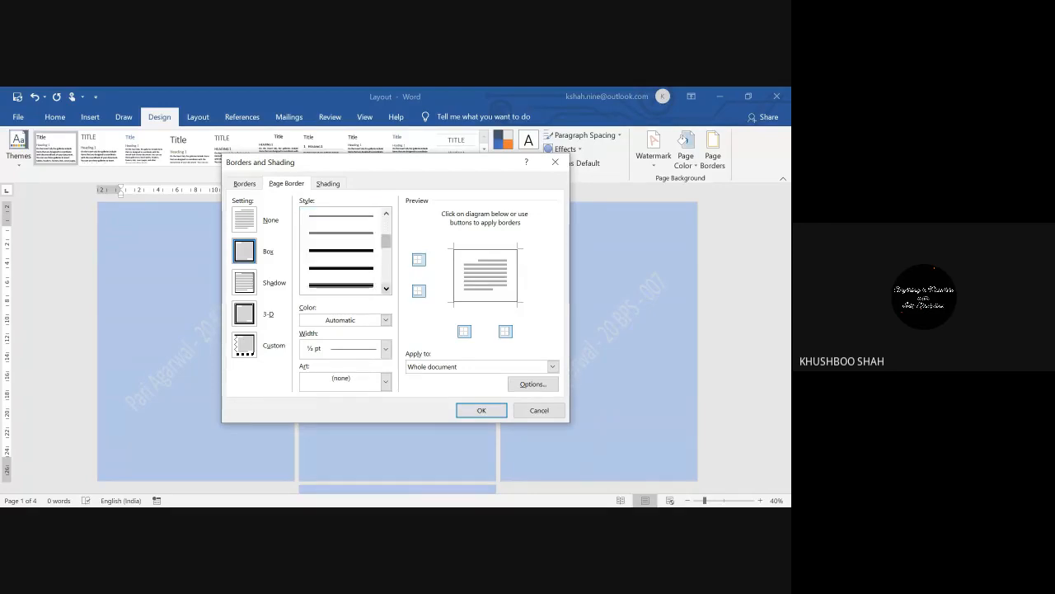
pyautogui.scroll(-3, 342, 251)
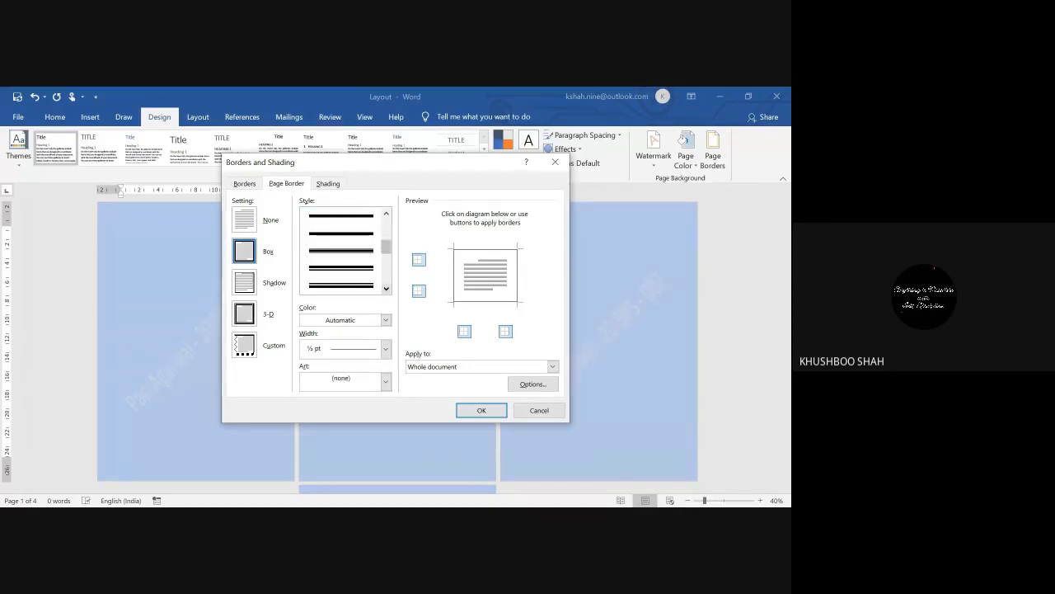
pyautogui.click(342, 286)
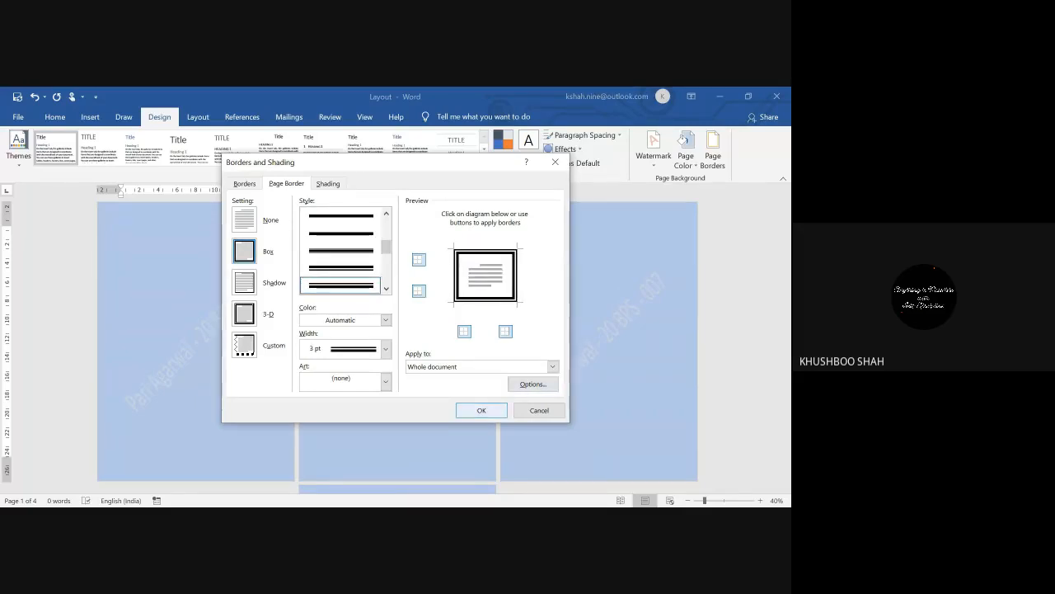
pyautogui.click(482, 410)
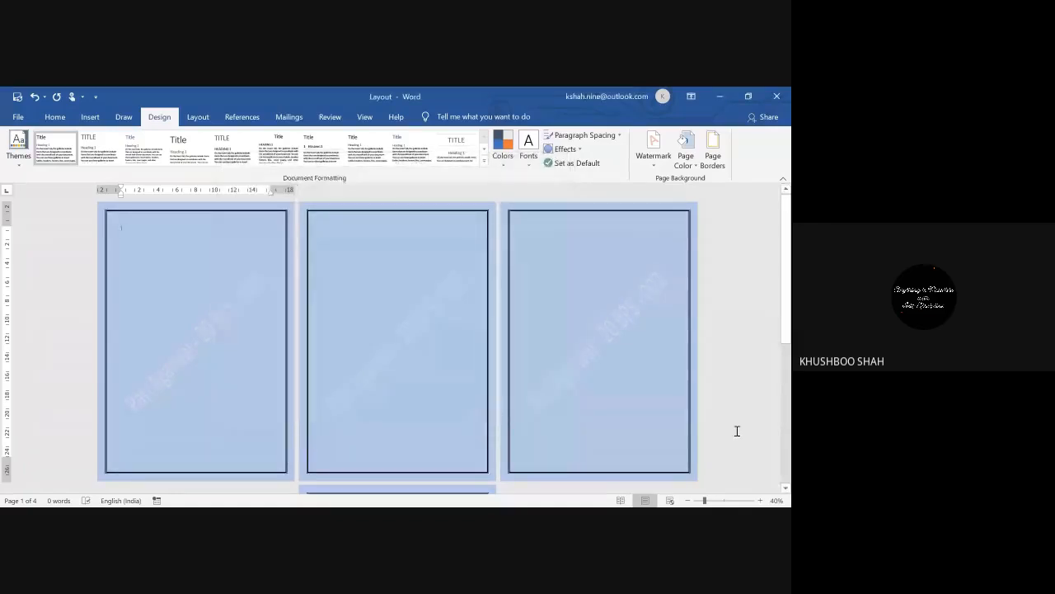
# Step: Browse the Art border list in the Page Border settings
pyautogui.moveTo(788, 312)
pyautogui.mouseDown()
pyautogui.moveTo(788, 338)
pyautogui.moveTo(790, 306)
pyautogui.mouseUp()
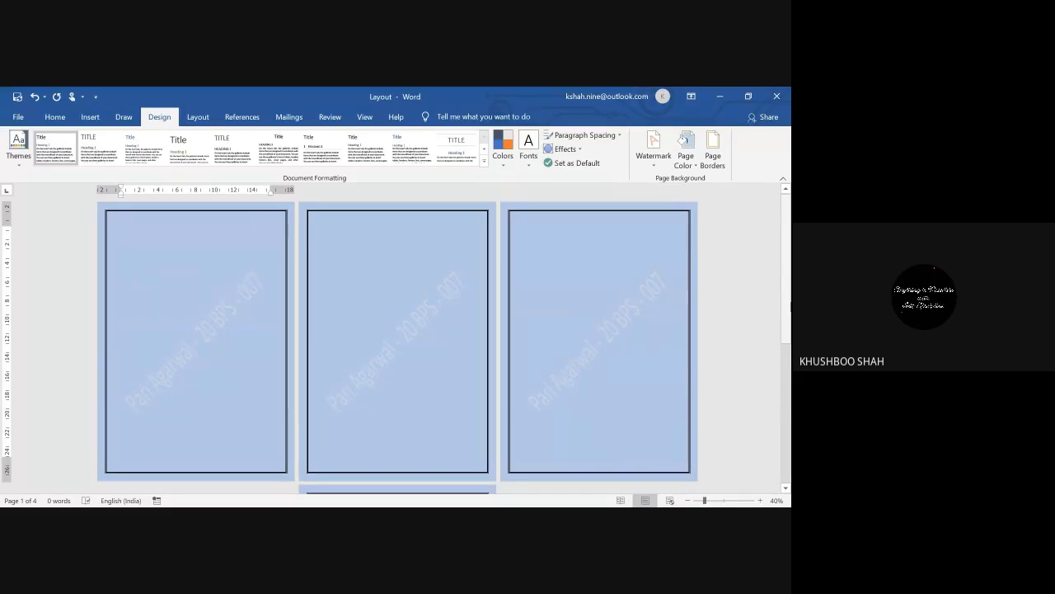
pyautogui.click(723, 162)
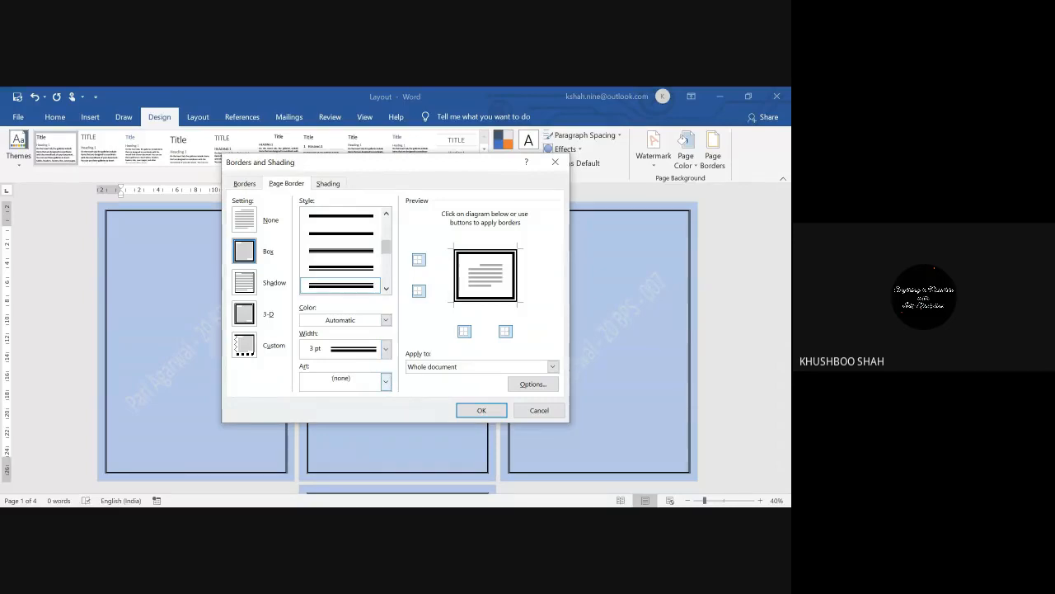
pyautogui.click(385, 380)
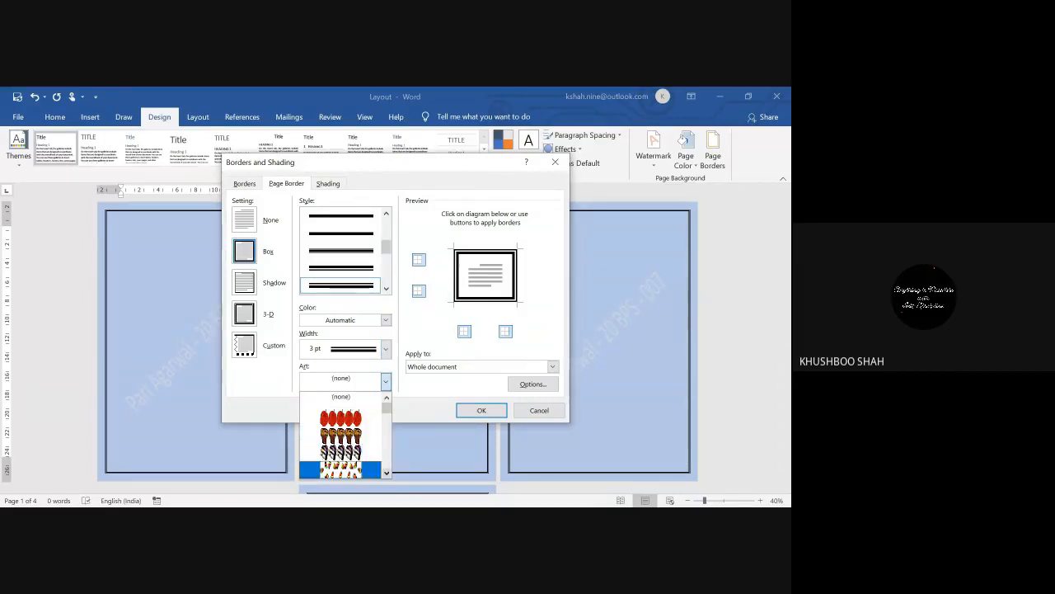
pyautogui.scroll(-10, 340, 434)
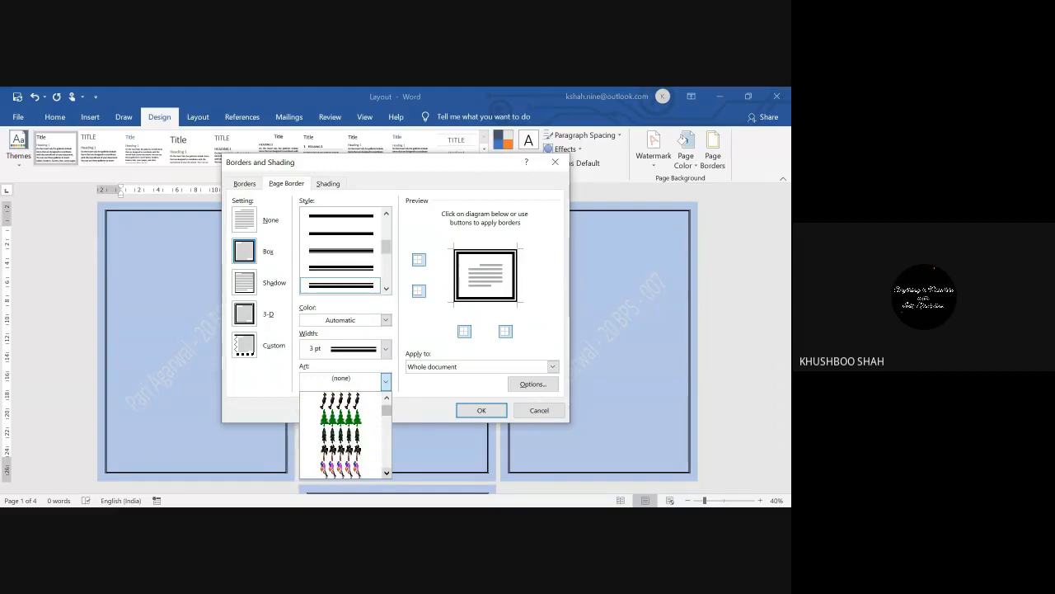
pyautogui.scroll(-10, 340, 435)
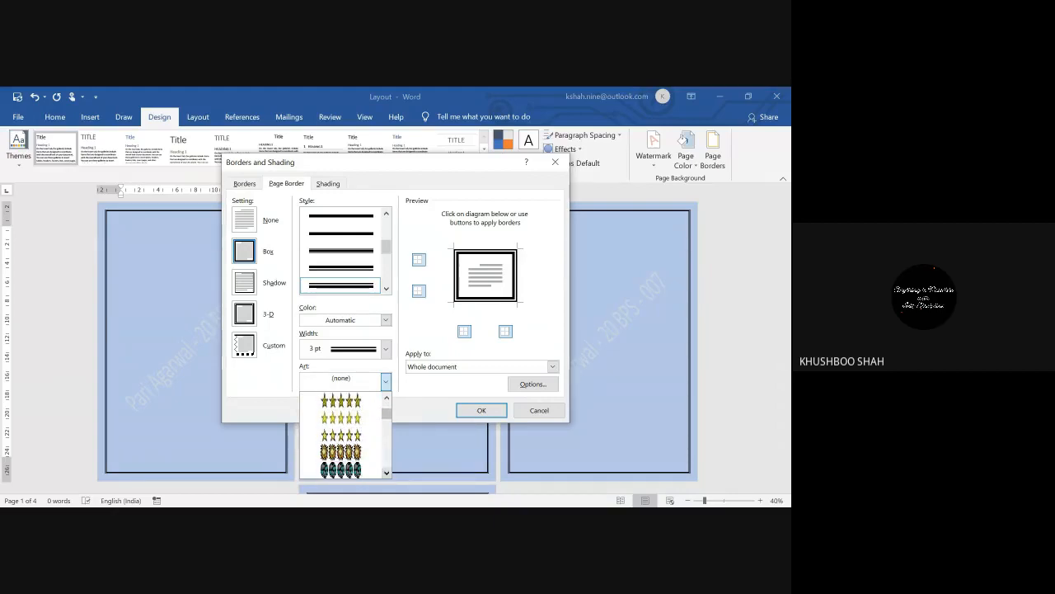
pyautogui.scroll(-10, 341, 434)
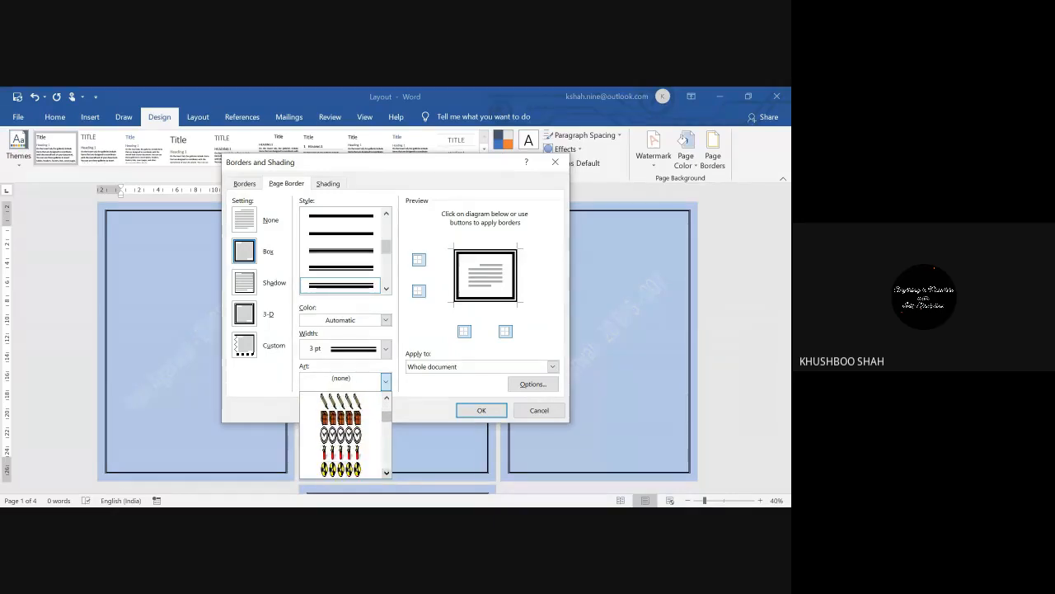
pyautogui.scroll(-10, 340, 435)
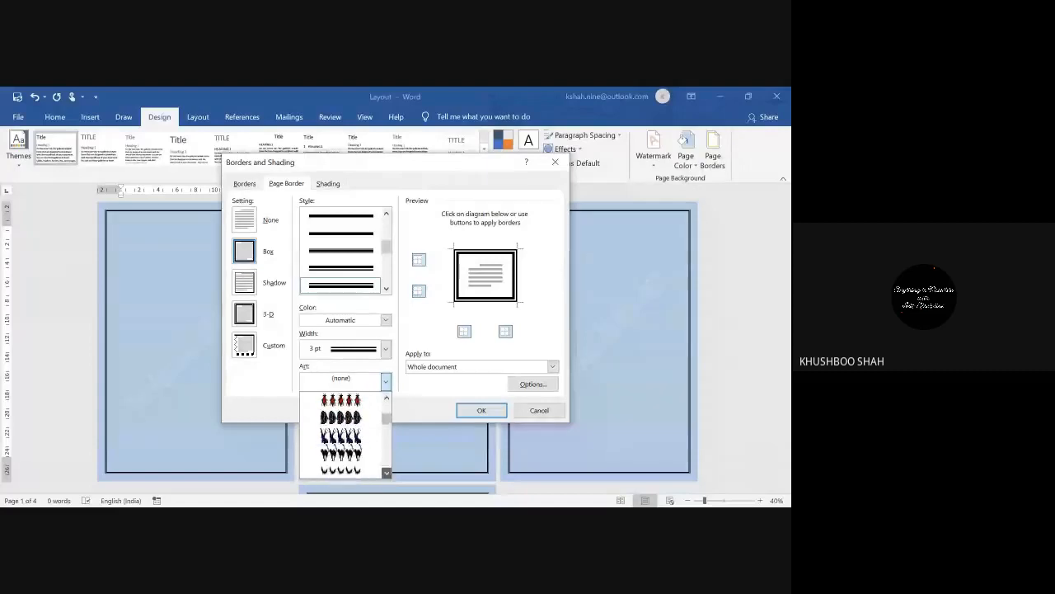
pyautogui.scroll(-10, 340, 435)
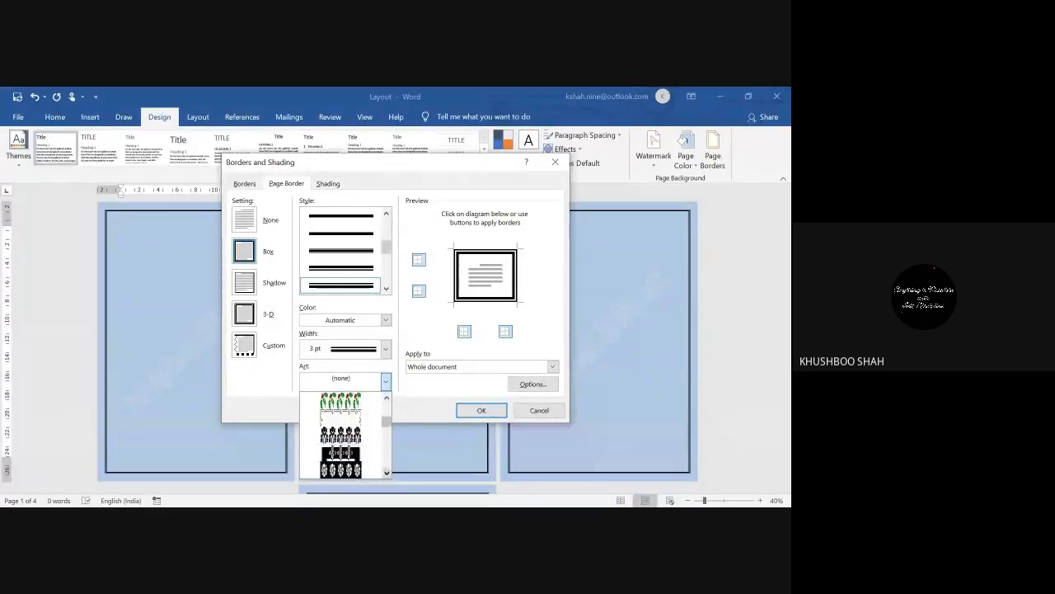
pyautogui.scroll(-10, 340, 434)
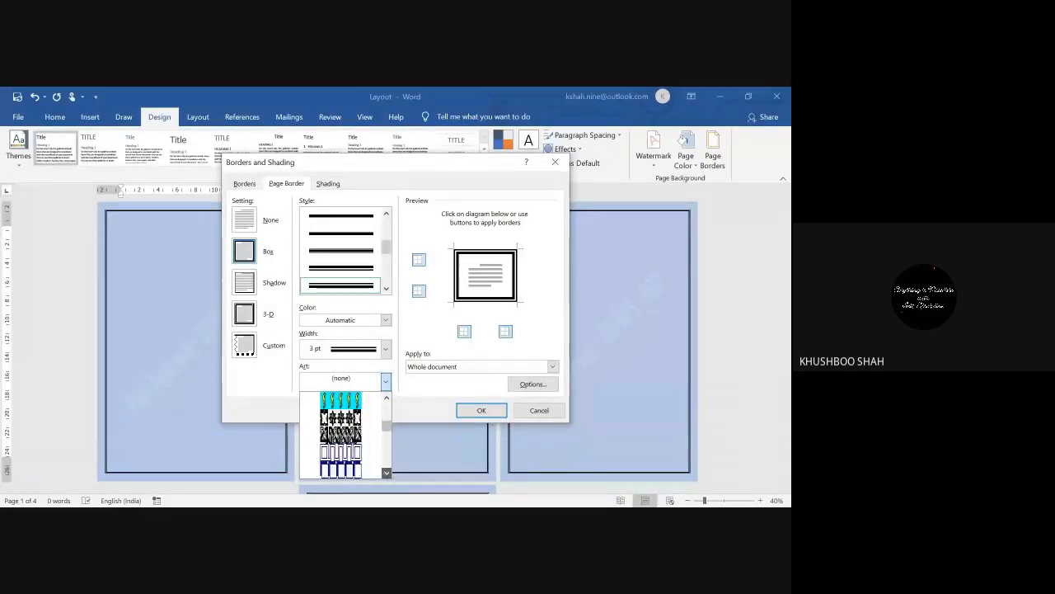
pyautogui.scroll(-5, 340, 435)
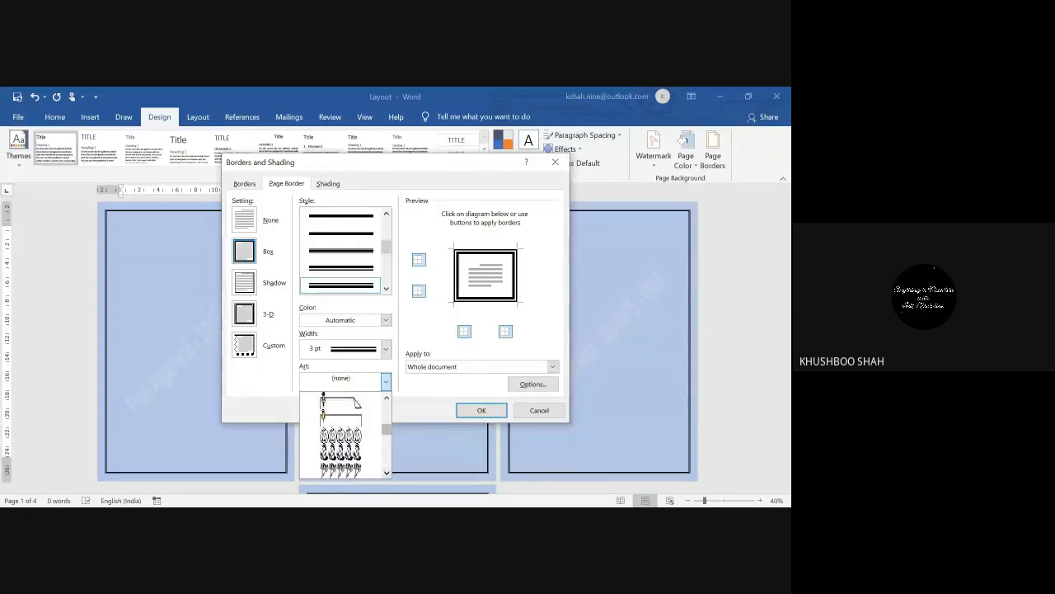
pyautogui.scroll(-4, 341, 434)
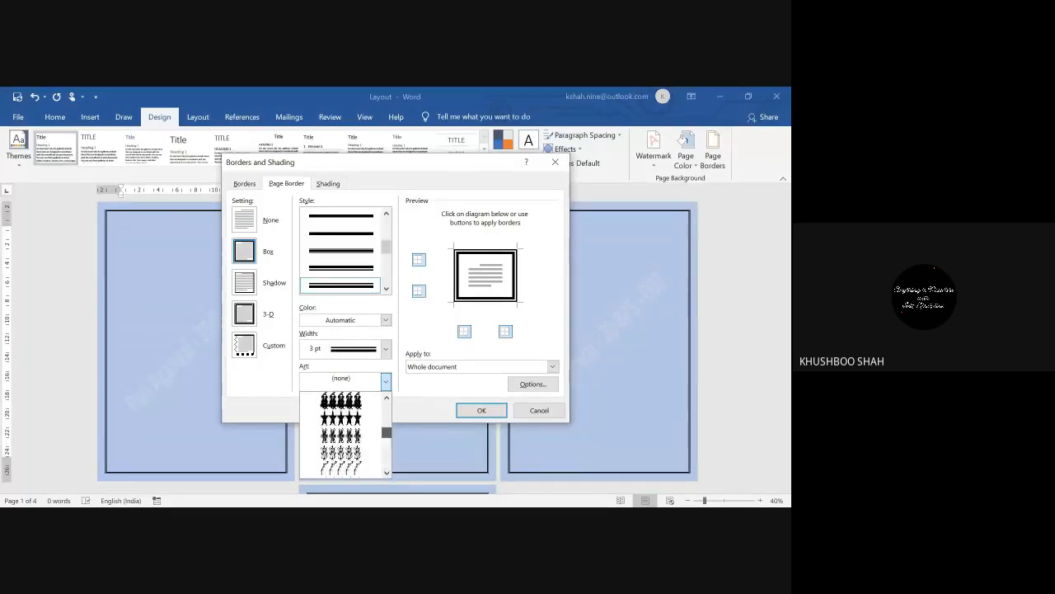
pyautogui.scroll(15, 341, 434)
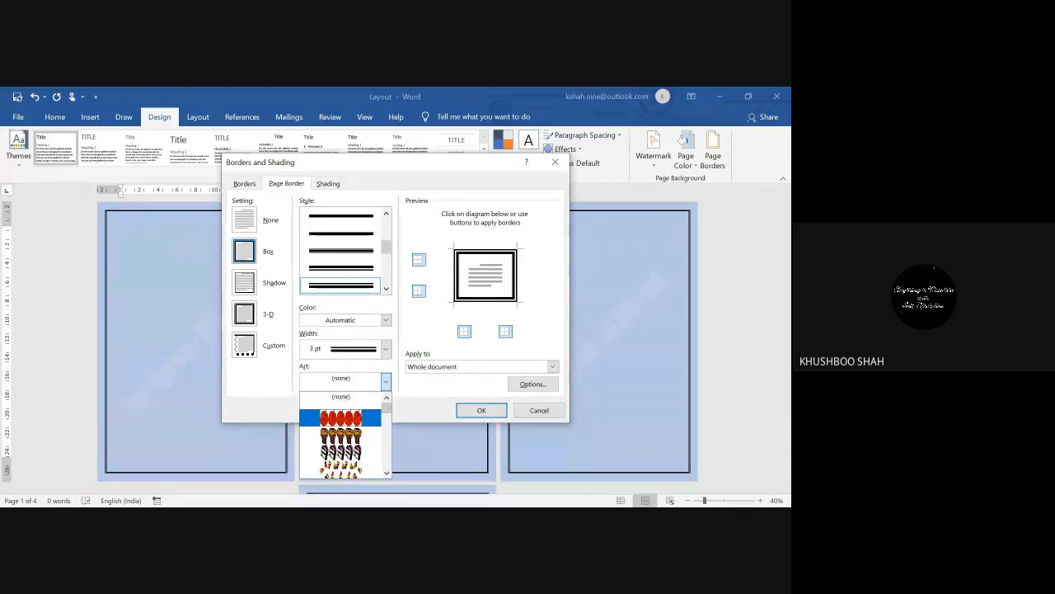
# Step: Choose the brown muffin art border at 28 pt width, after trying the red apple one
pyautogui.click(341, 418)
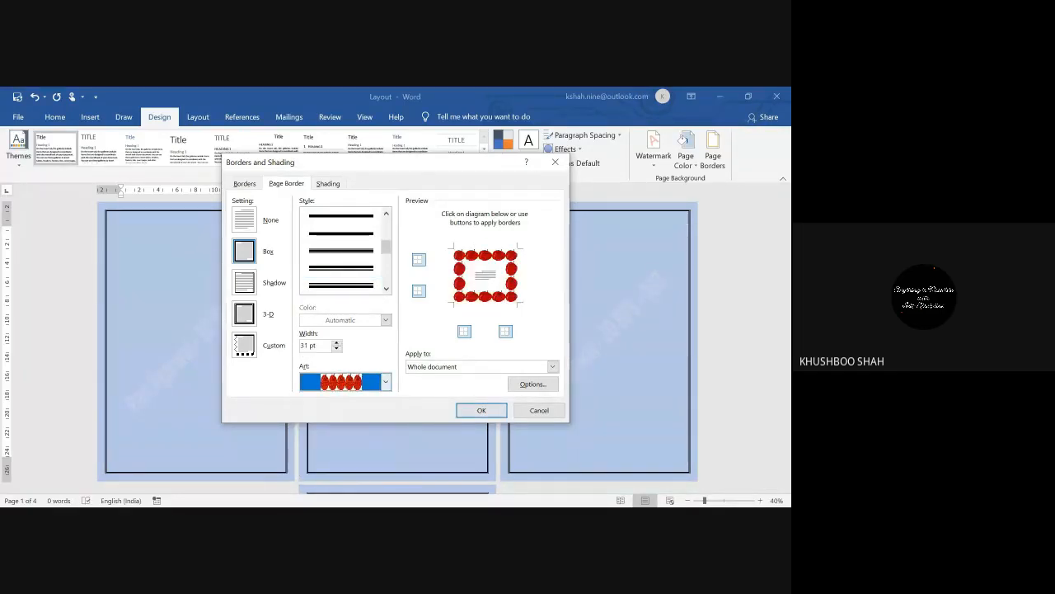
pyautogui.click(341, 381)
pyautogui.click(367, 431)
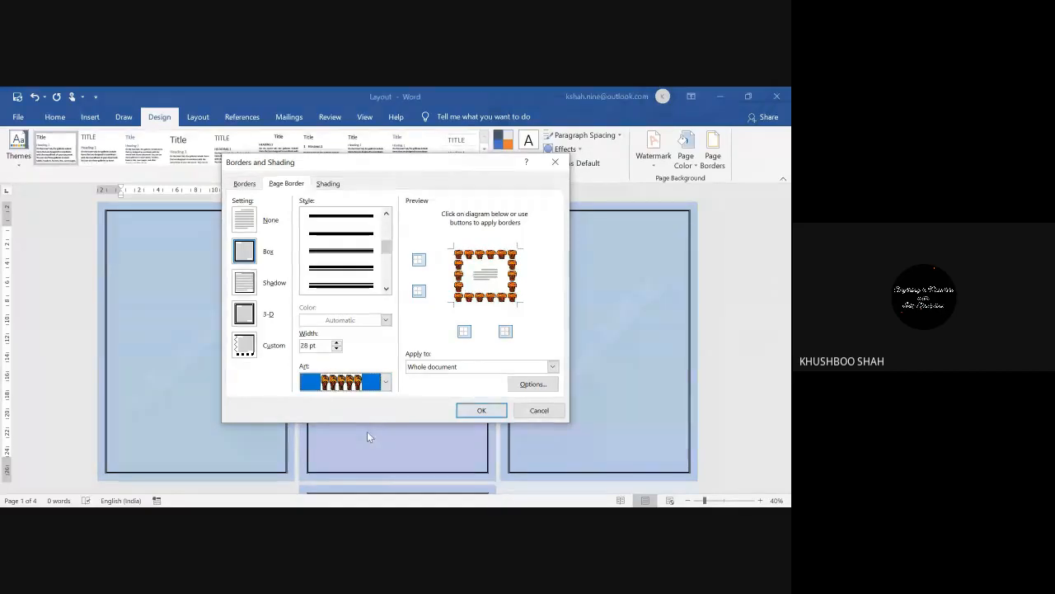
# Step: Apply the brown muffin art border to every page
pyautogui.click(481, 410)
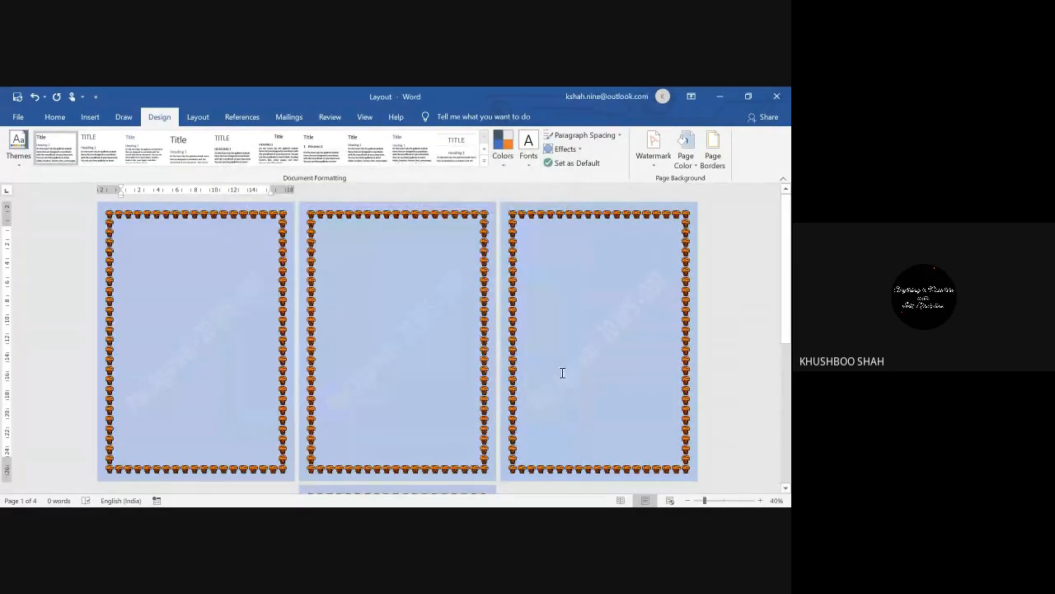
pyautogui.scroll(6, 562, 373)
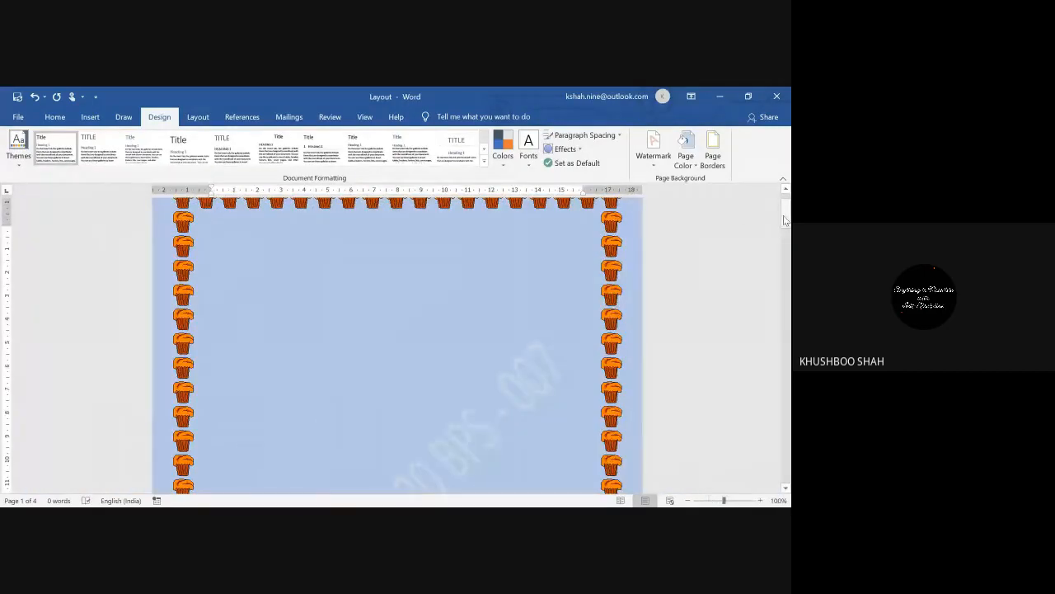
pyautogui.moveTo(786, 216)
pyautogui.mouseDown()
pyautogui.moveTo(787, 241)
pyautogui.moveTo(787, 208)
pyautogui.mouseUp()
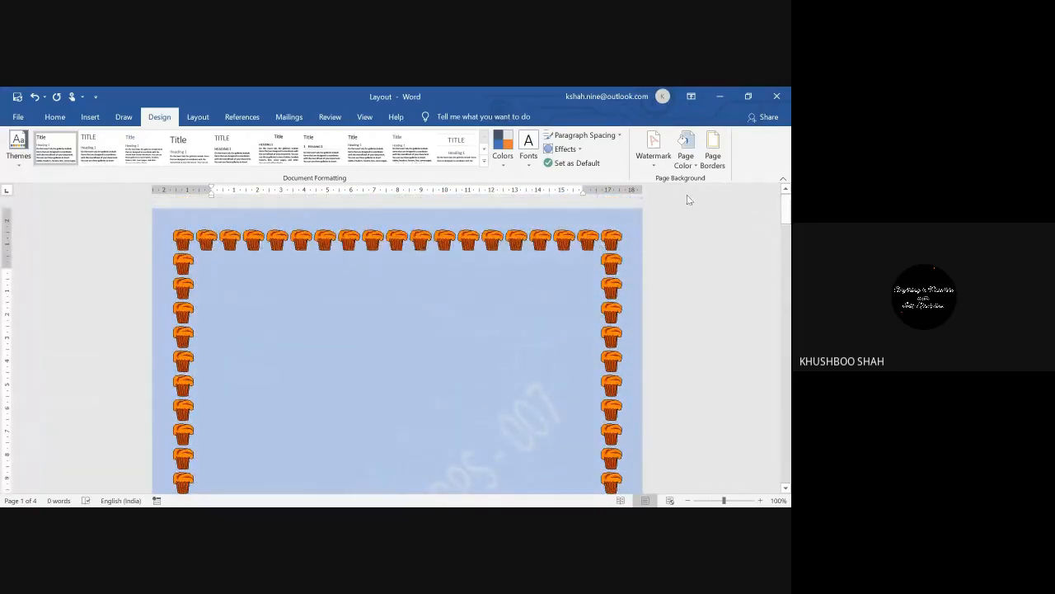
# Step: Replace the muffin border with a thin 10 pt patterned art border
pyautogui.click(712, 154)
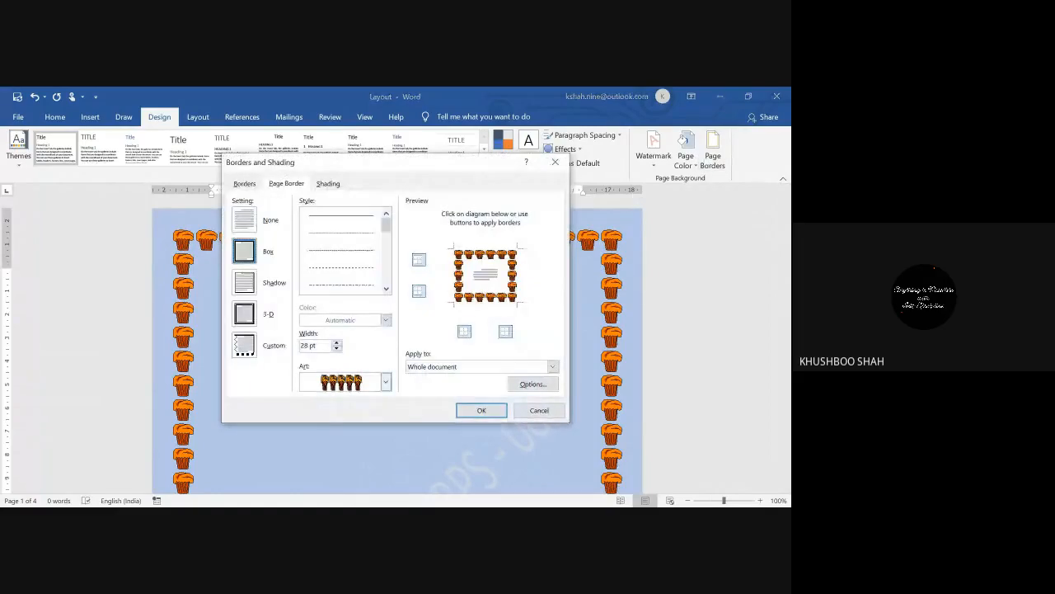
pyautogui.click(385, 381)
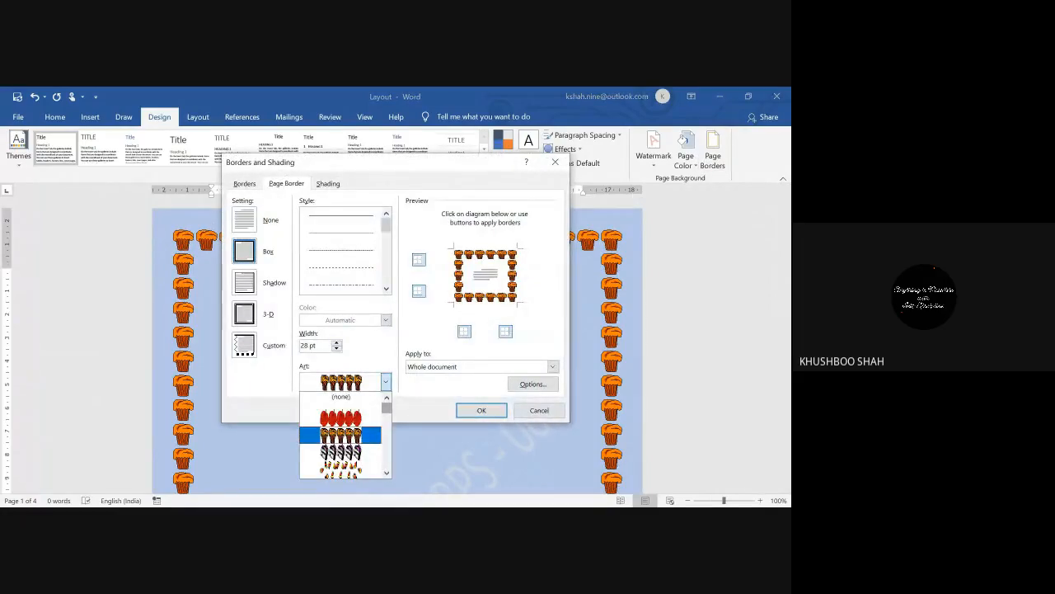
pyautogui.scroll(-5, 340, 435)
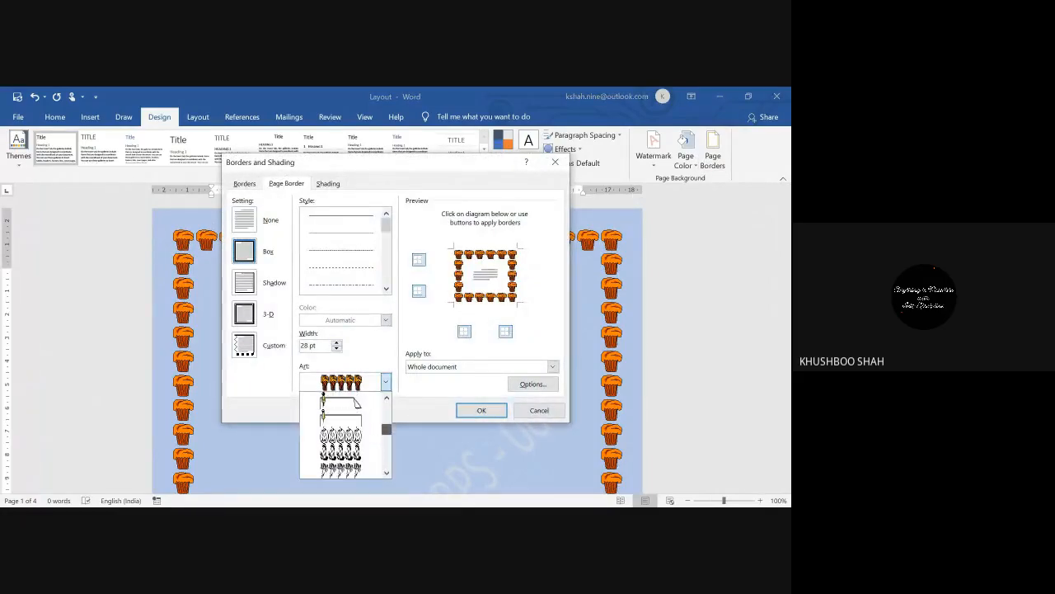
pyautogui.moveTo(387, 429); pyautogui.dragTo(386, 428)
pyautogui.click(341, 418)
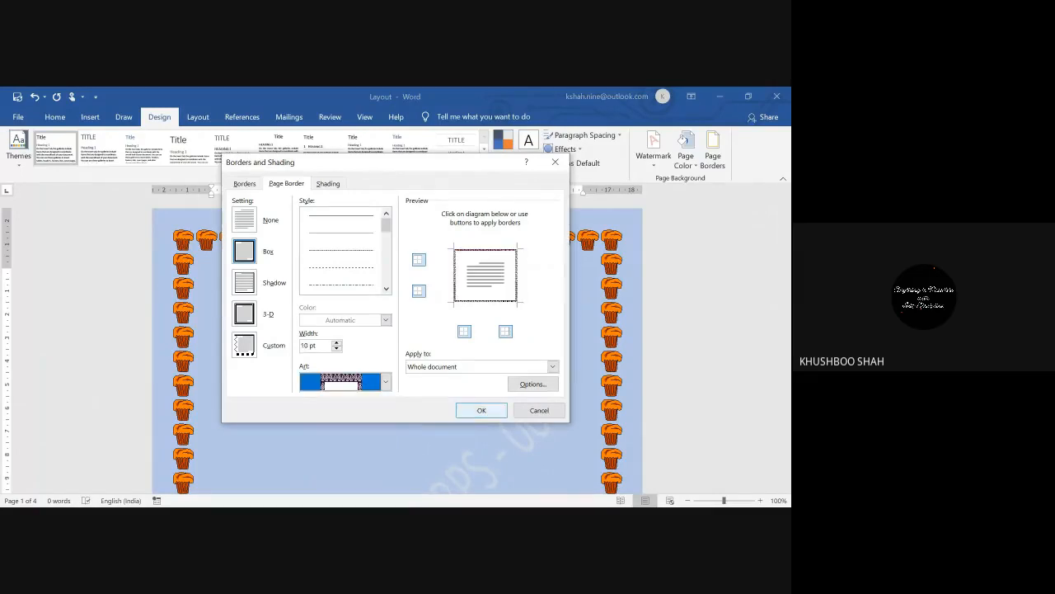
pyautogui.click(481, 410)
pyautogui.moveTo(785, 206); pyautogui.dragTo(785, 257)
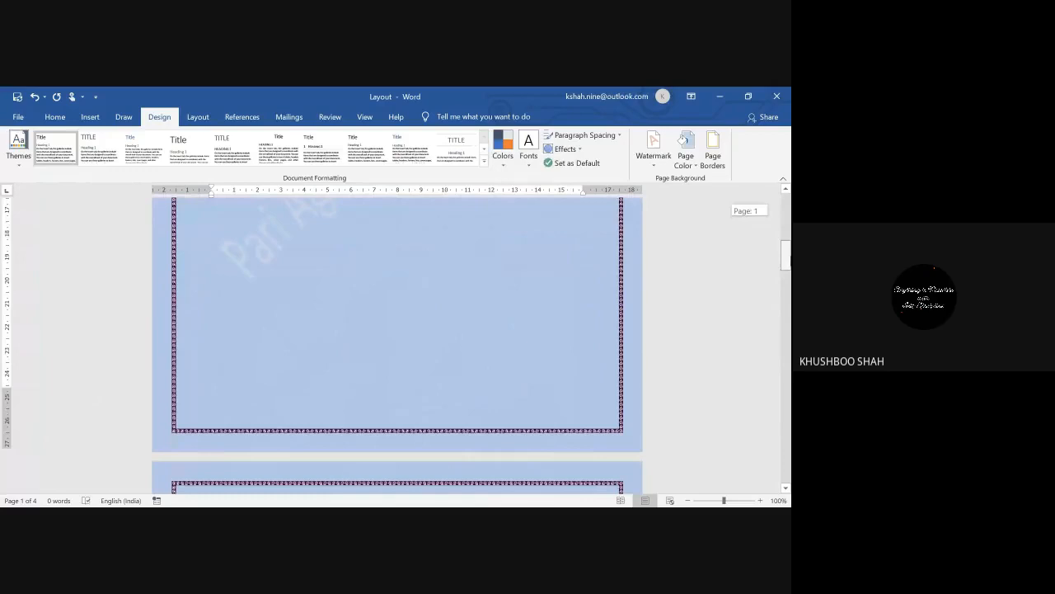
# Step: Zoom out to see all four bordered blue pages side by side, then show Layout settings
pyautogui.click(688, 500)
pyautogui.click(687, 500)
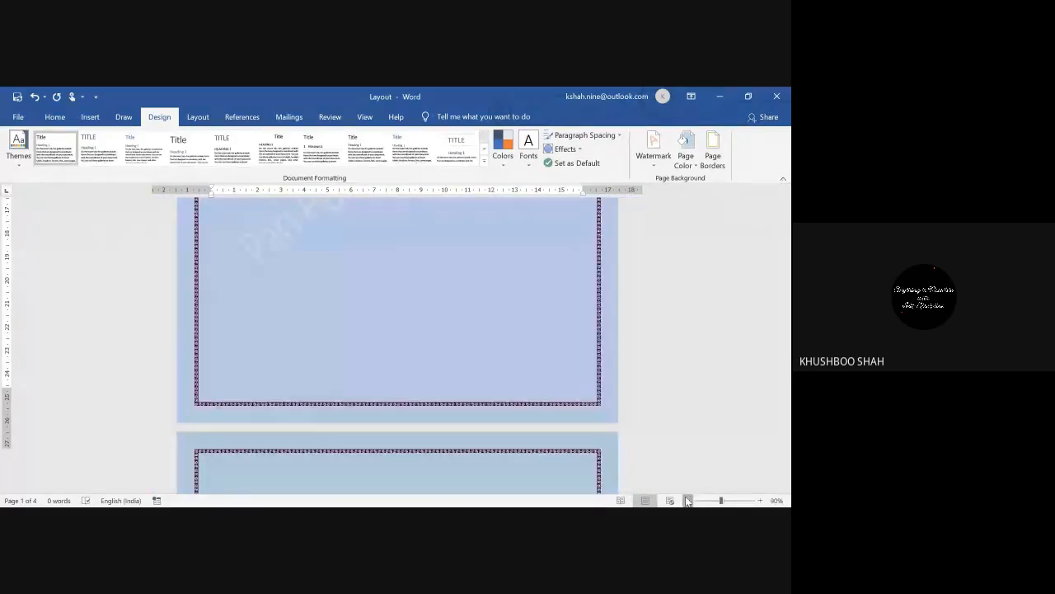
pyautogui.click(688, 501)
pyautogui.click(687, 500)
pyautogui.click(687, 500)
pyautogui.click(688, 500)
pyautogui.click(687, 501)
pyautogui.click(688, 501)
pyautogui.click(688, 500)
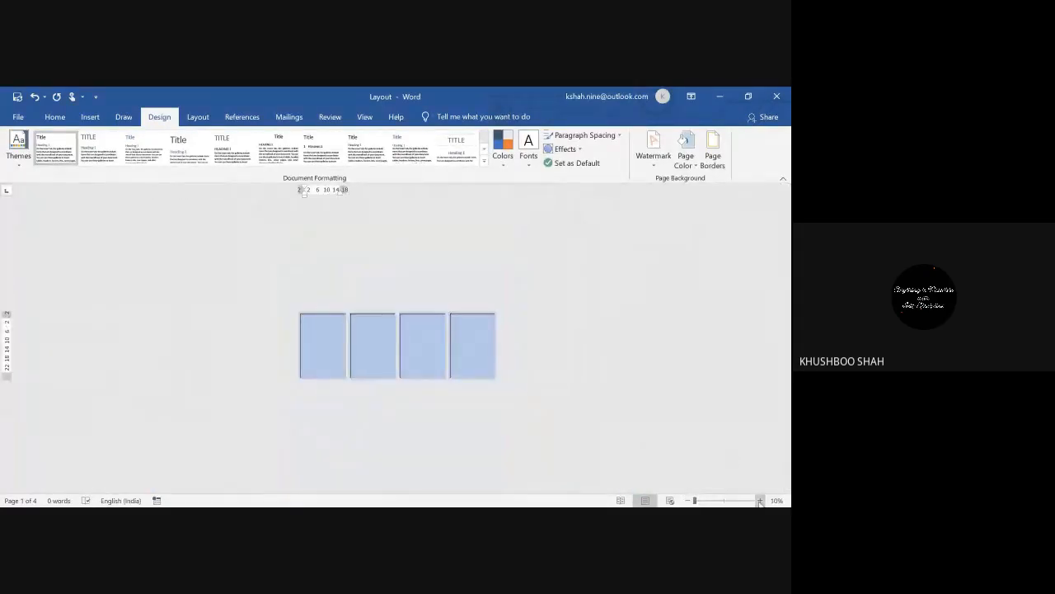
pyautogui.click(760, 501)
pyautogui.click(761, 500)
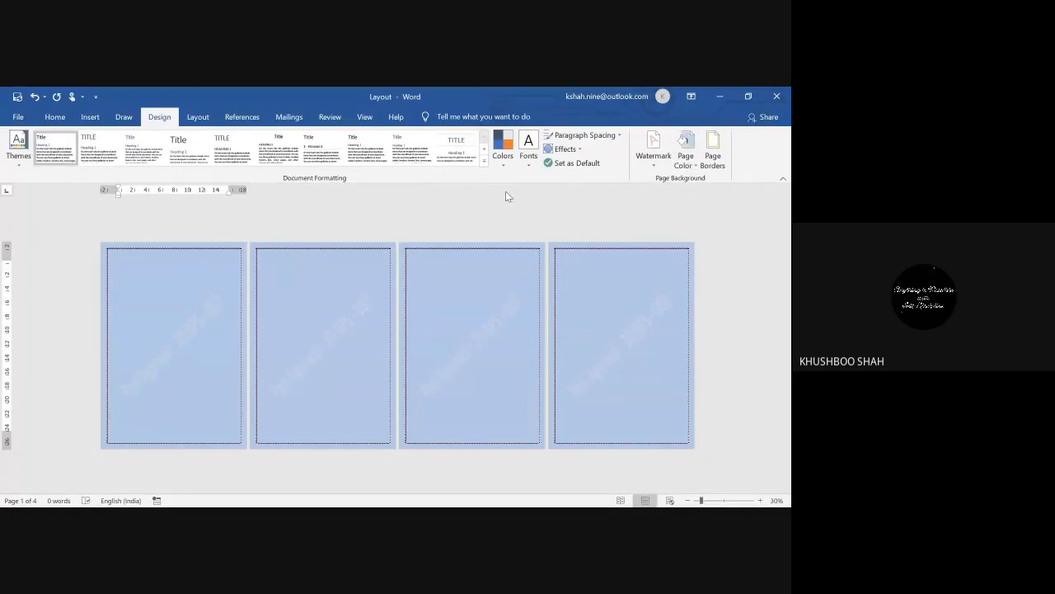
pyautogui.click(198, 117)
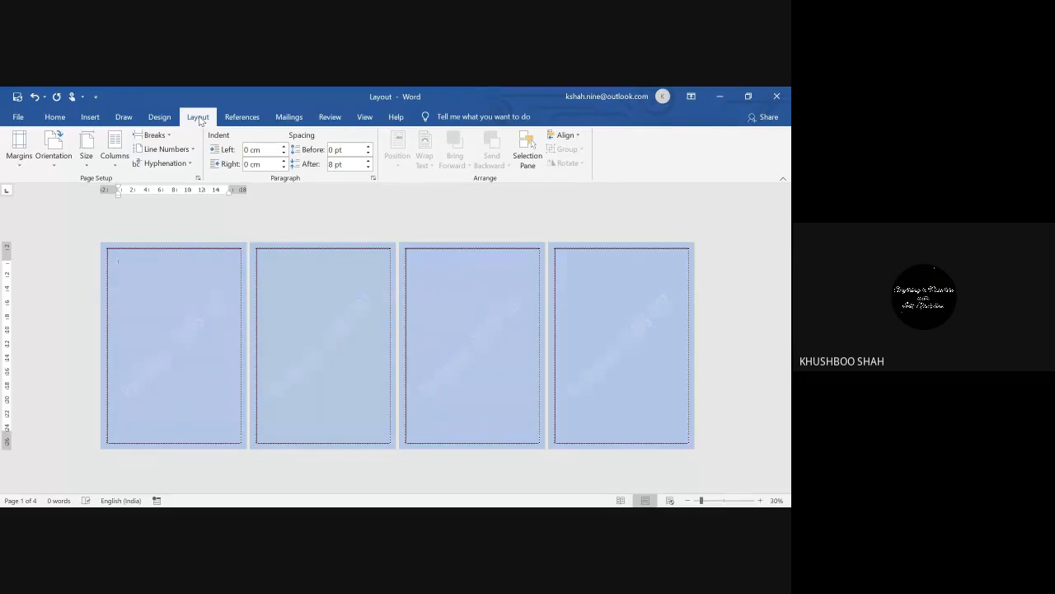
# Step: Zoom in to 80% and apply Narrow margins of 1.27 cm on every side
pyautogui.click(759, 501)
pyautogui.click(759, 501)
pyautogui.click(759, 500)
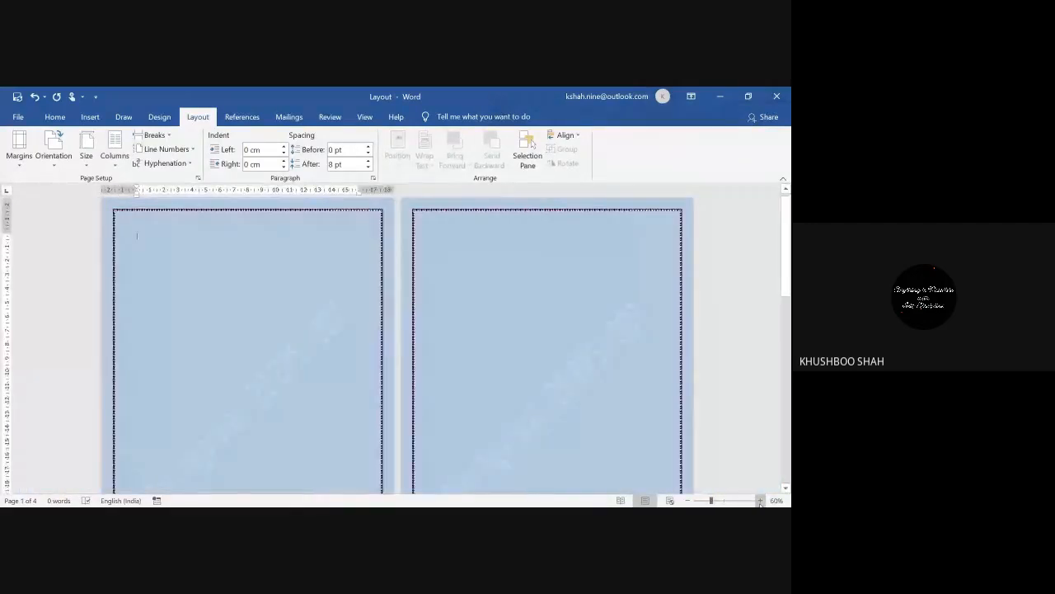
pyautogui.click(760, 500)
pyautogui.click(760, 501)
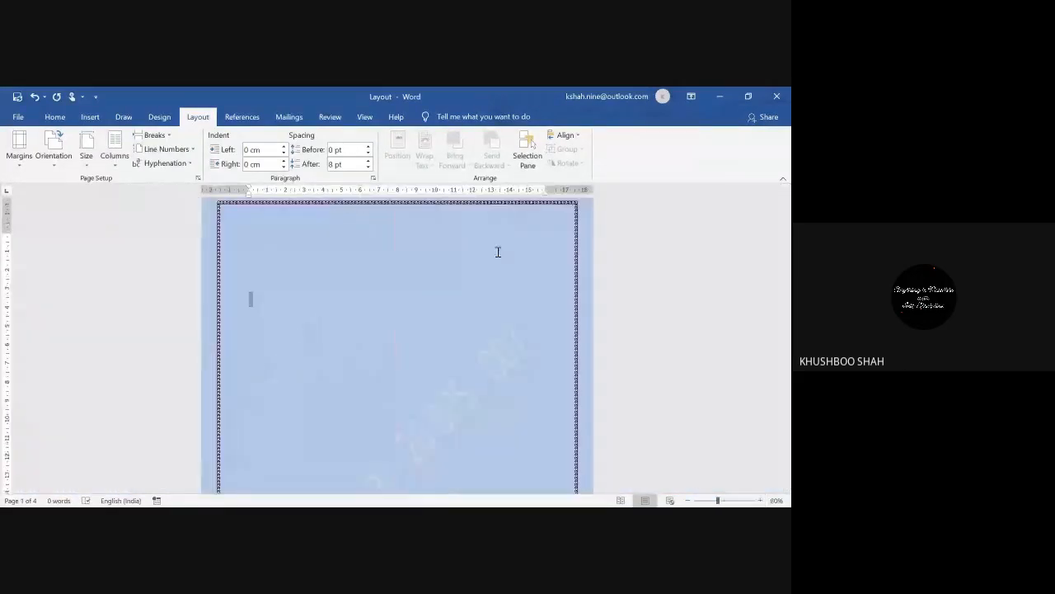
pyautogui.moveTo(784, 226); pyautogui.dragTo(783, 216)
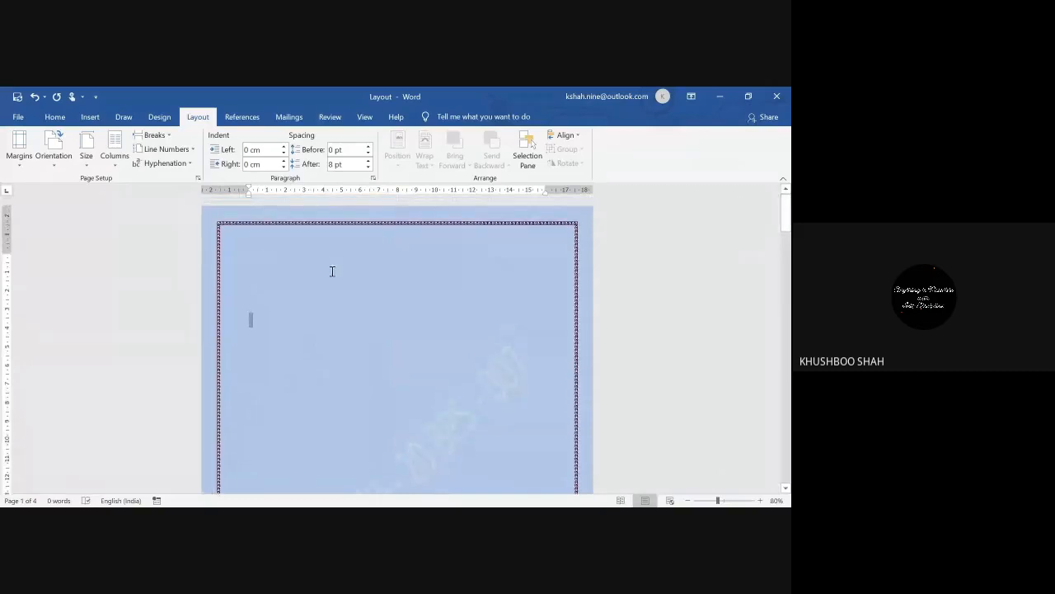
pyautogui.click(14, 170)
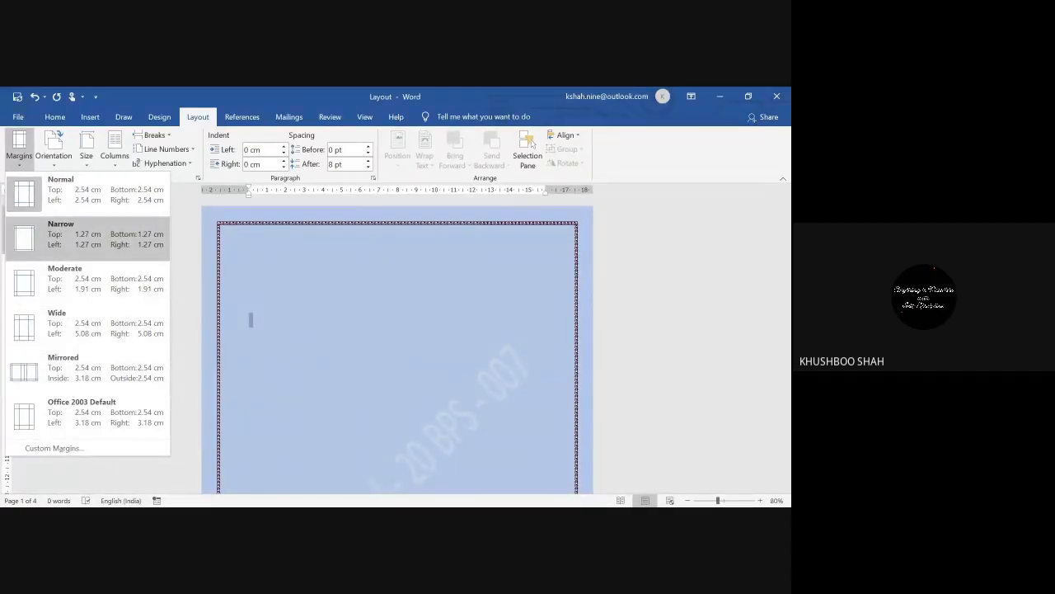
pyautogui.click(43, 241)
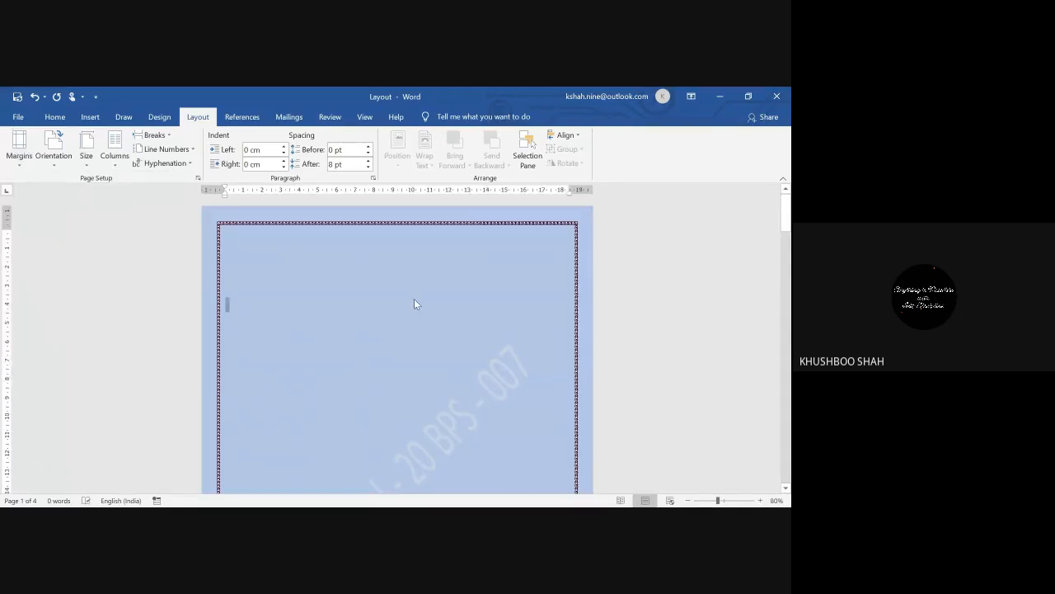
pyautogui.click(160, 116)
# Step: Remove the page border and set the page colour to No Color
pyautogui.click(712, 152)
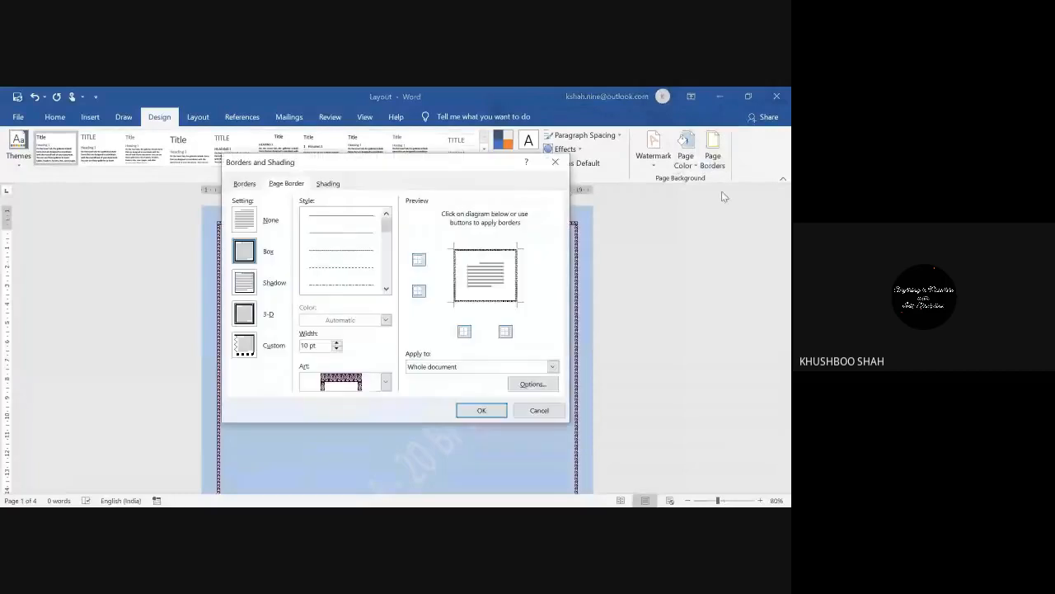
pyautogui.click(244, 219)
pyautogui.click(485, 410)
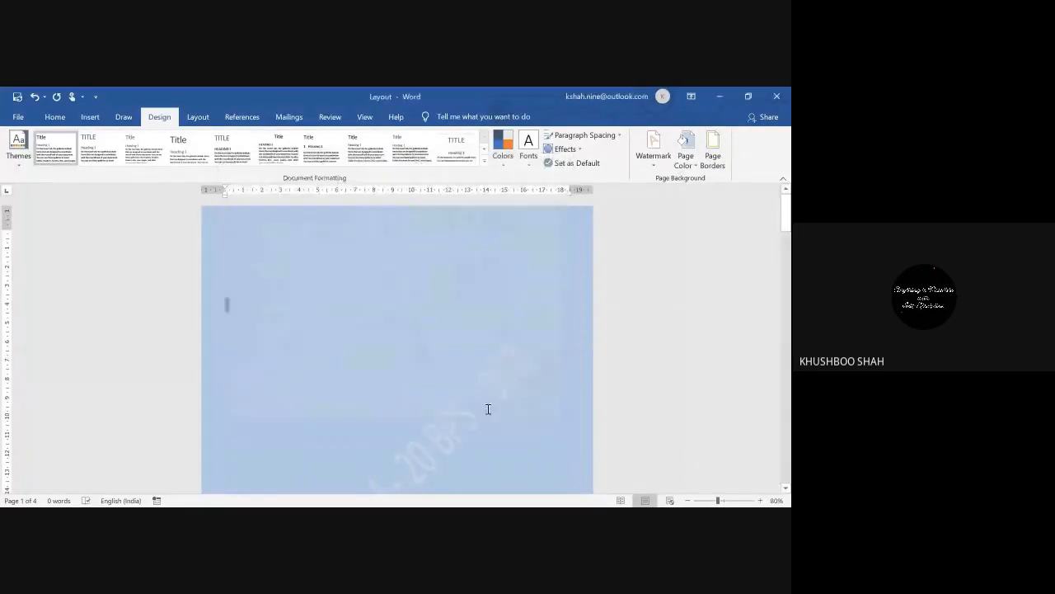
pyautogui.click(685, 155)
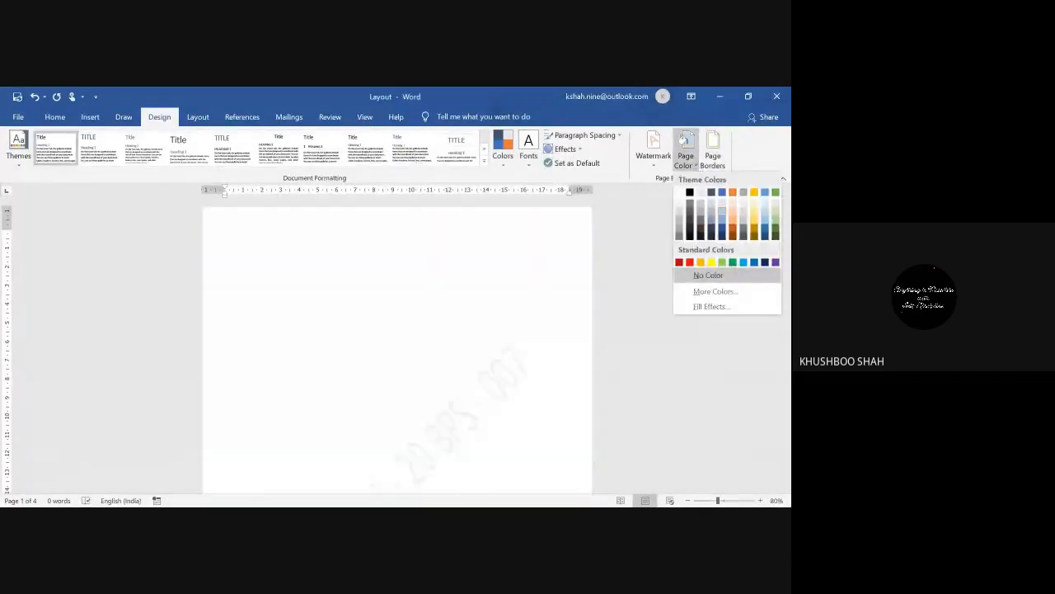
pyautogui.click(705, 275)
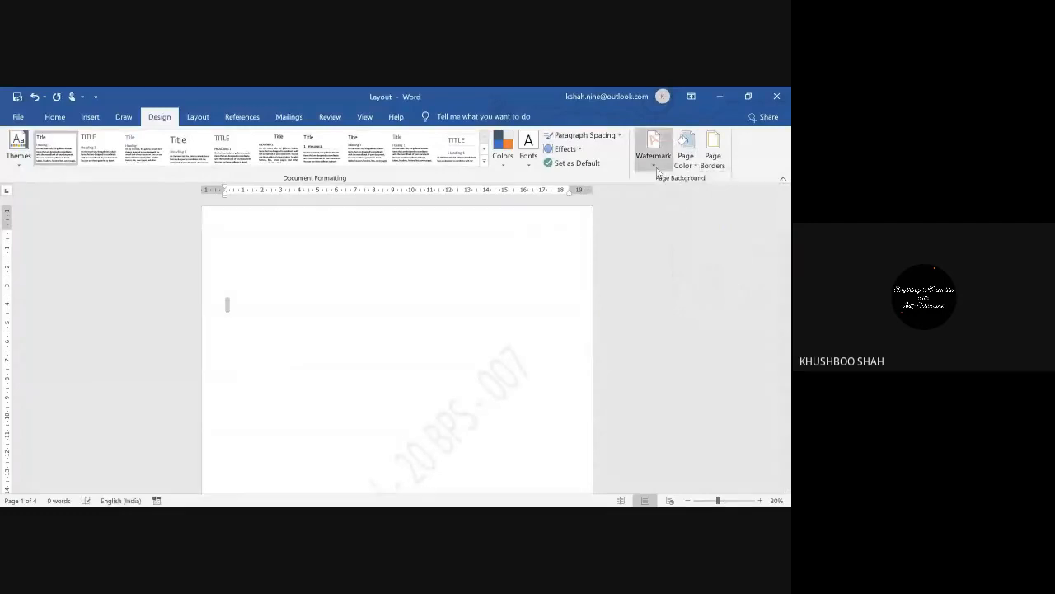
# Step: Remove the diagonal watermark from the pages
pyautogui.click(657, 169)
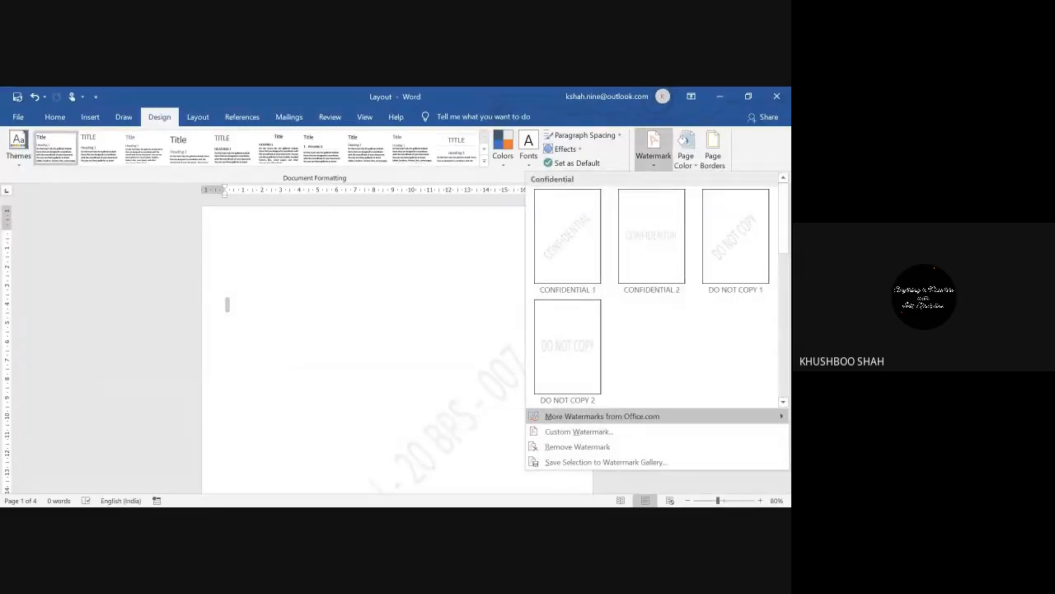
pyautogui.click(587, 446)
pyautogui.moveTo(787, 216)
pyautogui.mouseDown()
pyautogui.moveTo(788, 292)
pyautogui.moveTo(787, 213)
pyautogui.mouseUp()
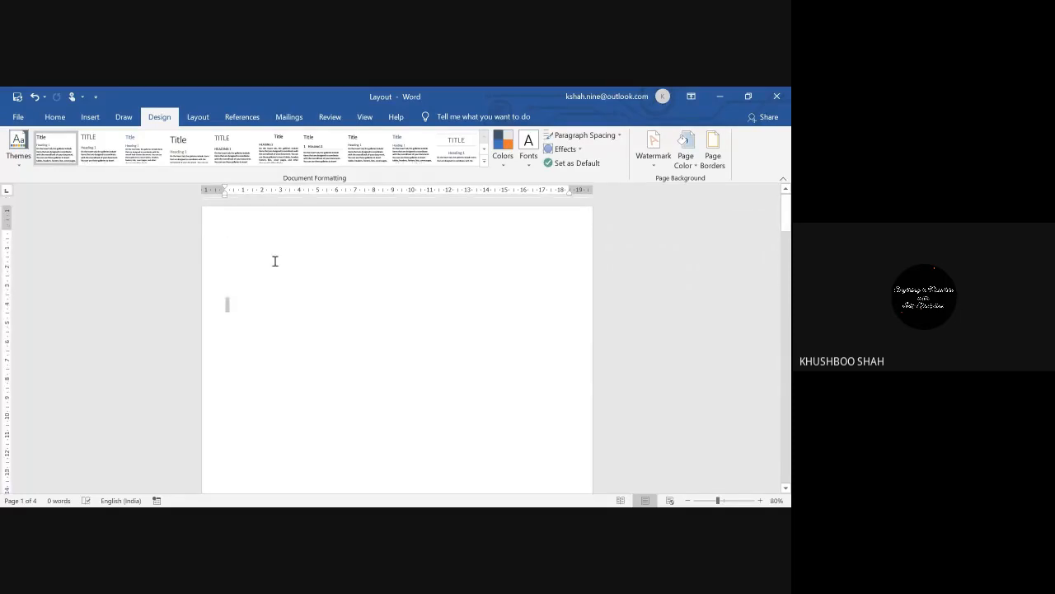
pyautogui.click(297, 304)
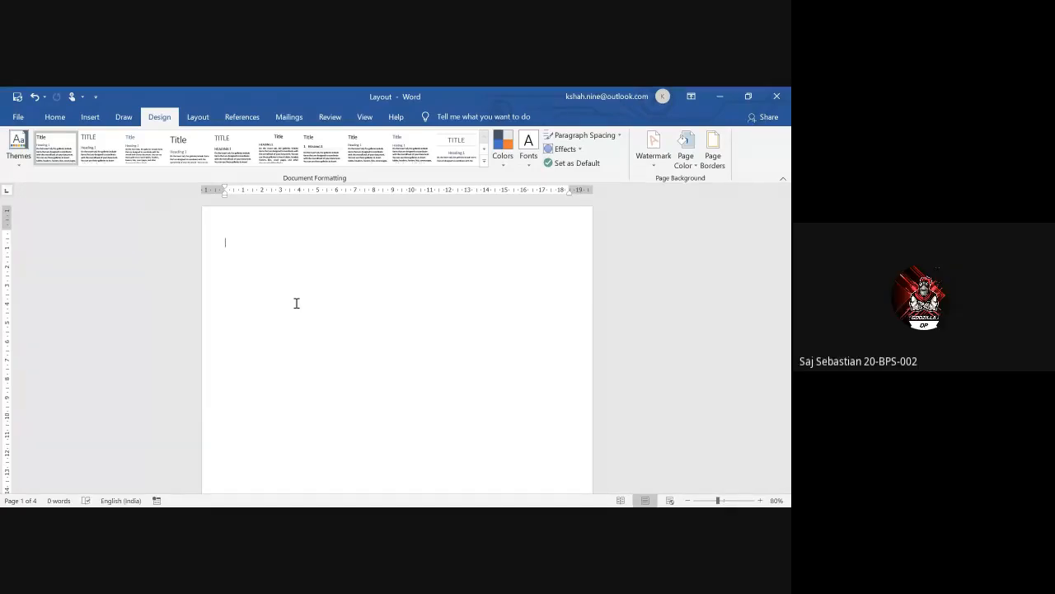
# Step: Generate paragraphs of sample text with =rand()10
pyautogui.write('=rand()')
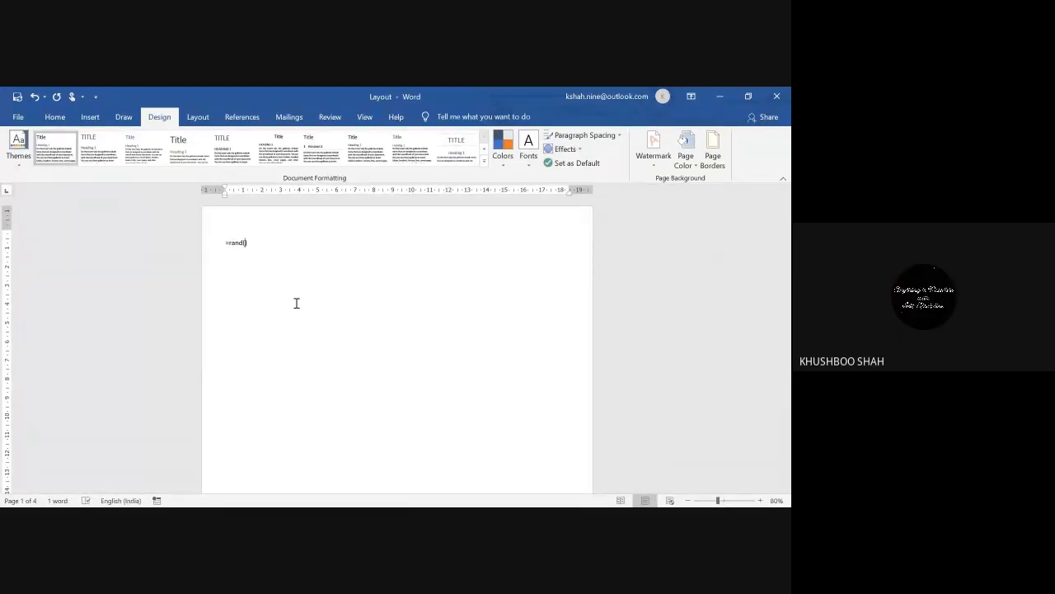
pyautogui.write('10')
pyautogui.press('Return')
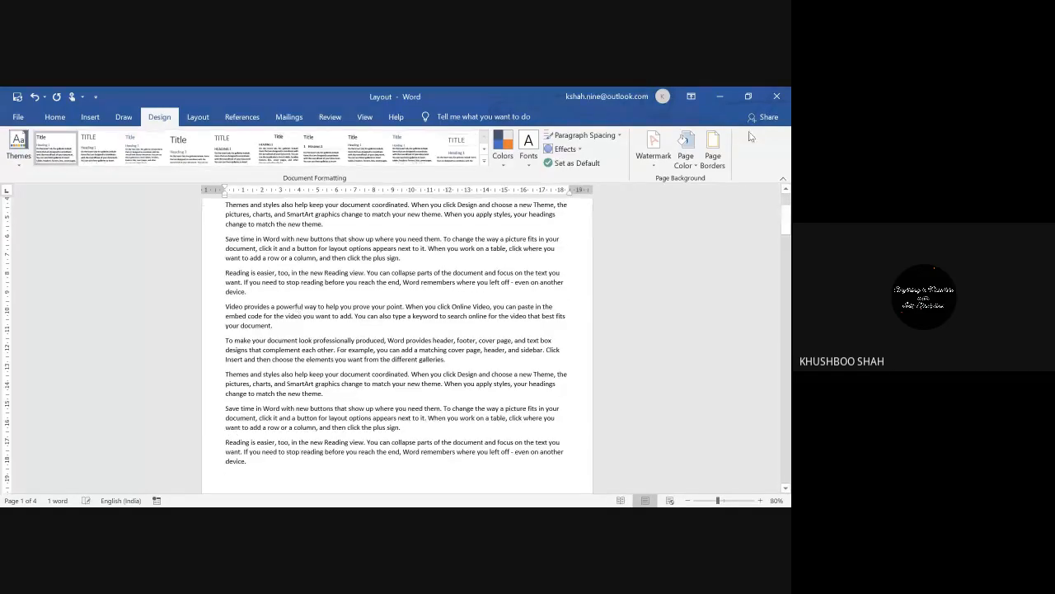
pyautogui.scroll(3, 298, 308)
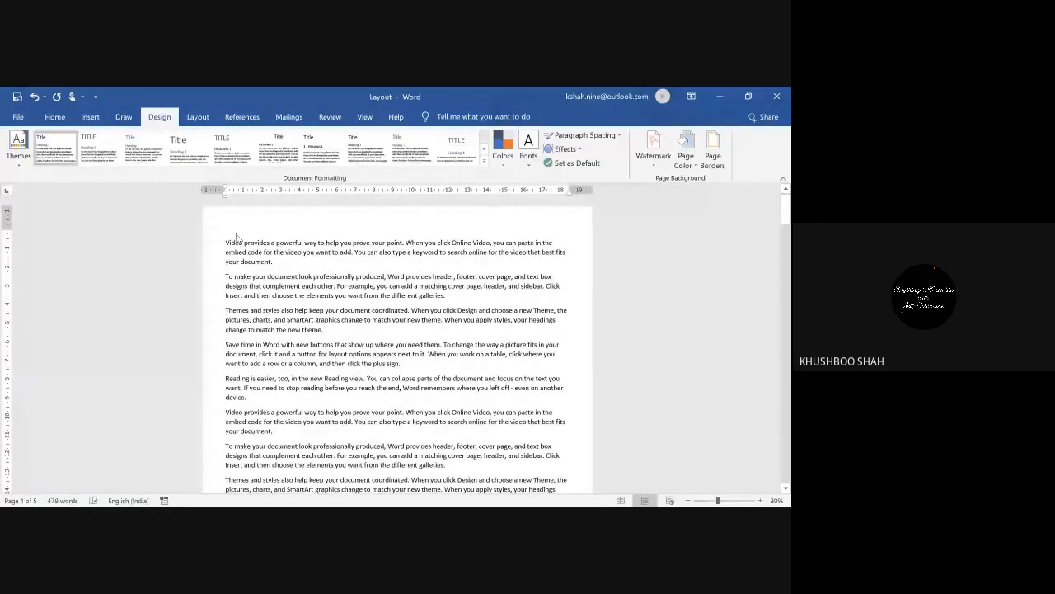
# Step: Try Normal margins, then switch the margins to Narrow
pyautogui.click(198, 118)
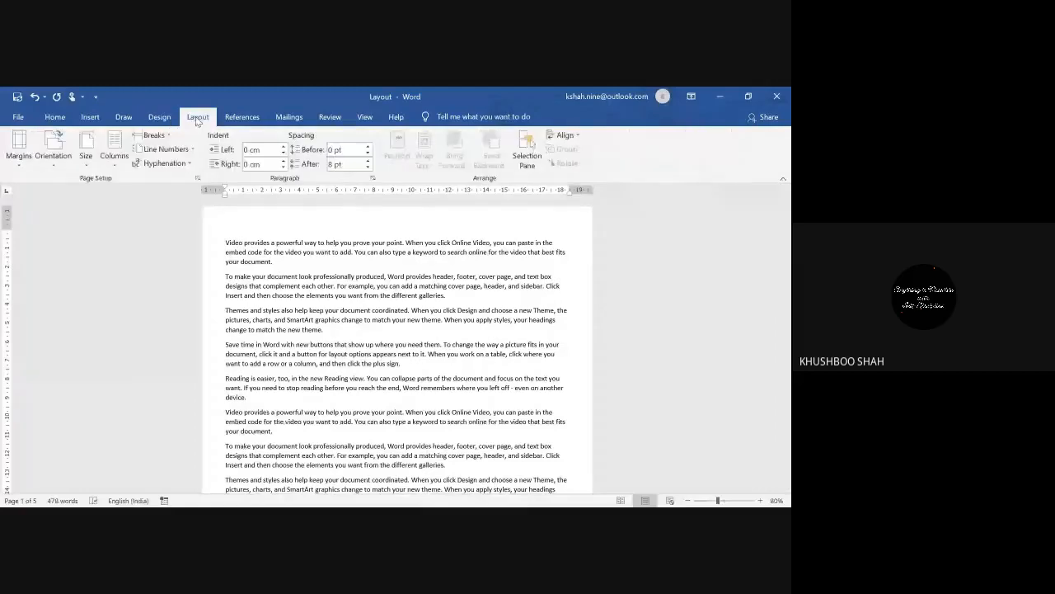
pyautogui.click(17, 163)
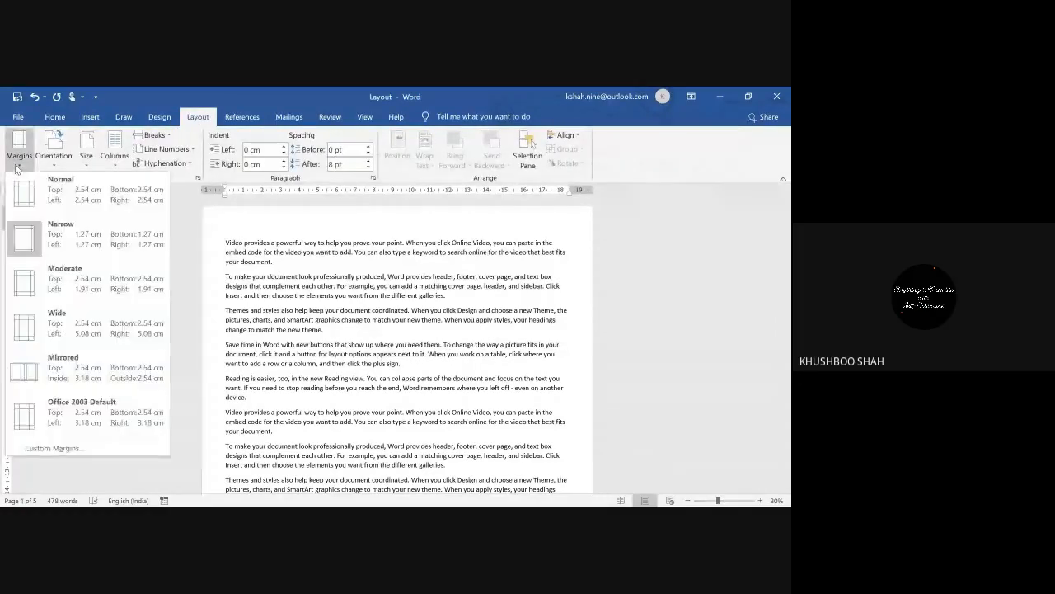
pyautogui.click(74, 189)
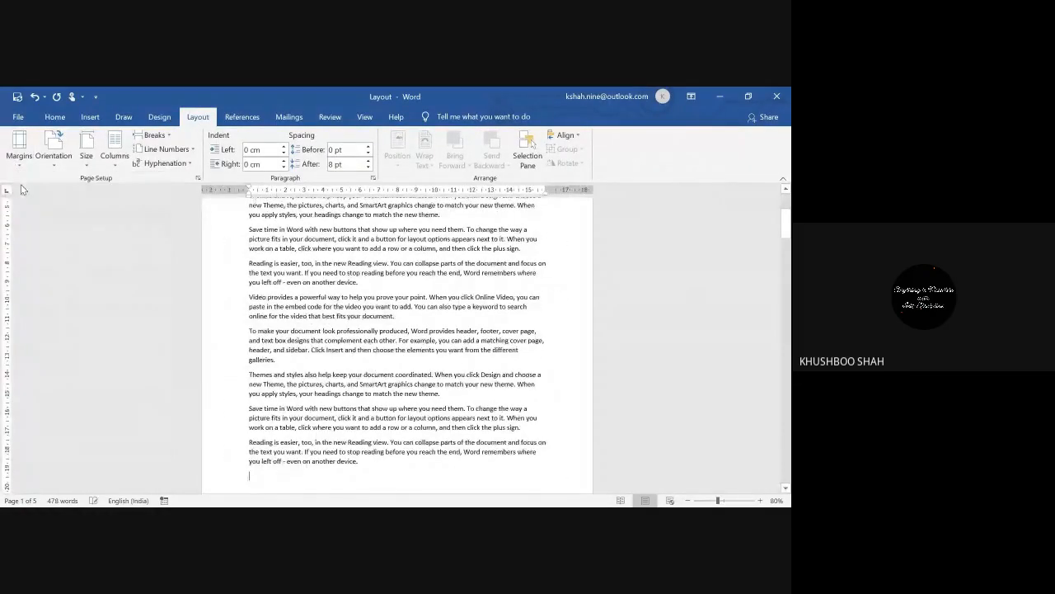
pyautogui.scroll(3, 787, 227)
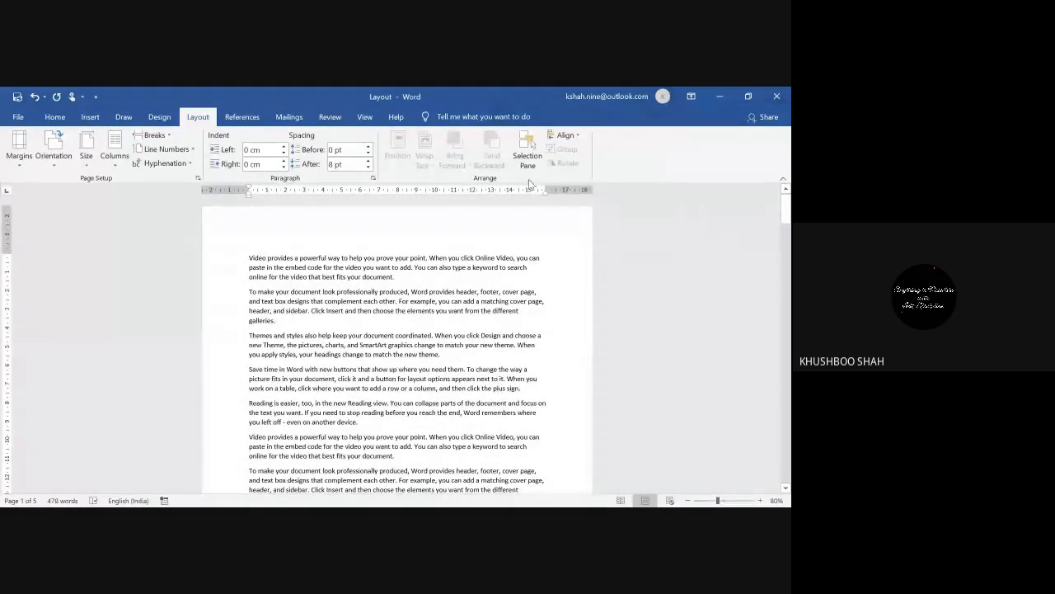
pyautogui.click(16, 175)
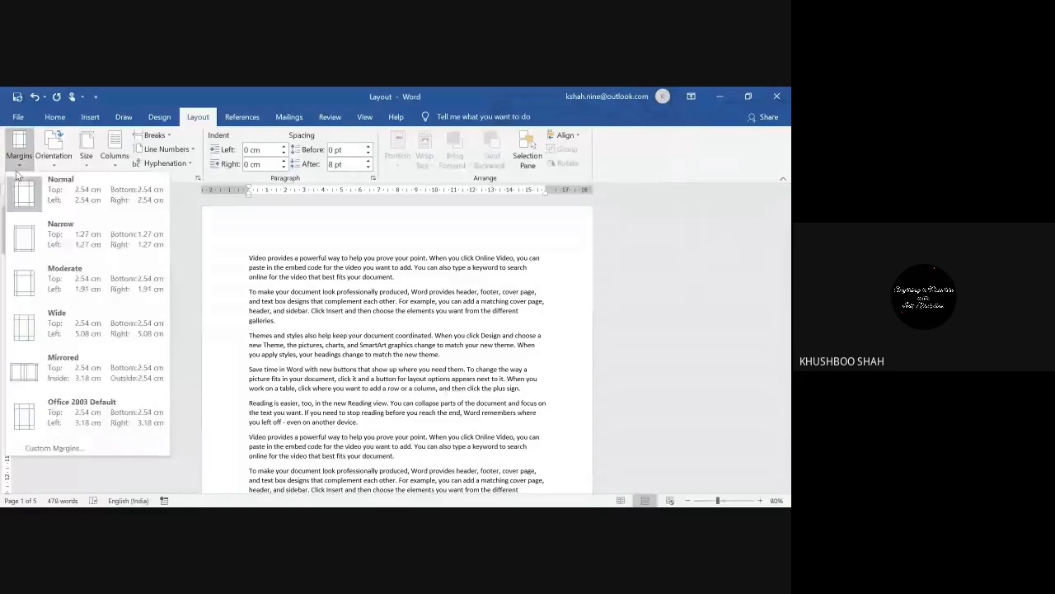
pyautogui.click(16, 236)
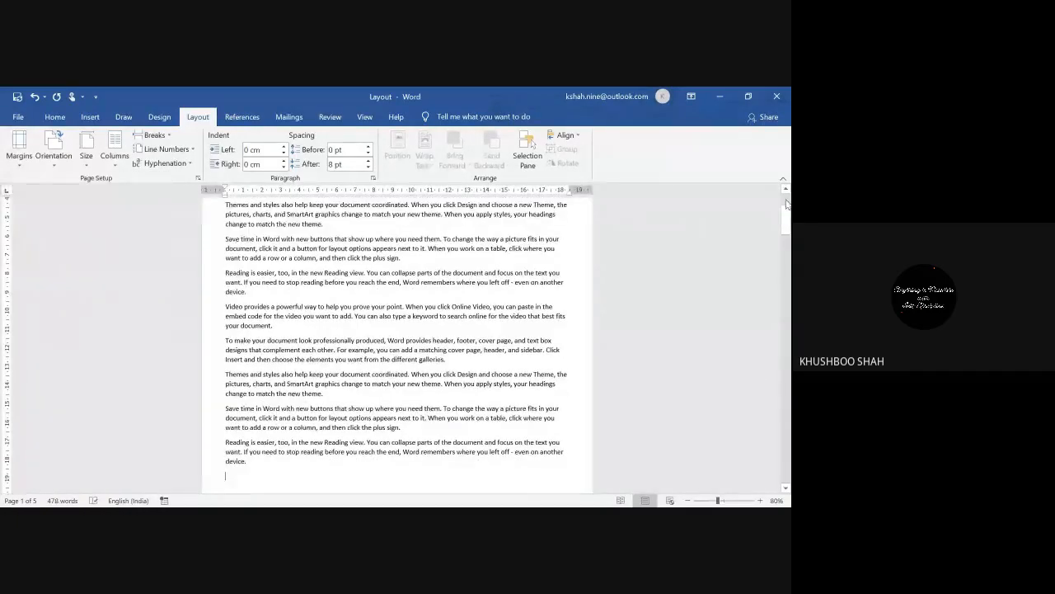
# Step: Delete the empty trailing paragraphs and pages after the sample text
pyautogui.scroll(5, 683, 487)
pyautogui.keyDown('ctrl'); pyautogui.scroll(-3, 683, 487); pyautogui.keyUp('ctrl')
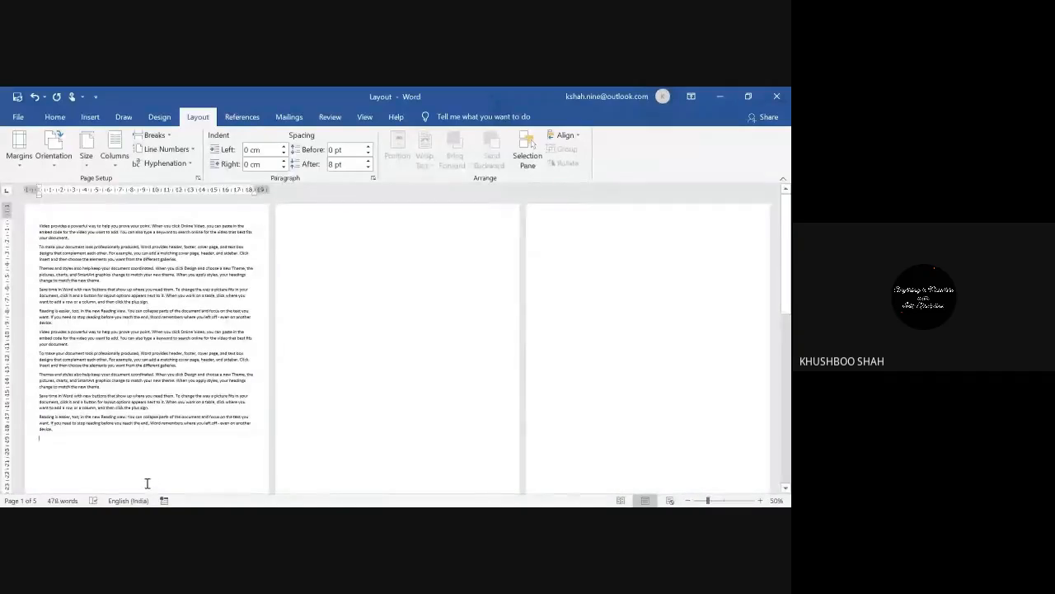
pyautogui.hotkey('ctrl', 'shift', 'End')
pyautogui.press('Delete')
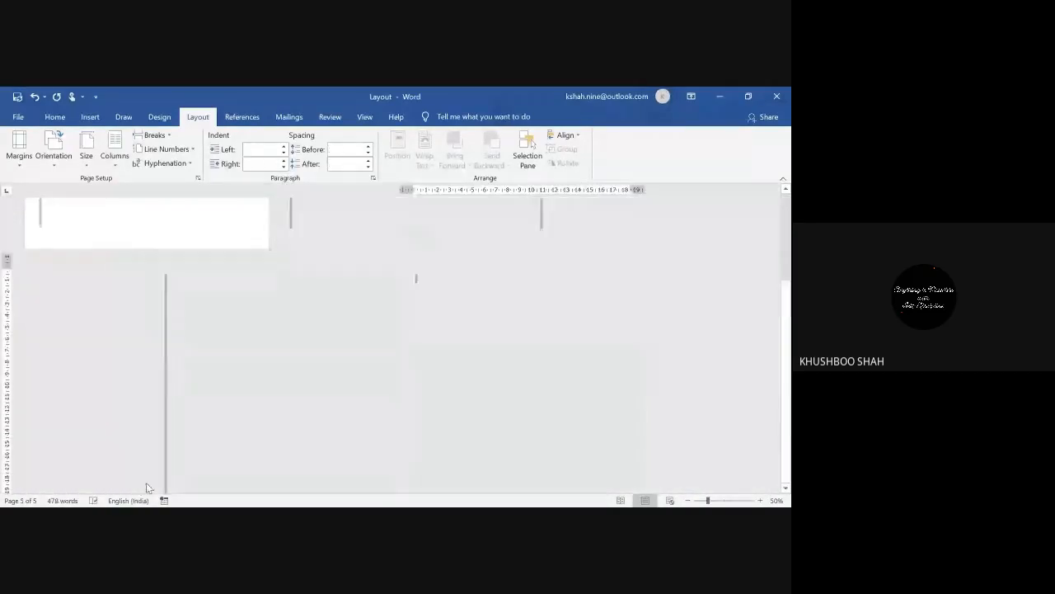
# Step: Apply Moderate margins, then finish with Normal margins of 2.54 cm
pyautogui.scroll(2, 789, 447)
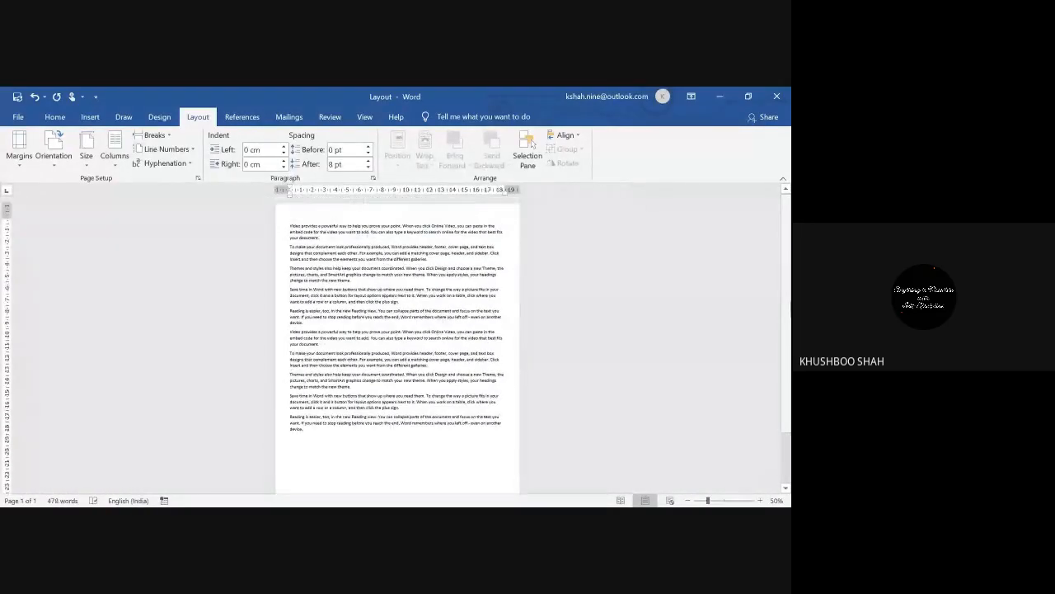
pyautogui.click(22, 162)
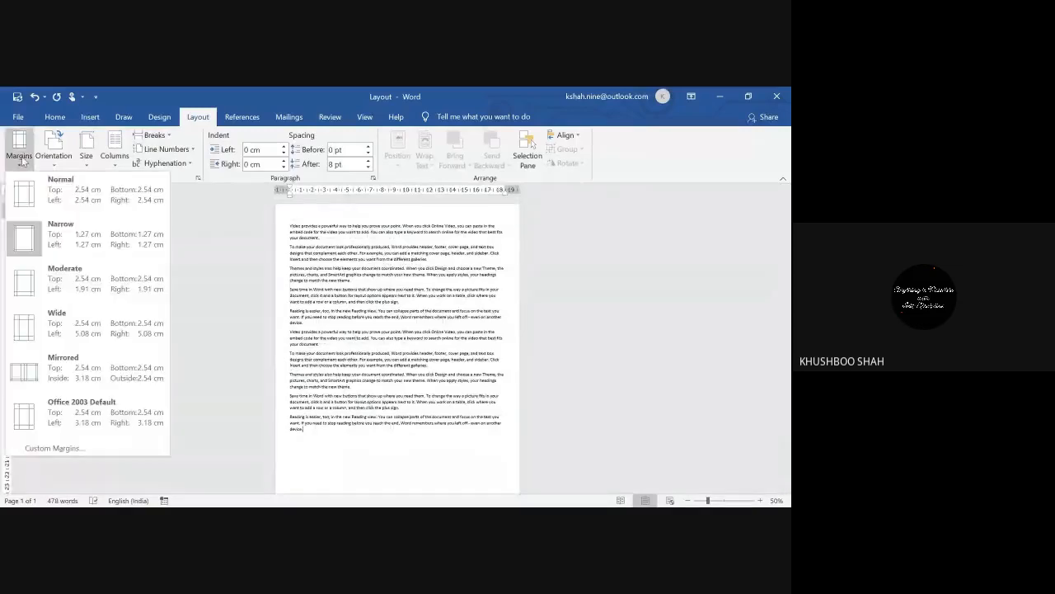
pyautogui.click(32, 287)
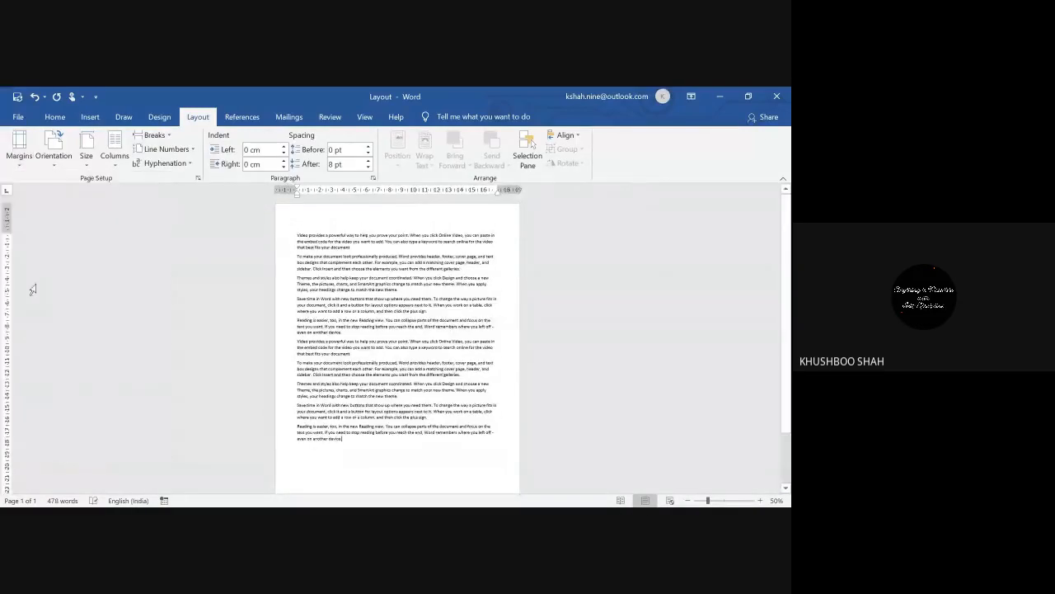
pyautogui.click(19, 161)
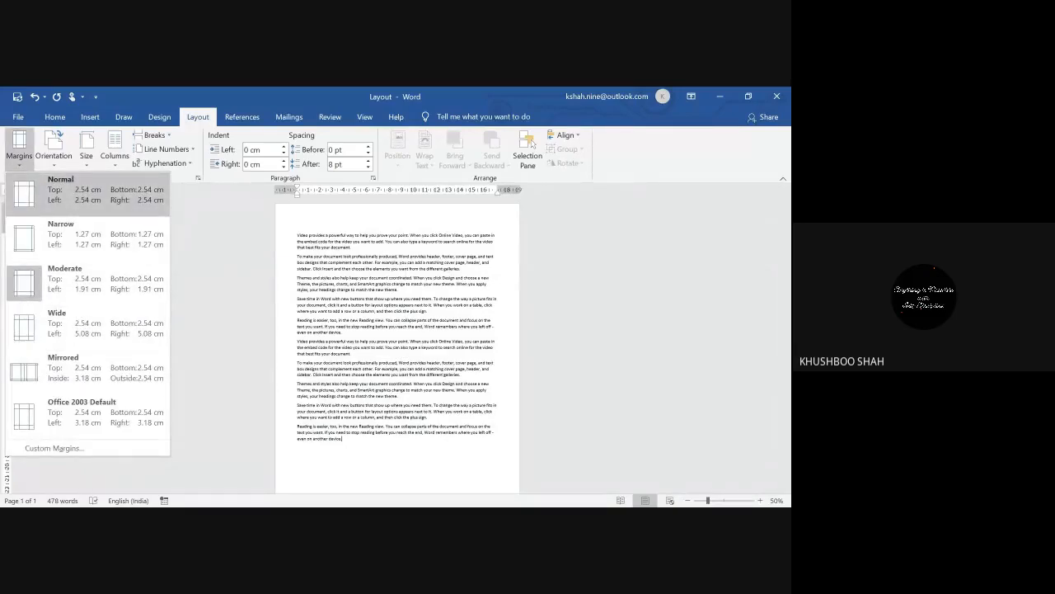
pyautogui.click(59, 198)
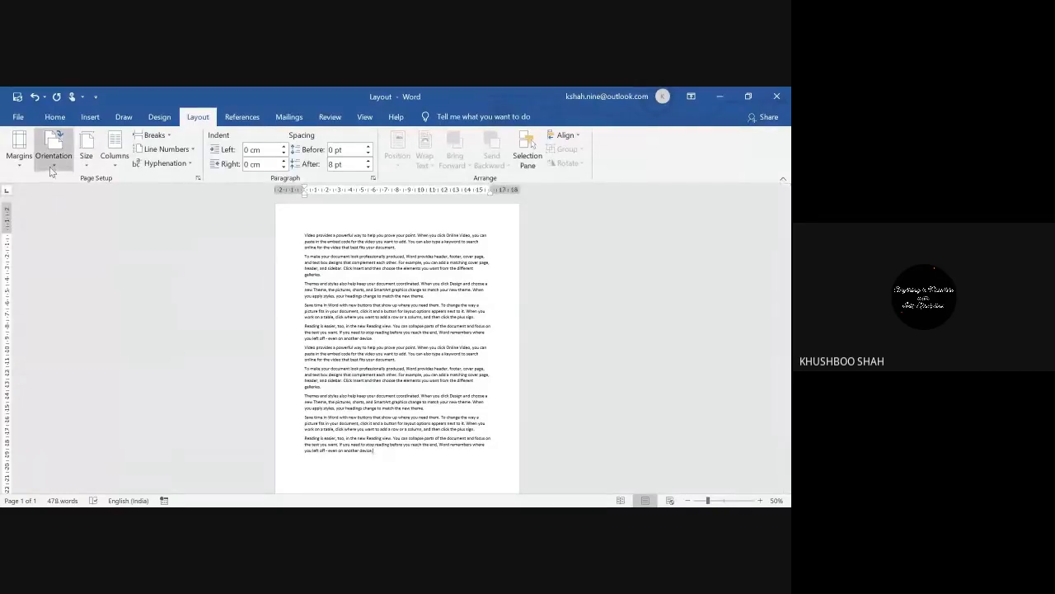
# Step: Turn the page to landscape orientation
pyautogui.click(51, 169)
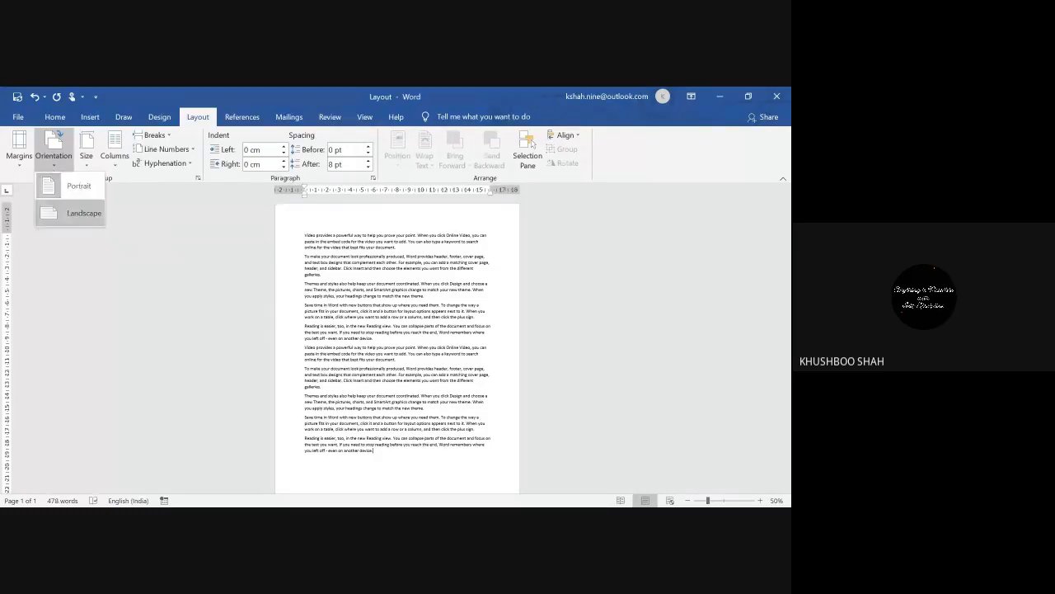
pyautogui.click(52, 211)
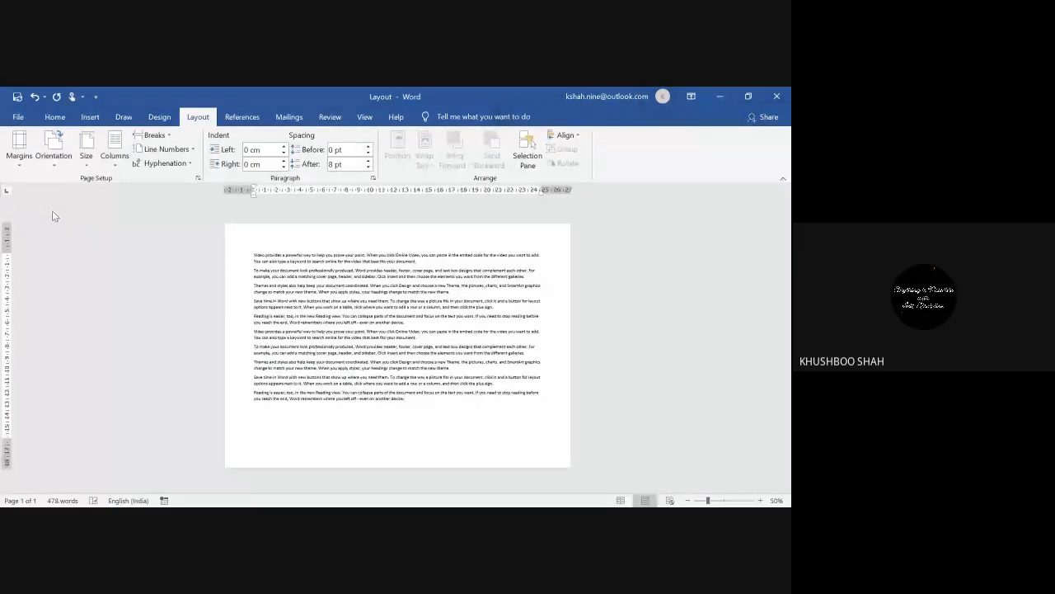
pyautogui.click(53, 165)
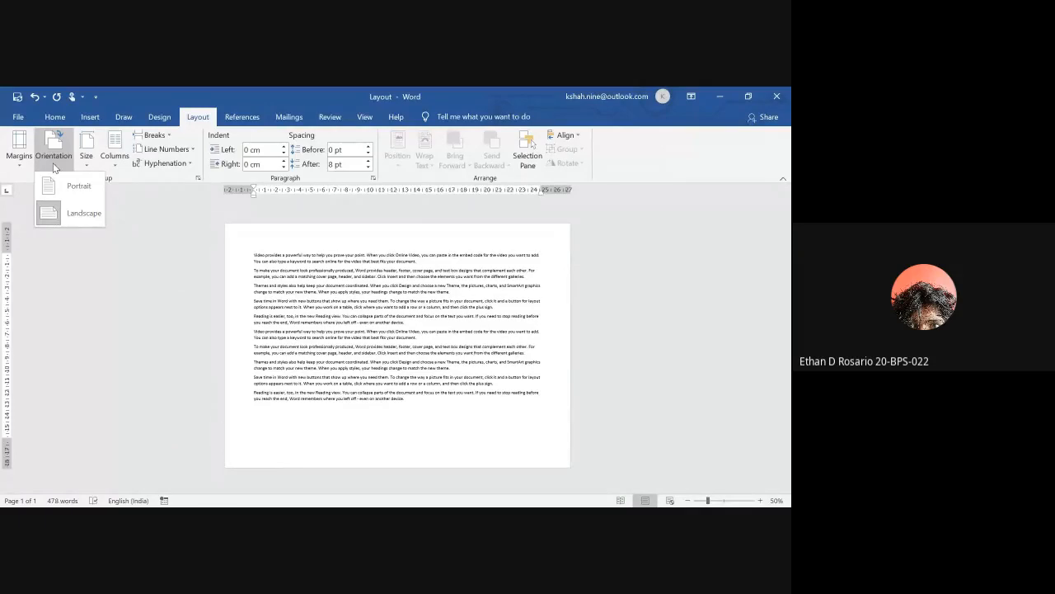
pyautogui.click(22, 164)
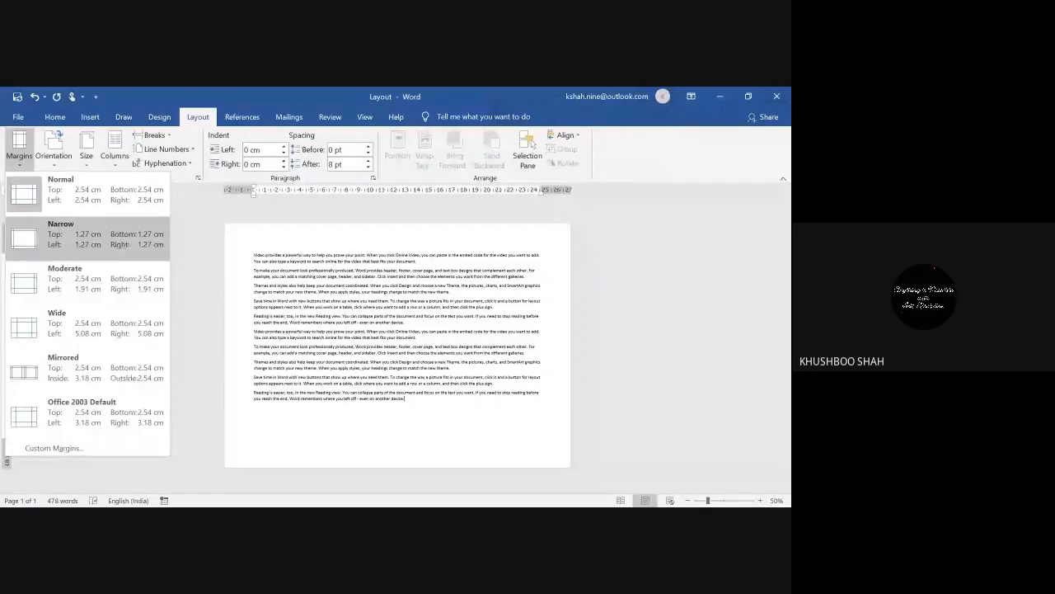
# Step: Switch the page back to portrait, then return it to landscape
pyautogui.click(56, 167)
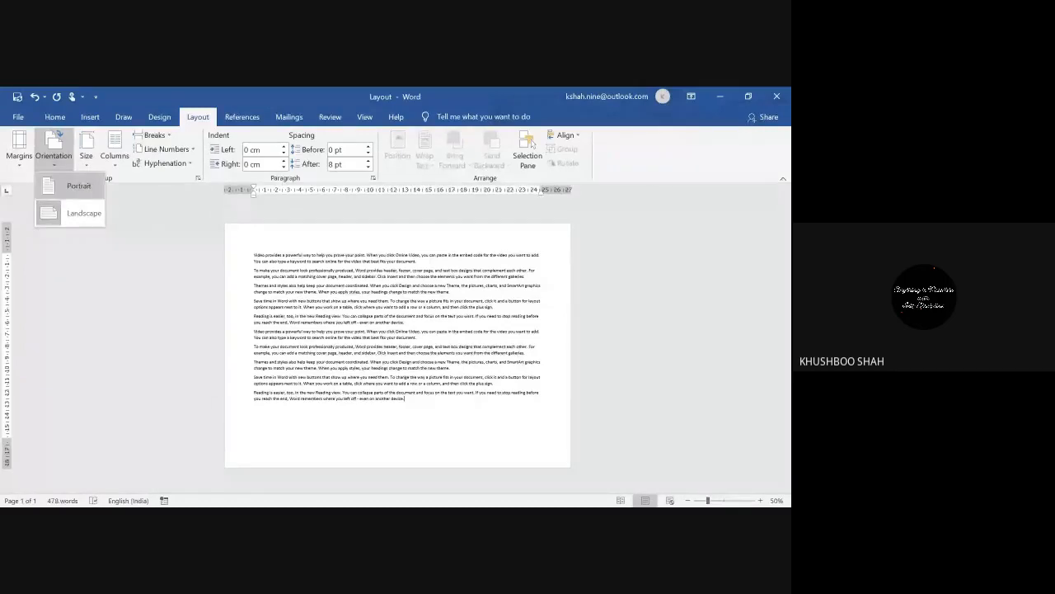
pyautogui.click(74, 185)
pyautogui.click(53, 155)
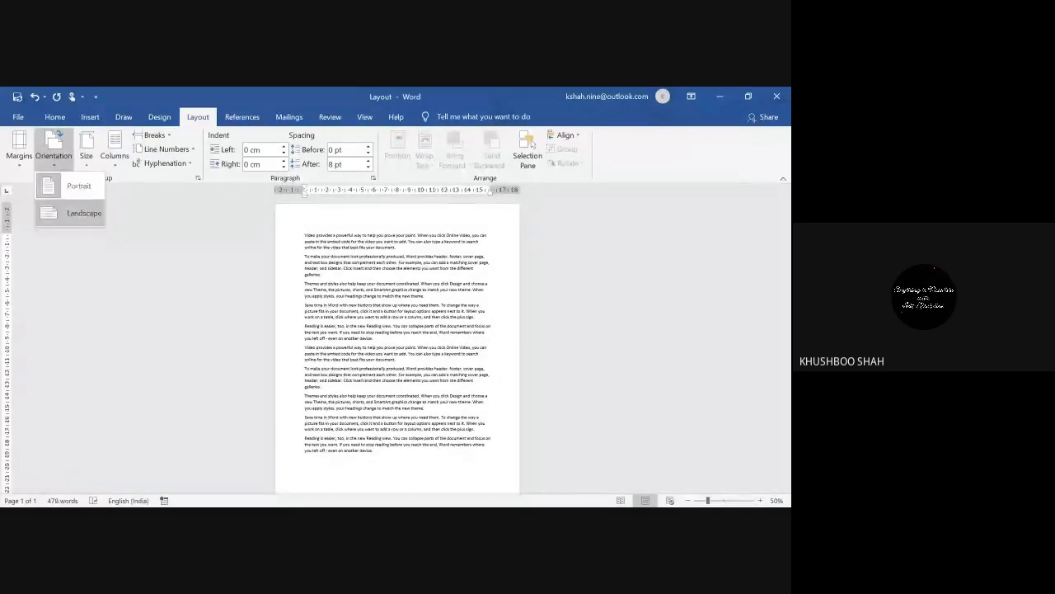
pyautogui.click(82, 213)
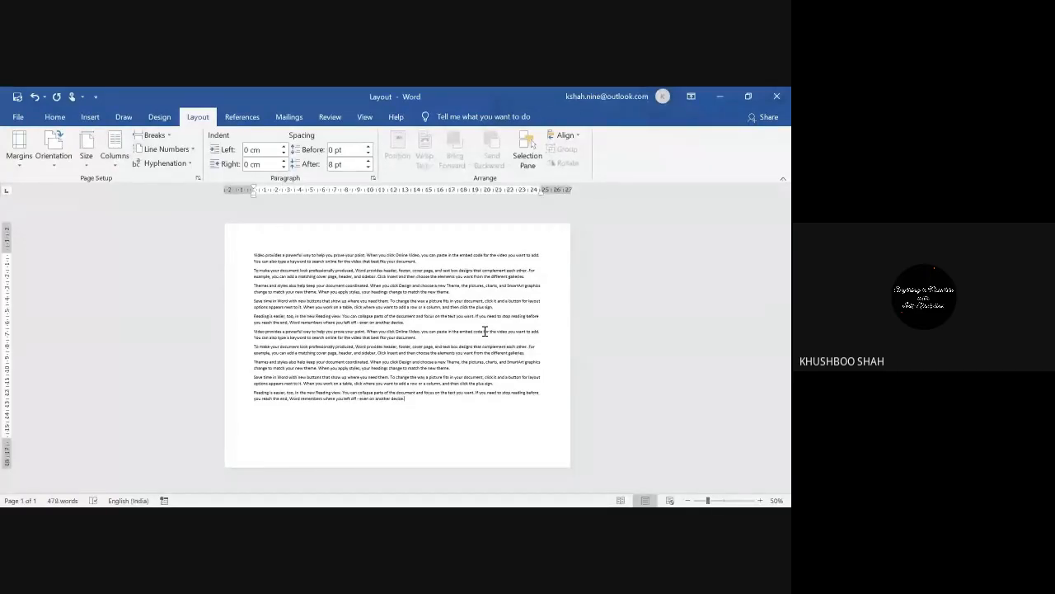
pyautogui.click(52, 165)
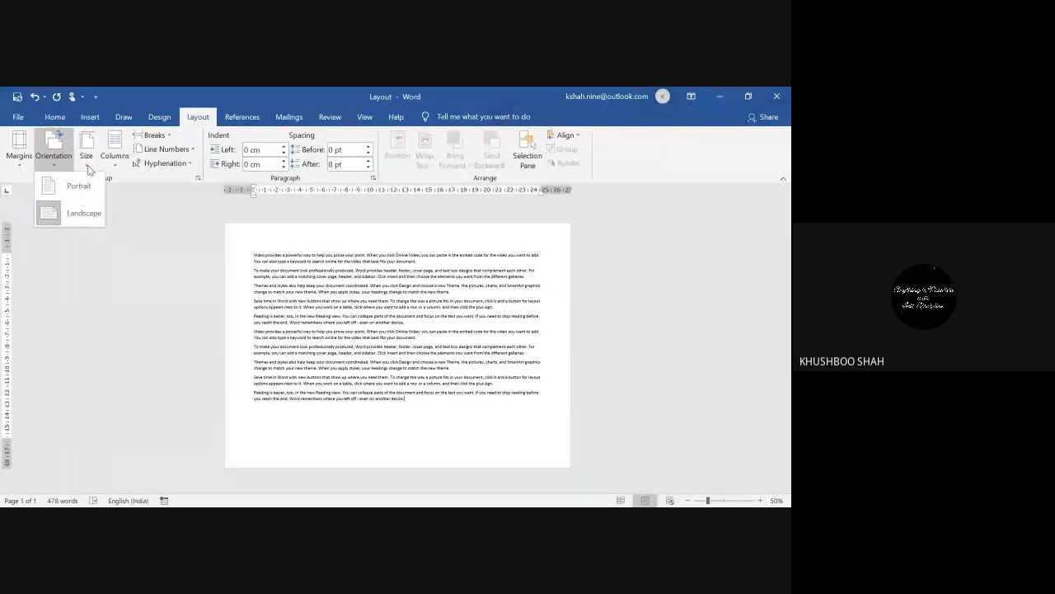
pyautogui.click(88, 161)
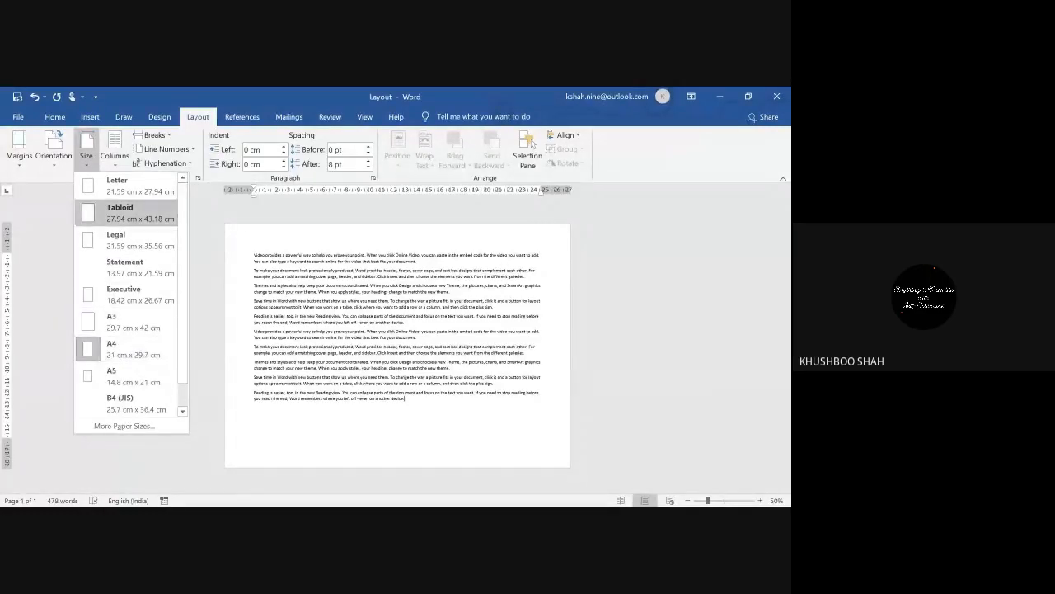
# Step: Try Letter and Legal paper, set portrait orientation, and zoom to 30%
pyautogui.click(130, 186)
pyautogui.click(85, 155)
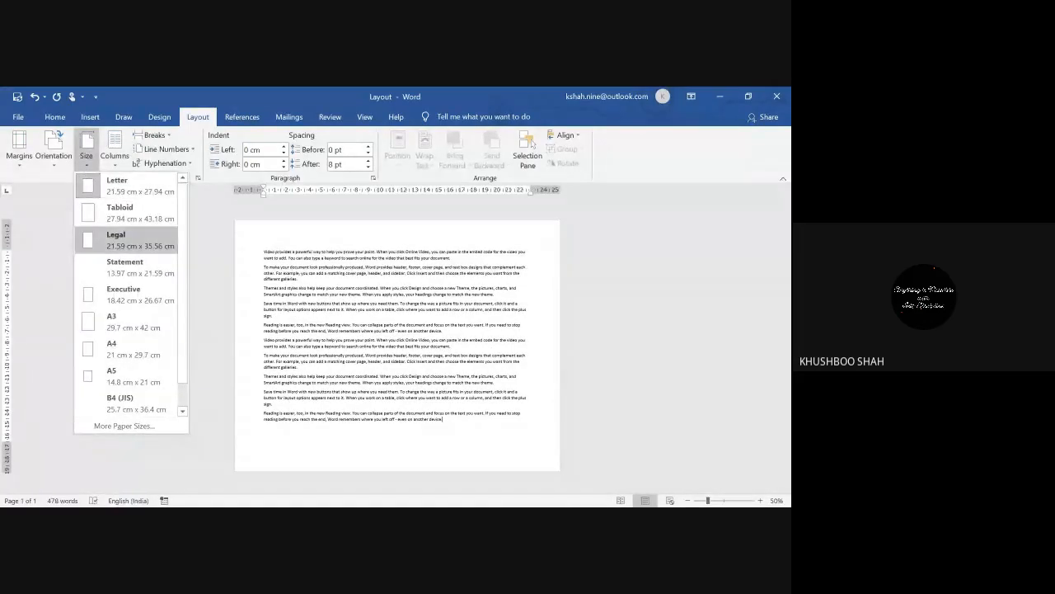
pyautogui.click(106, 239)
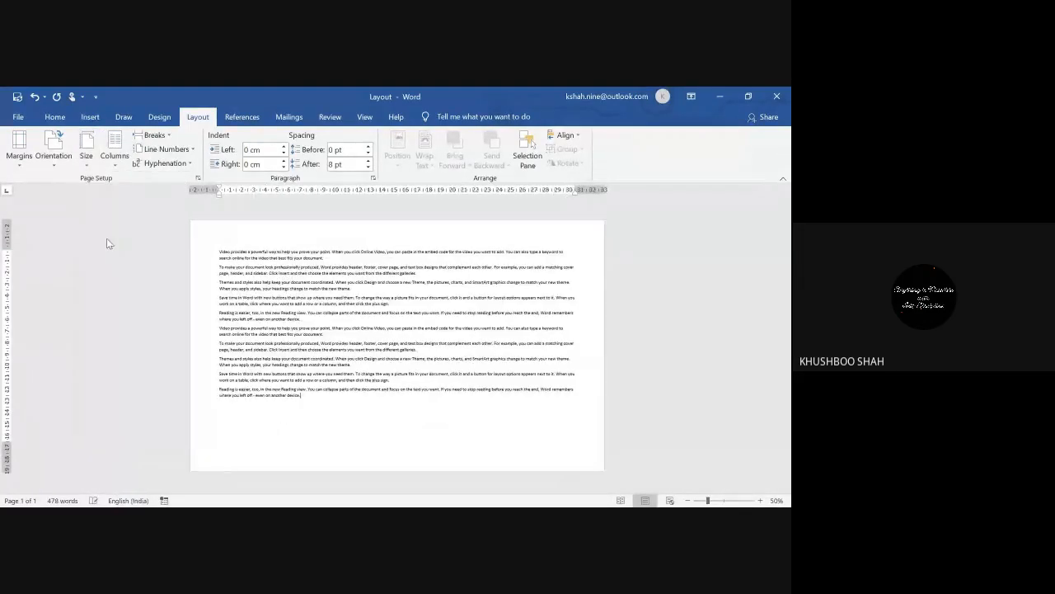
pyautogui.click(53, 148)
pyautogui.click(61, 181)
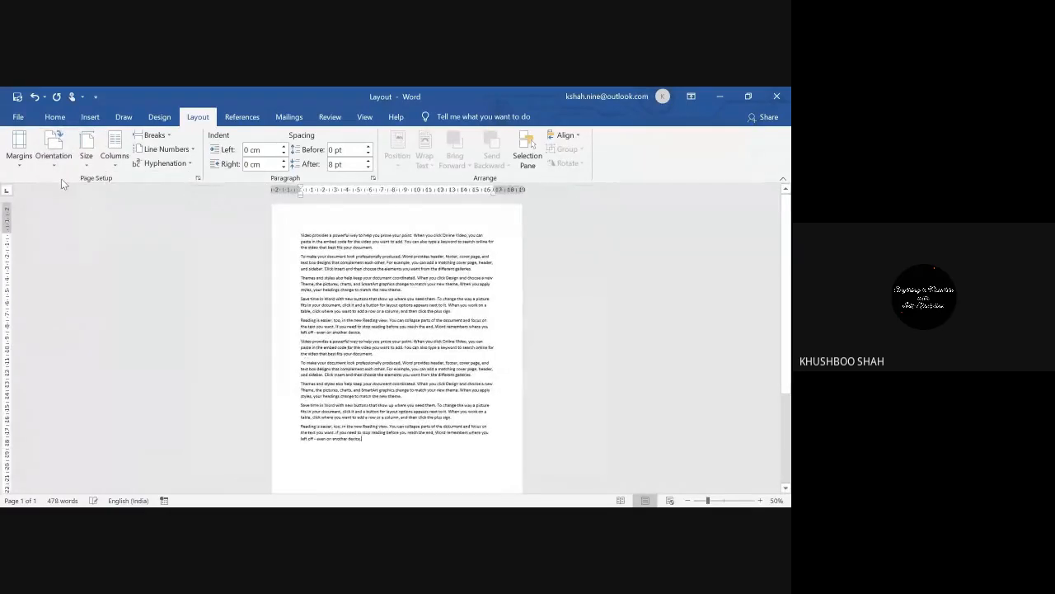
pyautogui.click(687, 501)
pyautogui.click(687, 501)
pyautogui.click(688, 500)
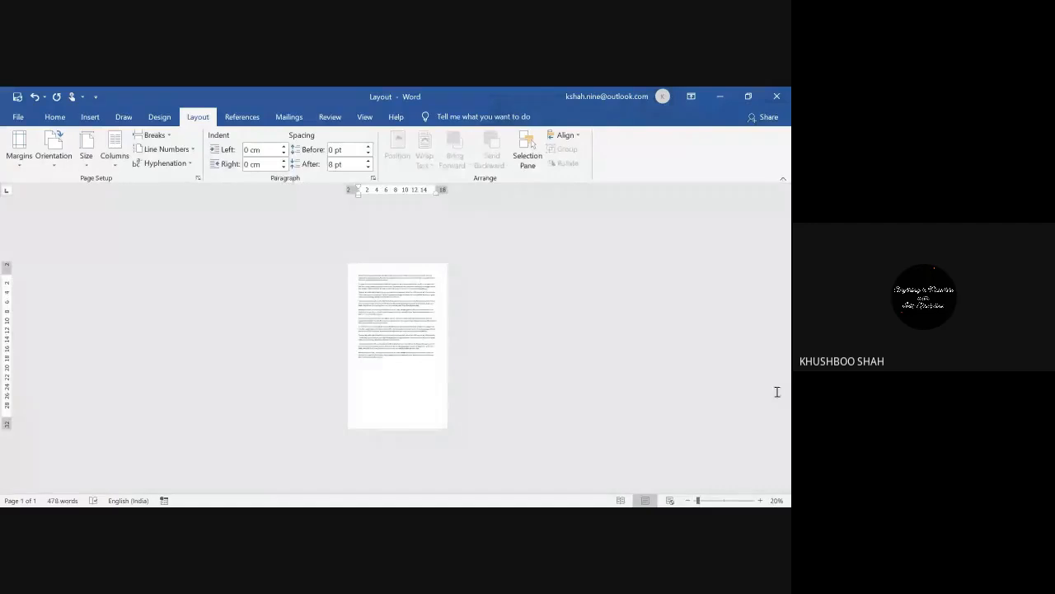
pyautogui.click(760, 500)
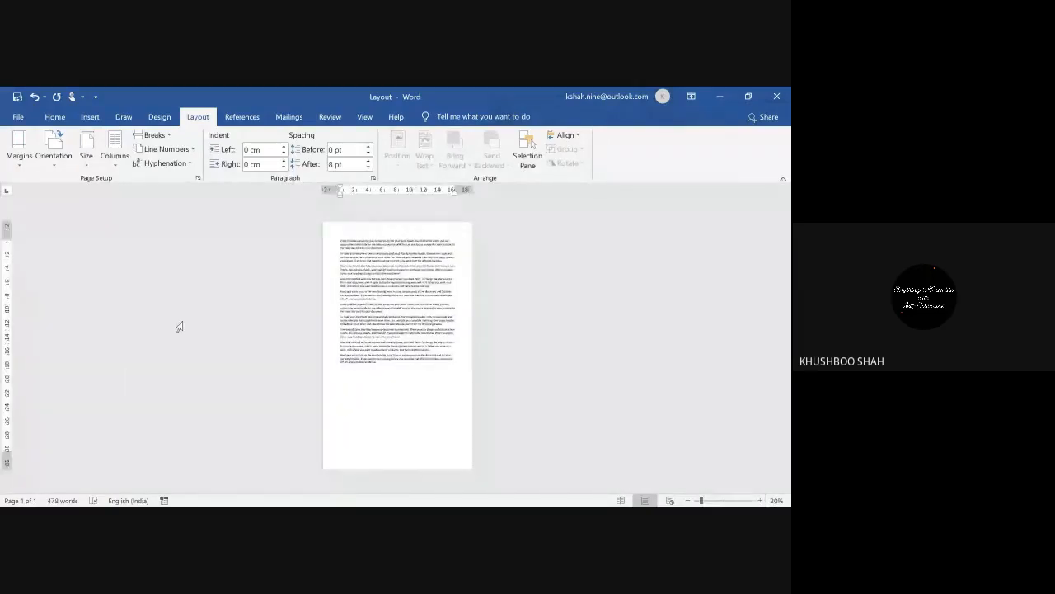
# Step: Cycle through Letter, Legal and A4, settling on A3 paper (29.7 cm × 42 cm)
pyautogui.click(88, 164)
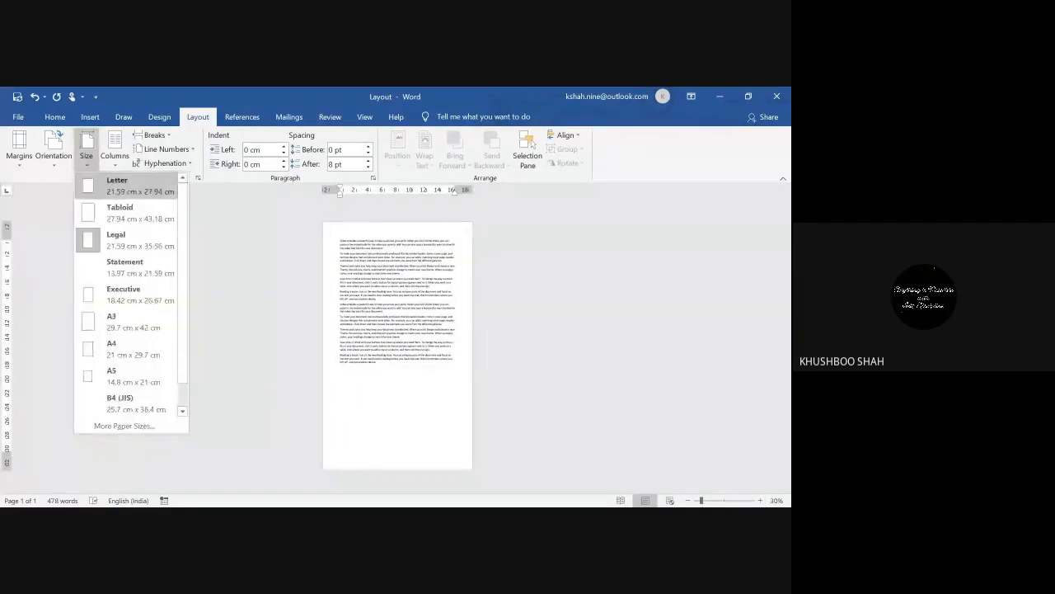
pyautogui.click(94, 185)
pyautogui.click(88, 159)
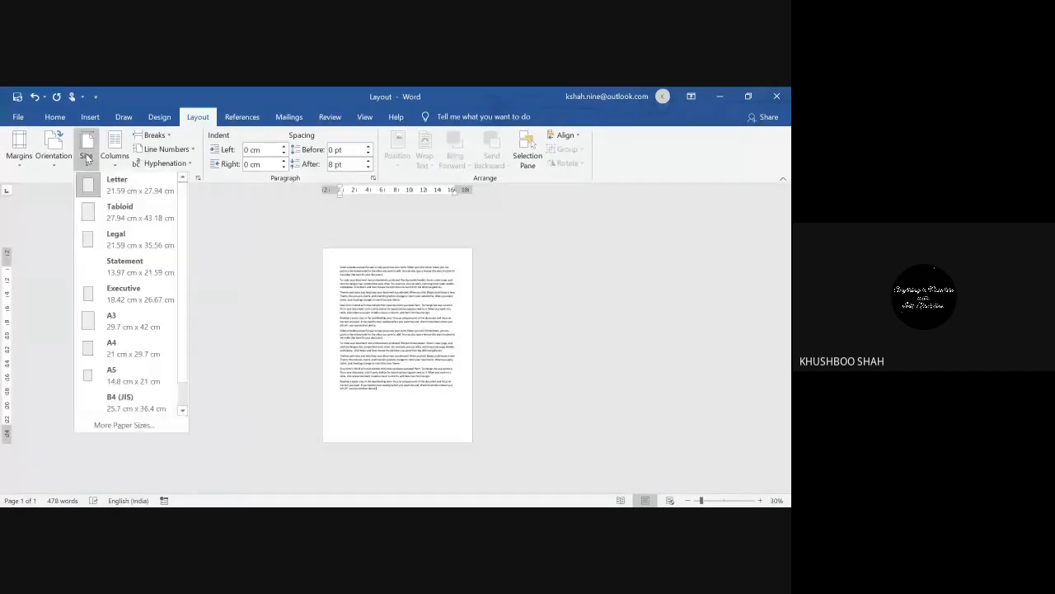
pyautogui.click(104, 236)
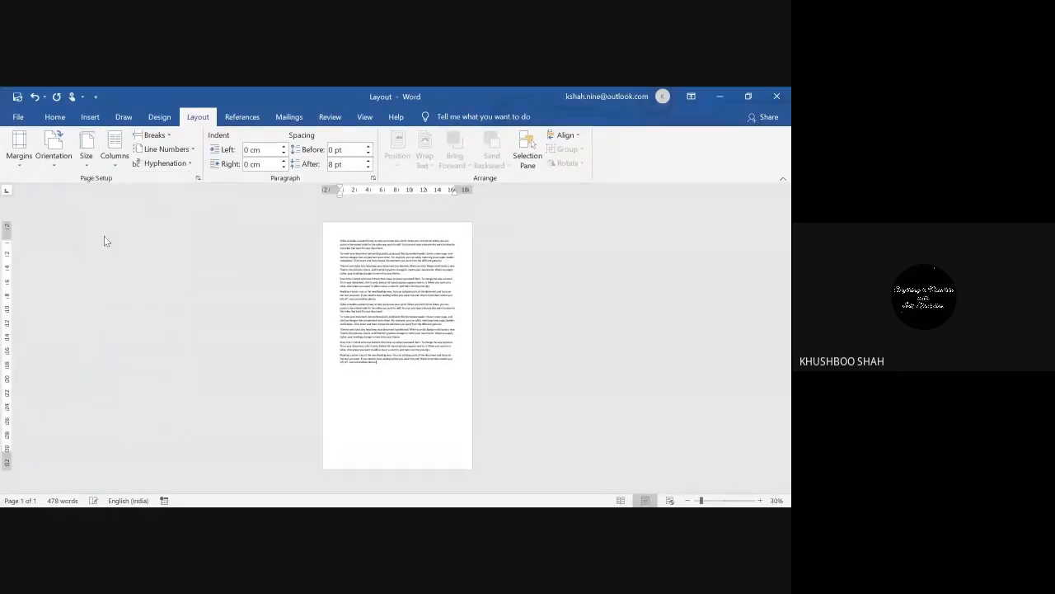
pyautogui.click(87, 165)
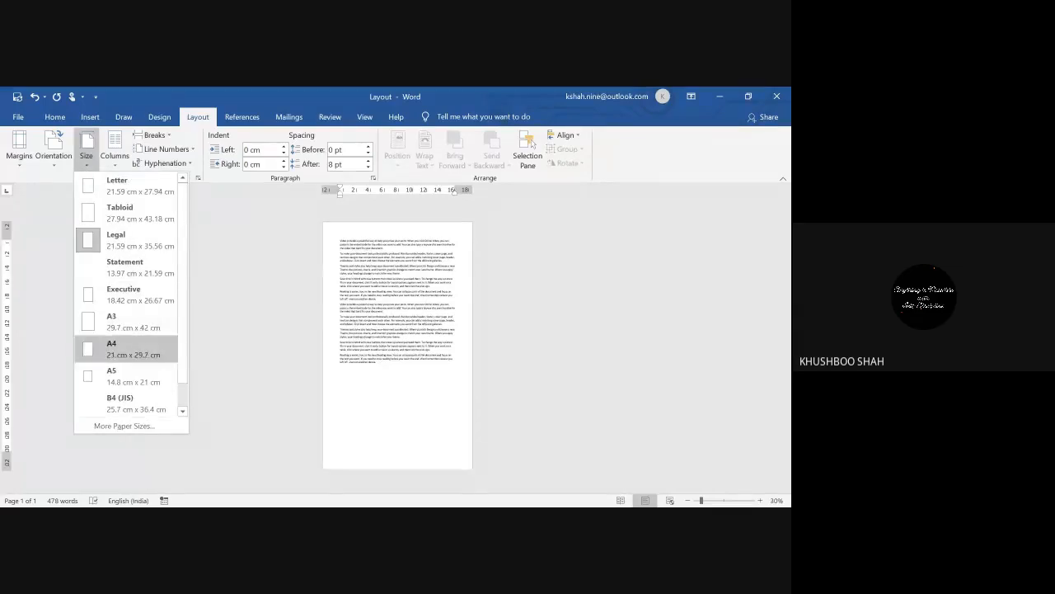
pyautogui.click(99, 348)
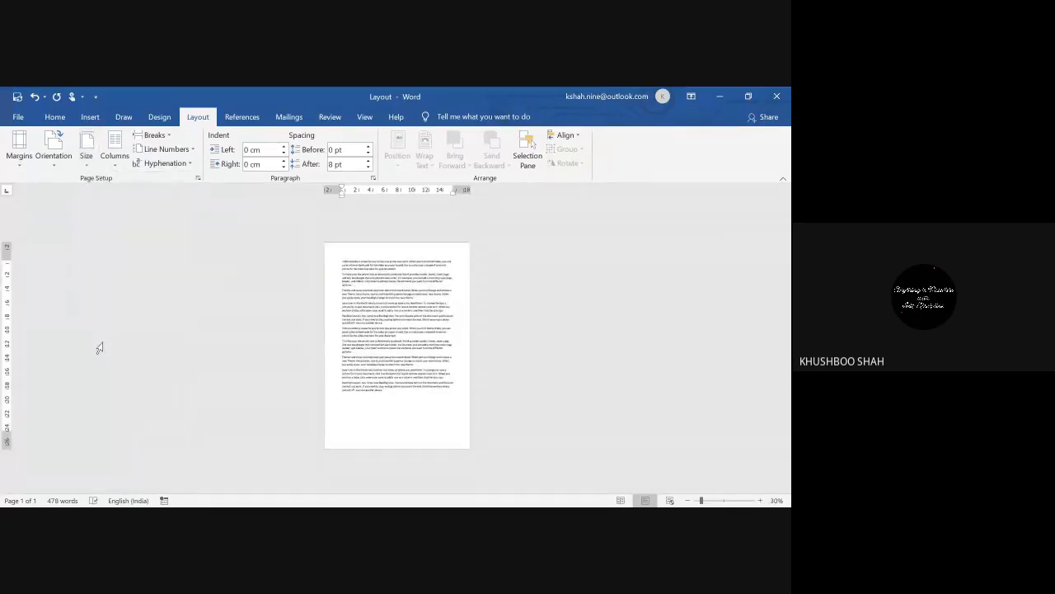
pyautogui.click(83, 165)
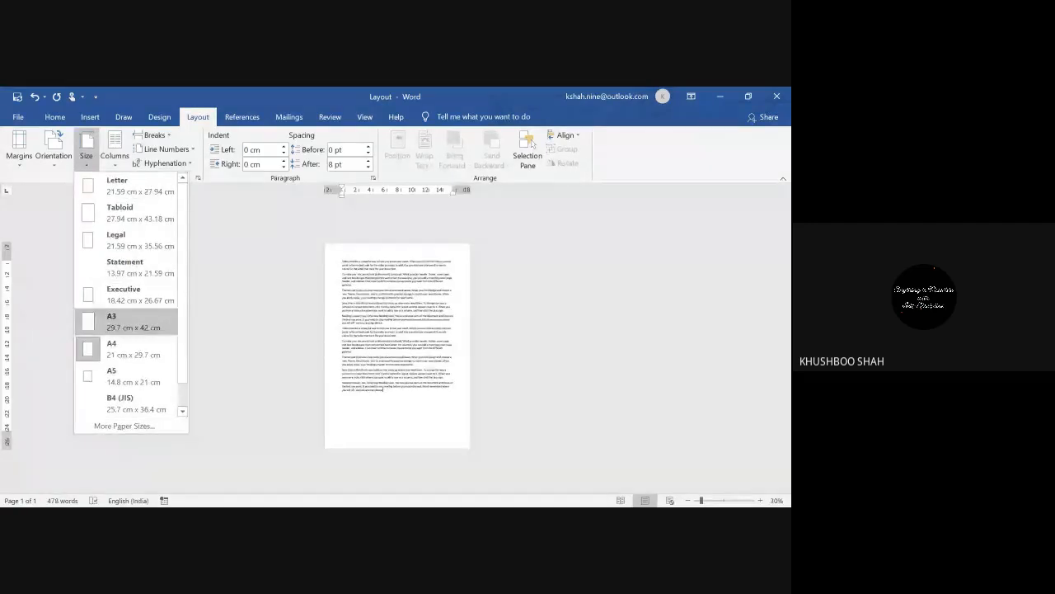
pyautogui.click(96, 322)
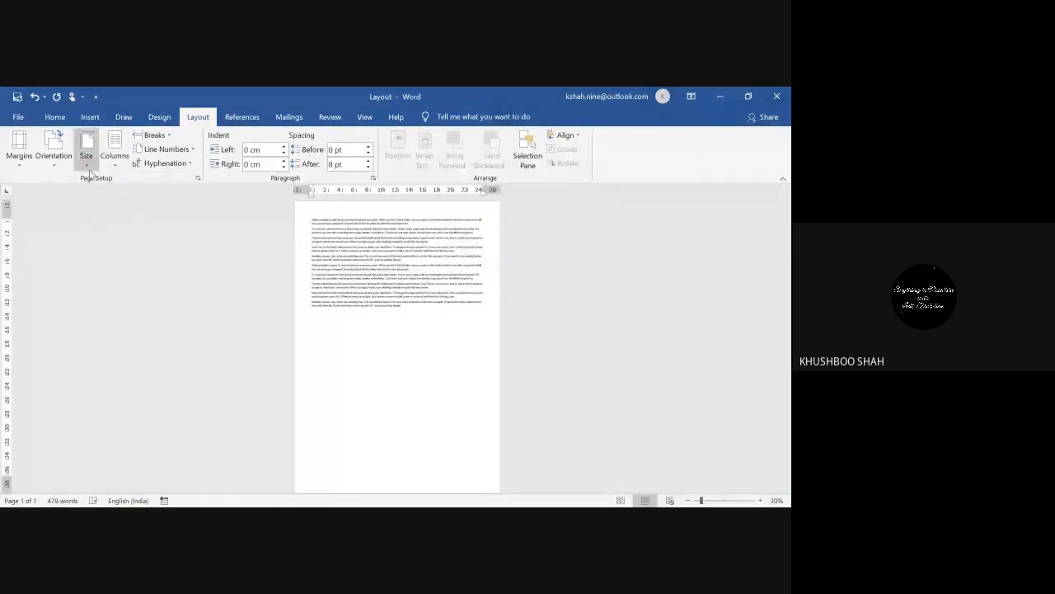
pyautogui.click(89, 169)
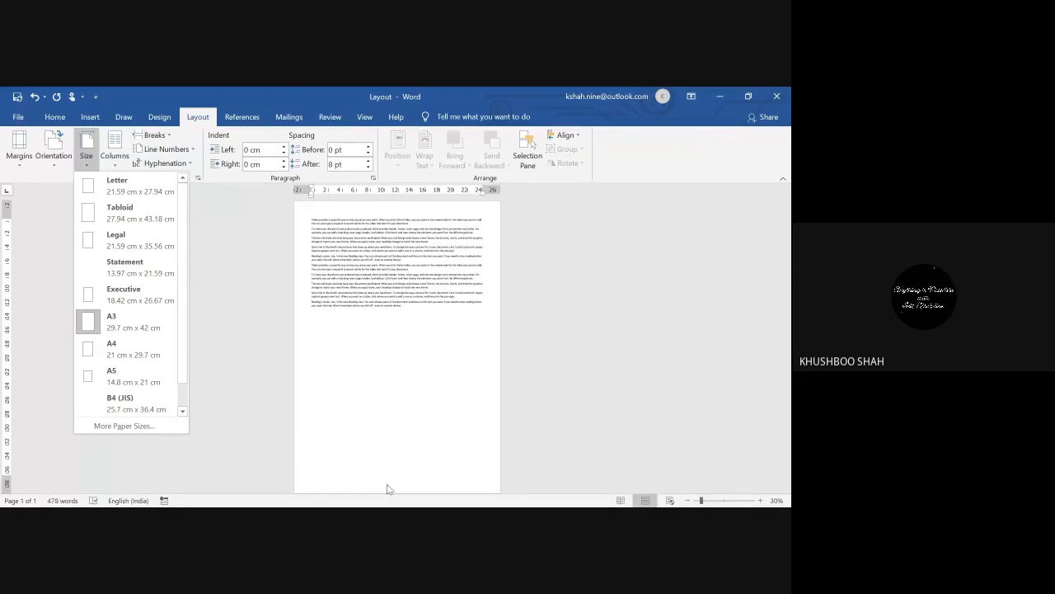
pyautogui.click(422, 340)
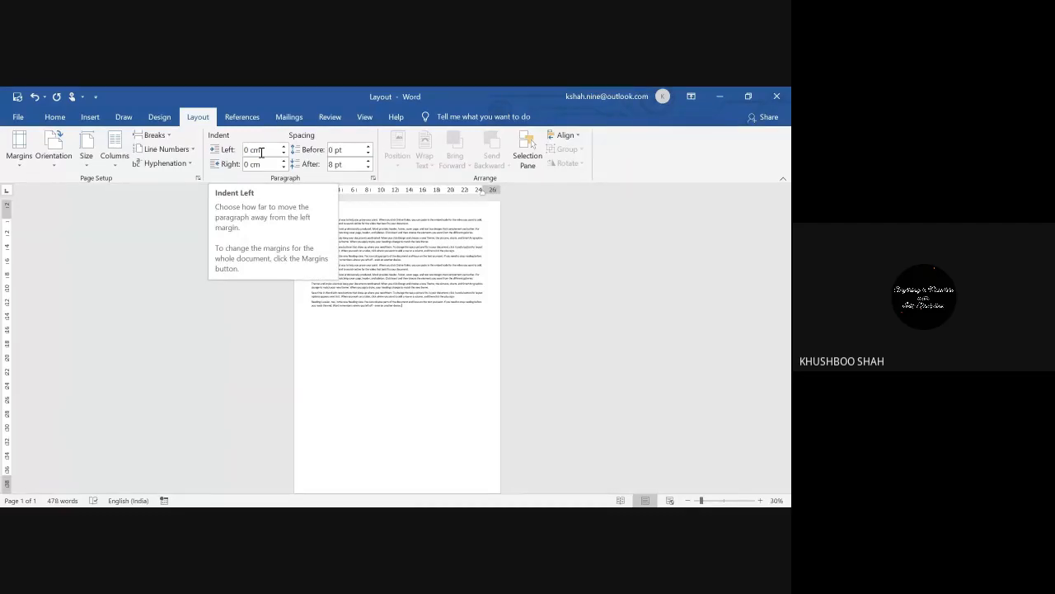
# Step: Raise the last paragraph's left indent to 2.6 cm
pyautogui.click(266, 153)
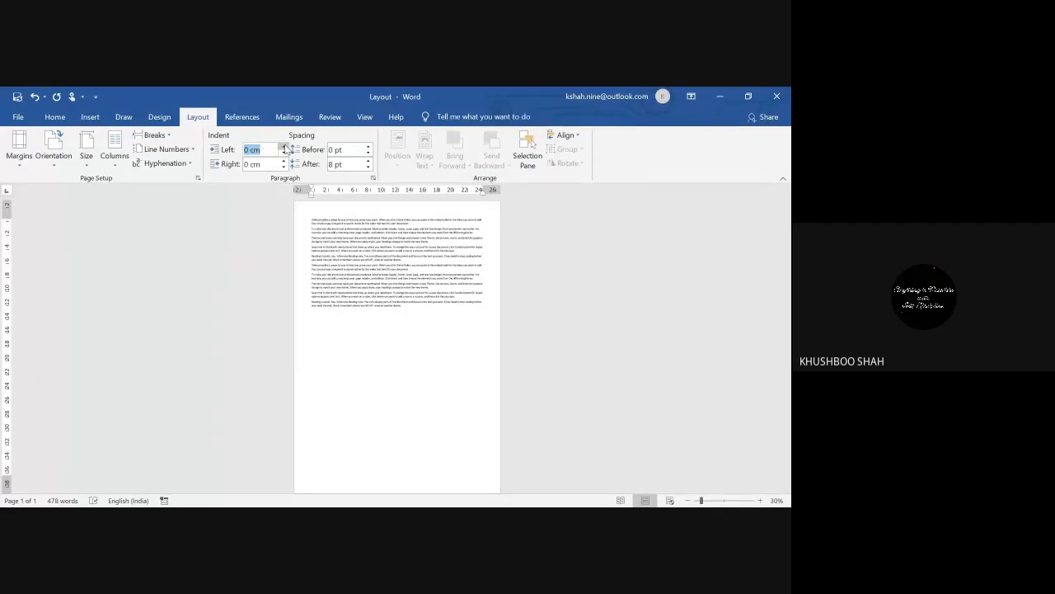
pyautogui.click(284, 146)
pyautogui.click(284, 147)
pyautogui.click(285, 147)
pyautogui.click(284, 147)
pyautogui.click(284, 147)
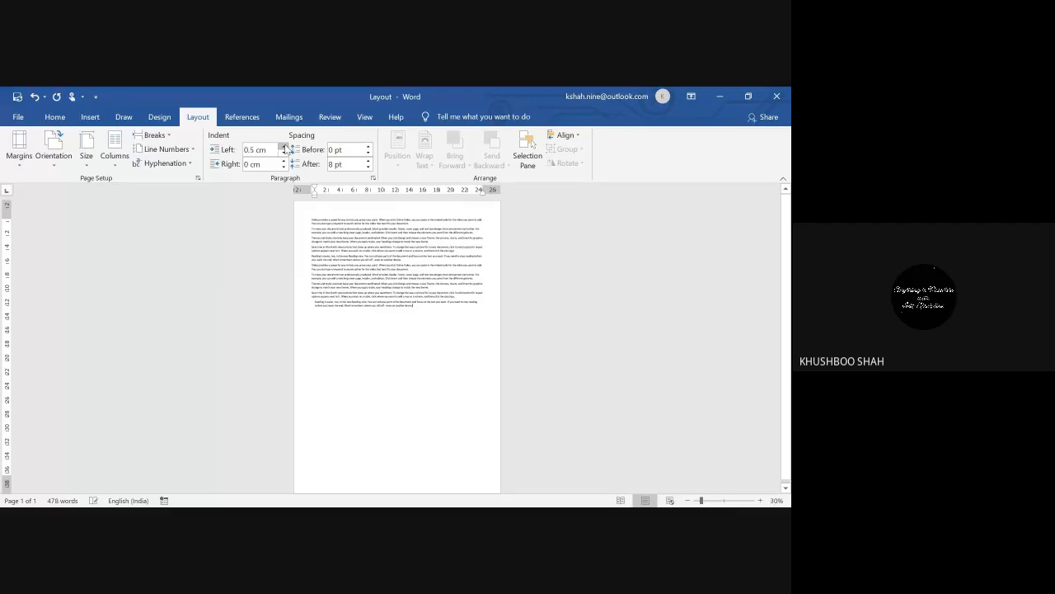
pyautogui.click(284, 146)
pyautogui.click(285, 147)
pyautogui.click(284, 147)
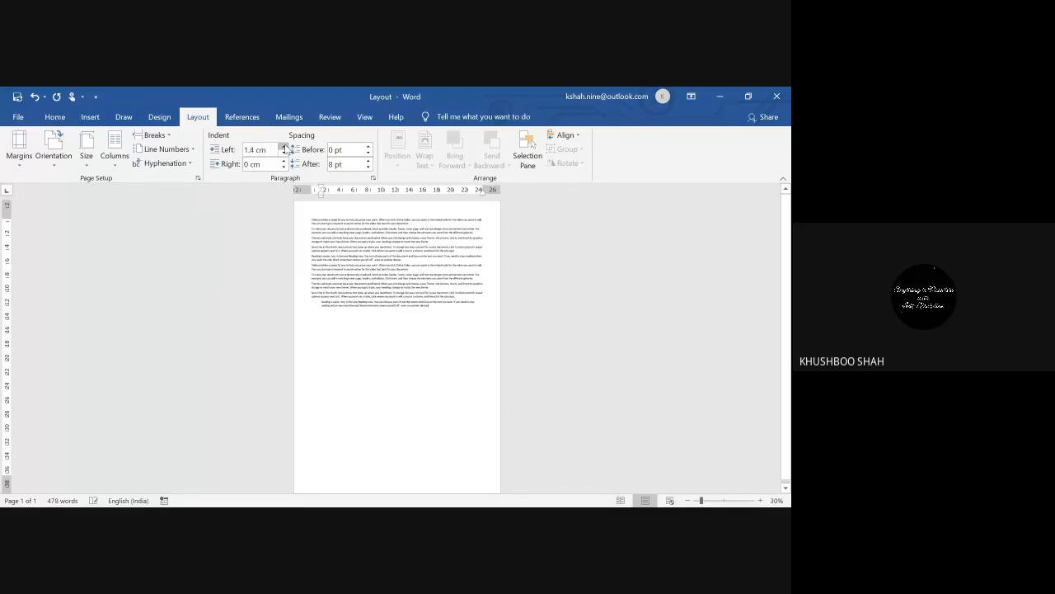
pyautogui.click(284, 147)
pyautogui.click(284, 147)
pyautogui.click(284, 147)
pyautogui.click(284, 147)
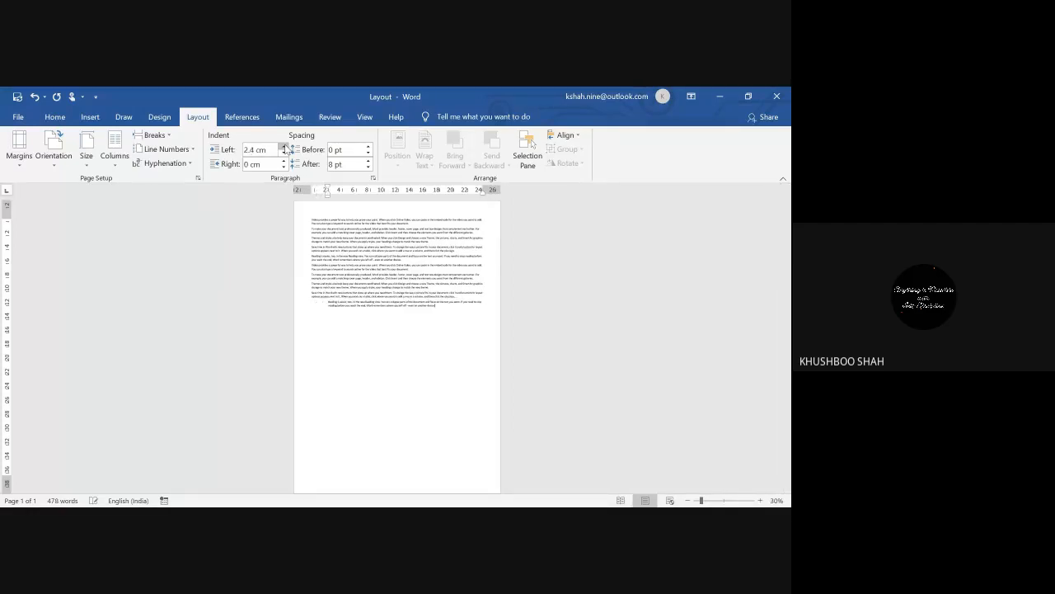
pyautogui.click(285, 147)
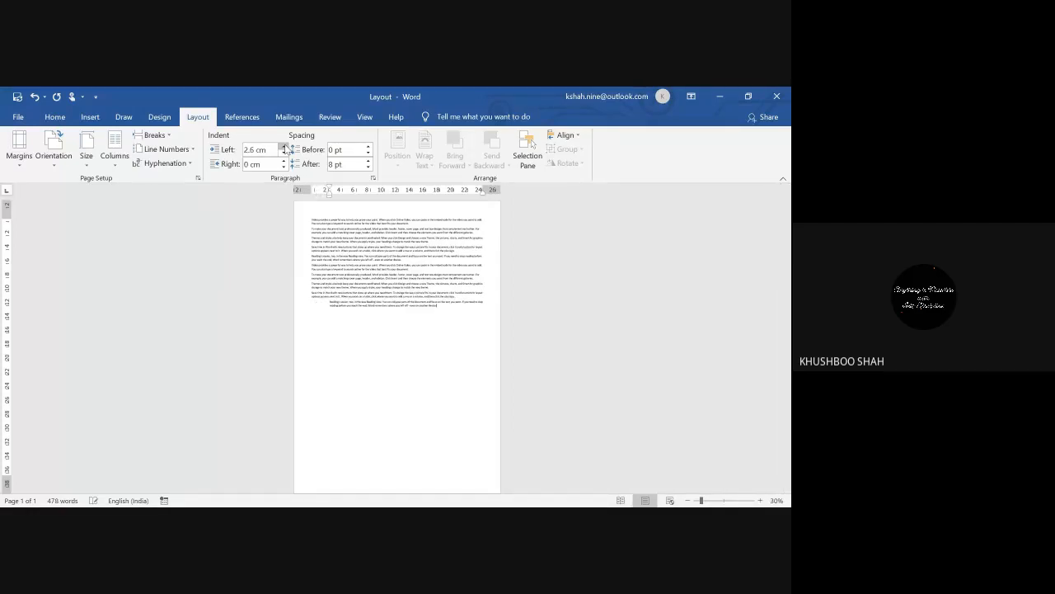
# Step: Select all the text and set its left indent to 2.2 cm
pyautogui.click(309, 223)
pyautogui.hotkey('ctrl', 'a')
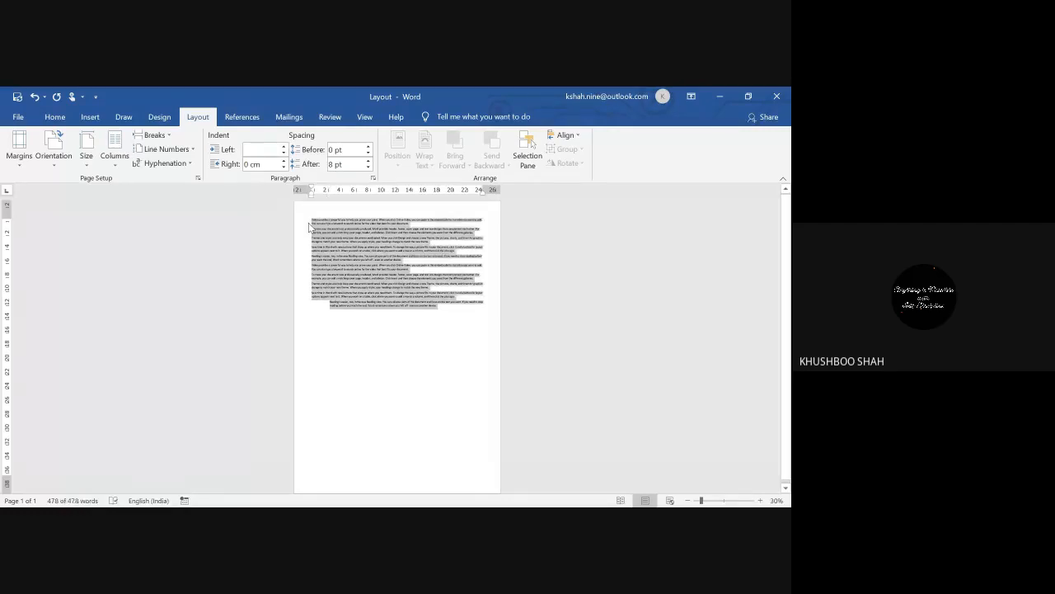
pyautogui.click(285, 147)
pyautogui.click(285, 147)
pyautogui.click(285, 147)
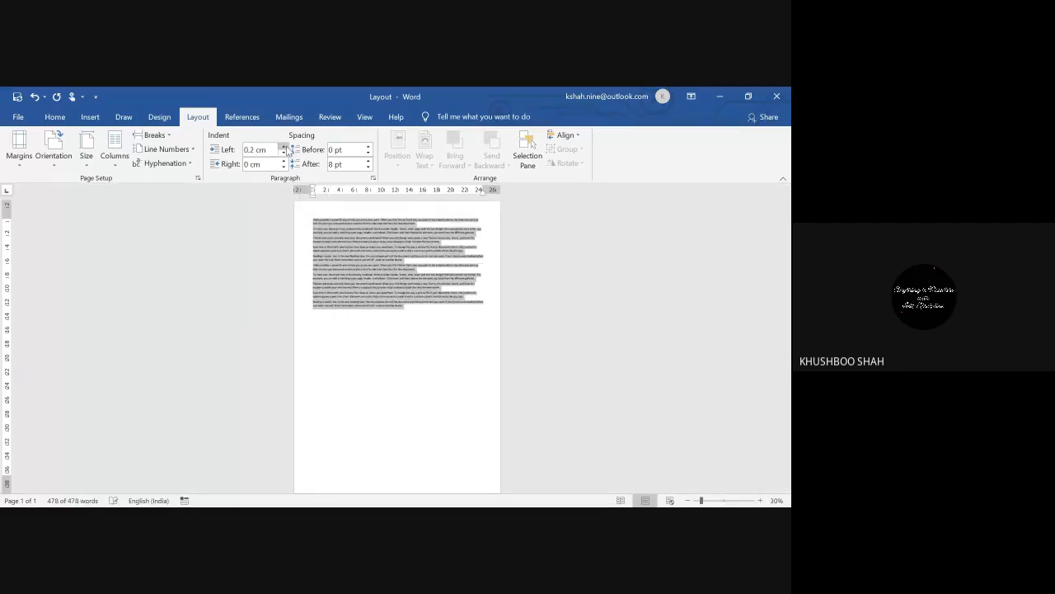
pyautogui.click(284, 147)
pyautogui.click(285, 147)
pyautogui.click(285, 146)
pyautogui.click(284, 147)
pyautogui.click(284, 147)
pyautogui.click(284, 147)
pyautogui.click(285, 146)
pyautogui.click(284, 147)
pyautogui.click(284, 147)
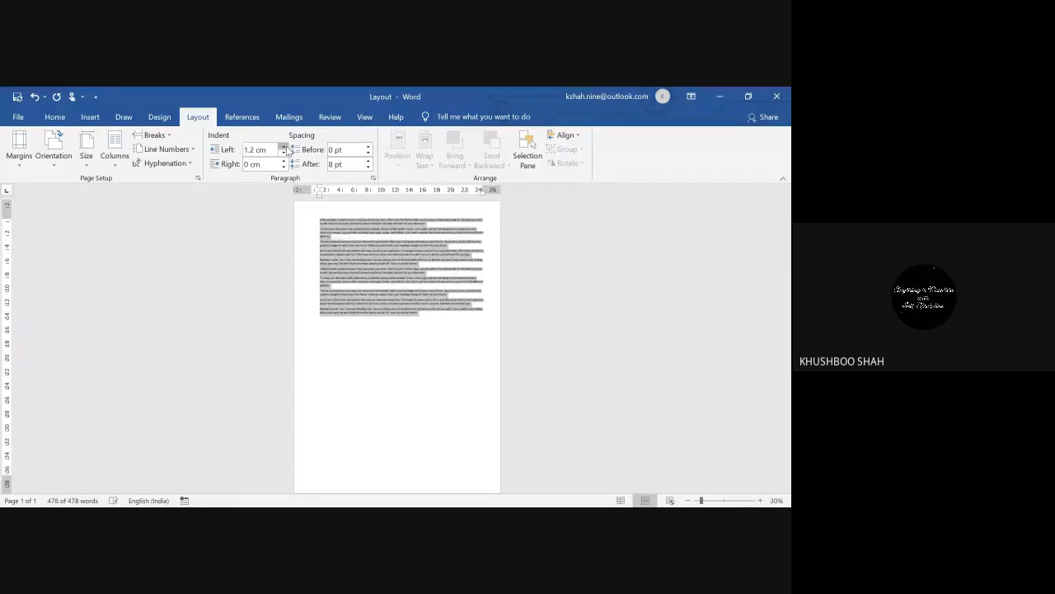
pyautogui.click(285, 146)
pyautogui.click(285, 146)
pyautogui.click(284, 146)
pyautogui.click(284, 146)
pyautogui.click(285, 147)
pyautogui.click(284, 146)
pyautogui.click(284, 147)
pyautogui.click(284, 147)
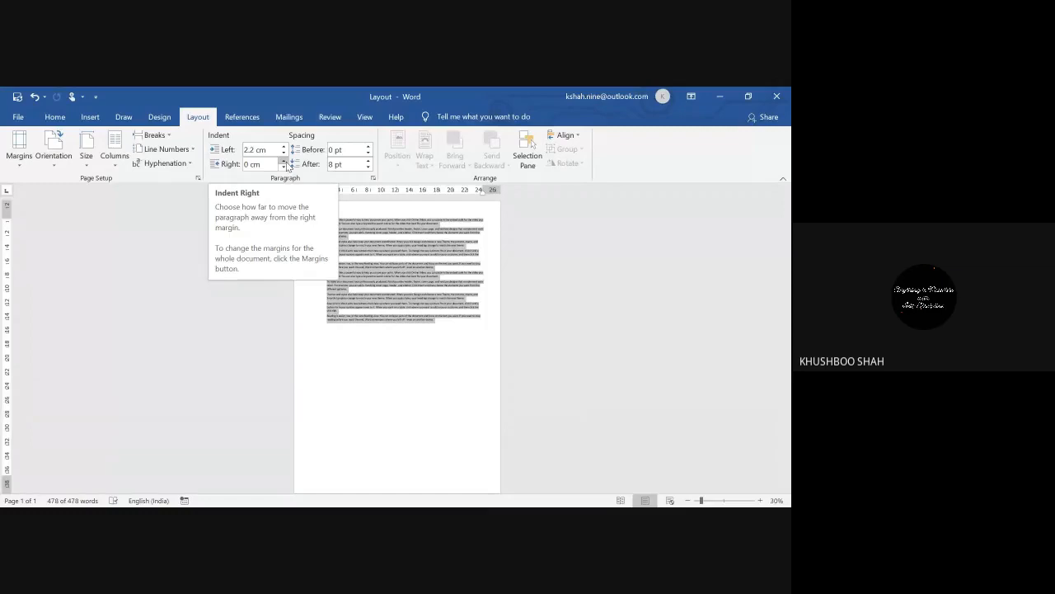
# Step: Set a 1.9 cm right indent on all the text, then reselect everything
pyautogui.click(285, 162)
pyautogui.click(286, 161)
pyautogui.click(286, 161)
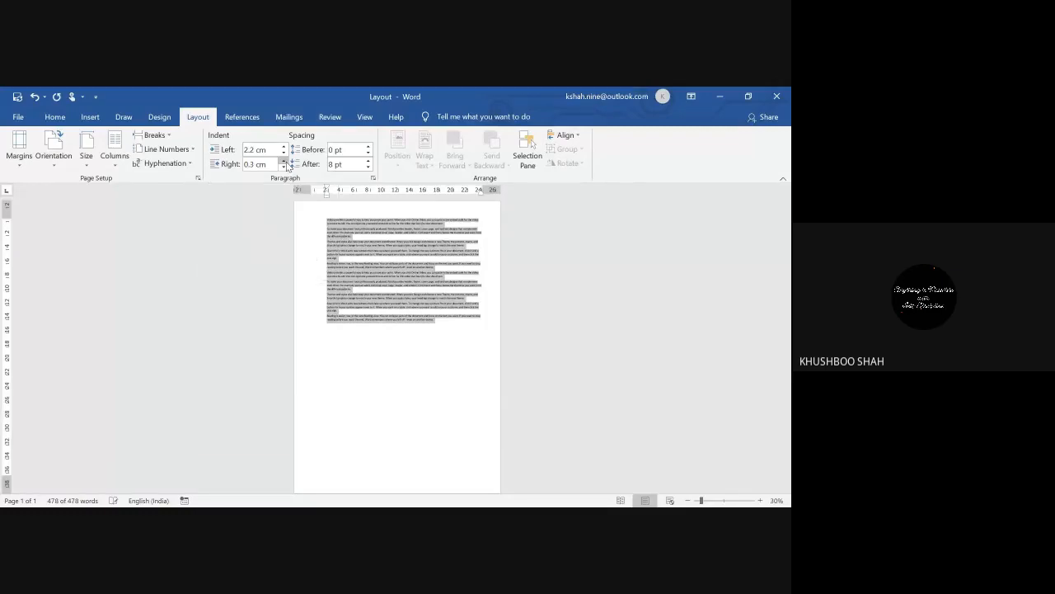
pyautogui.click(286, 162)
pyautogui.click(285, 161)
pyautogui.click(285, 161)
pyautogui.click(285, 162)
pyautogui.click(285, 162)
pyautogui.click(285, 161)
pyautogui.click(285, 161)
pyautogui.click(286, 162)
pyautogui.click(285, 161)
pyautogui.click(286, 162)
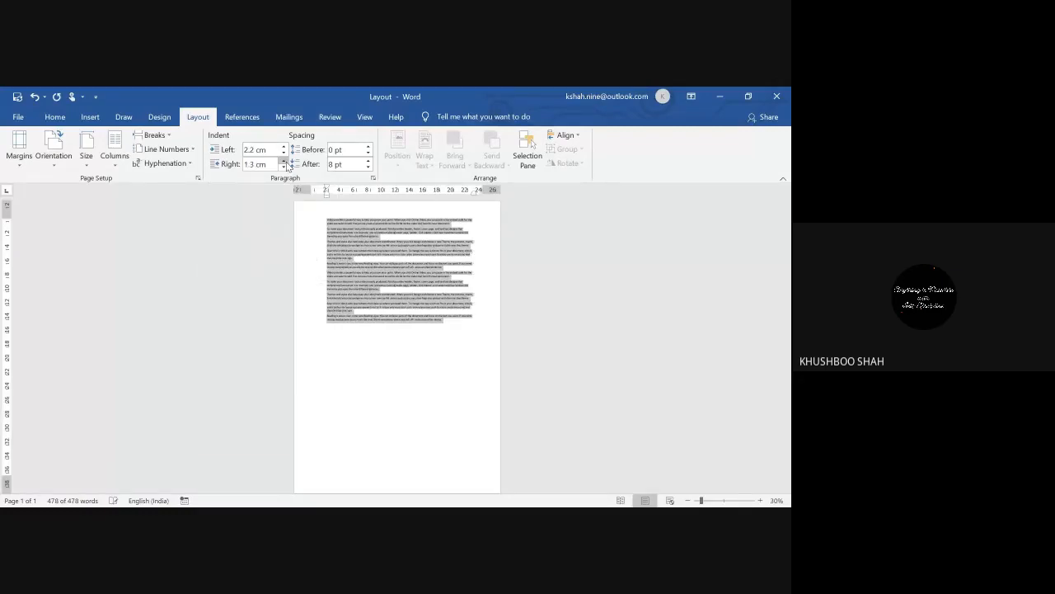
pyautogui.click(285, 162)
pyautogui.click(286, 162)
pyautogui.click(285, 162)
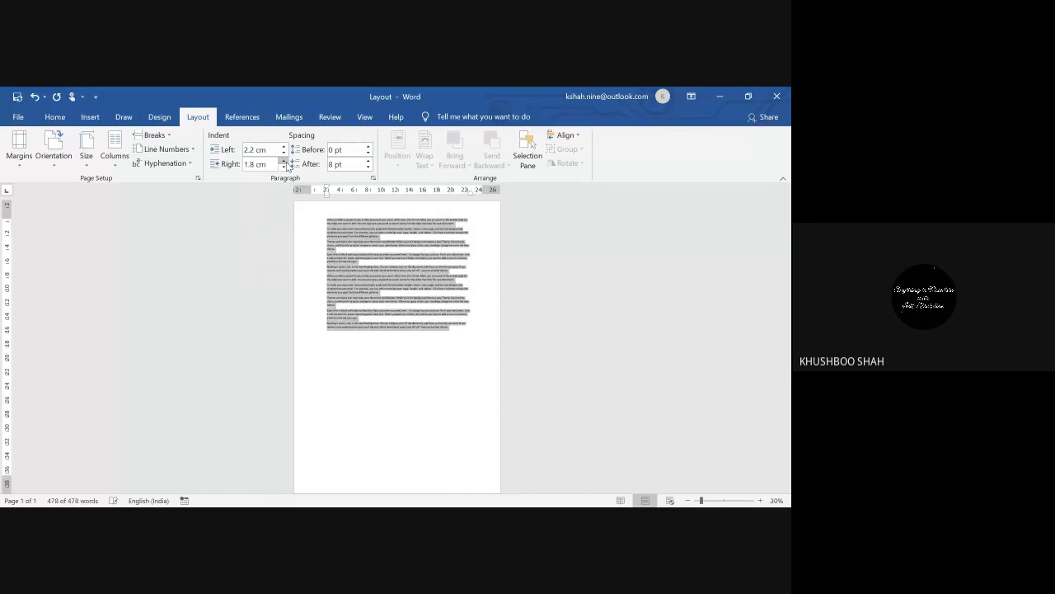
pyautogui.click(407, 335)
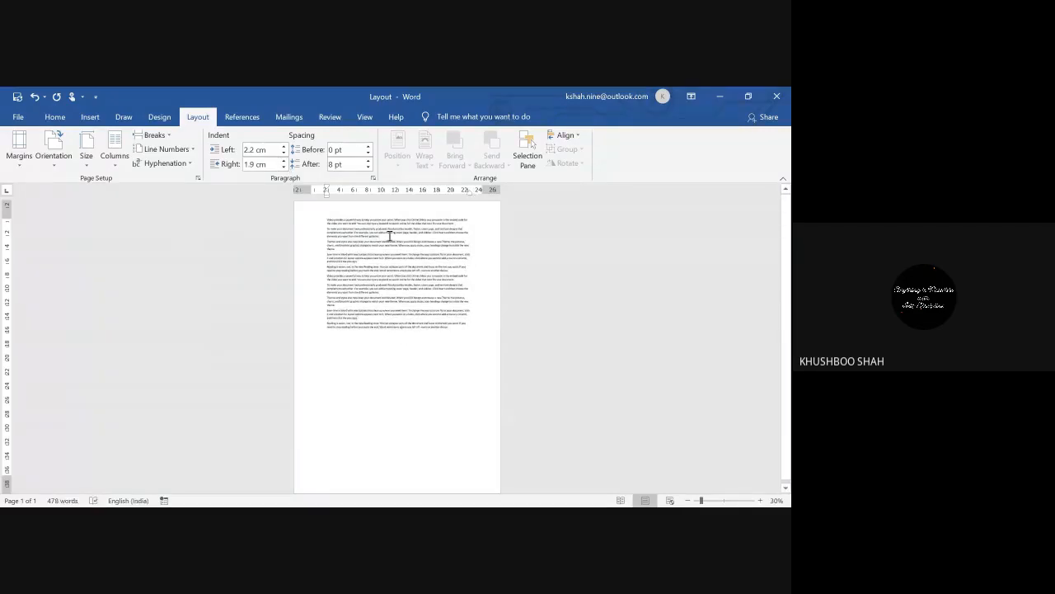
pyautogui.hotkey('ctrl', 'a')
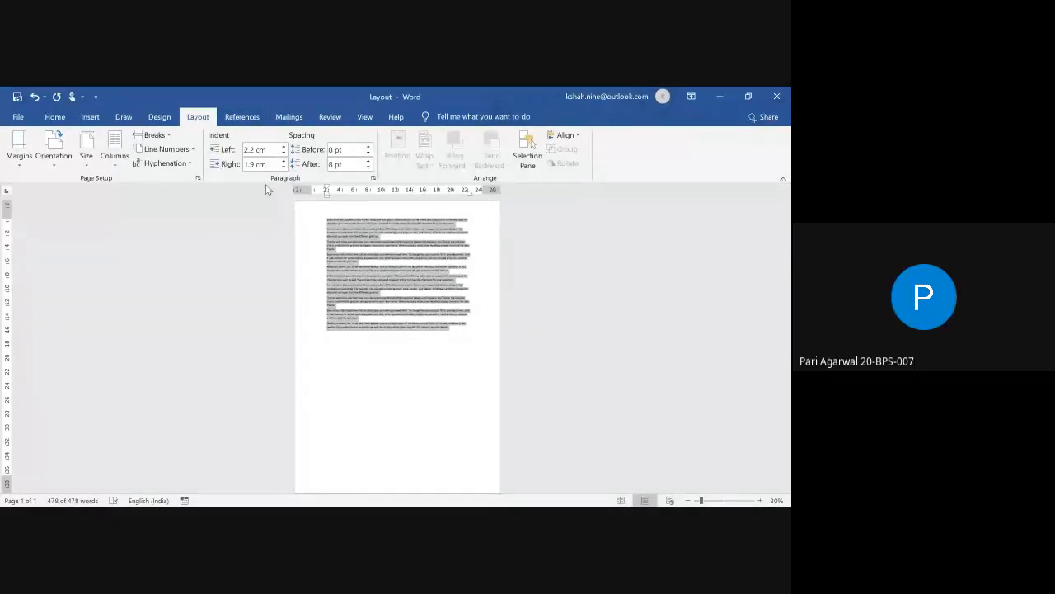
# Step: Set 6 pt of spacing before every paragraph
pyautogui.click(368, 146)
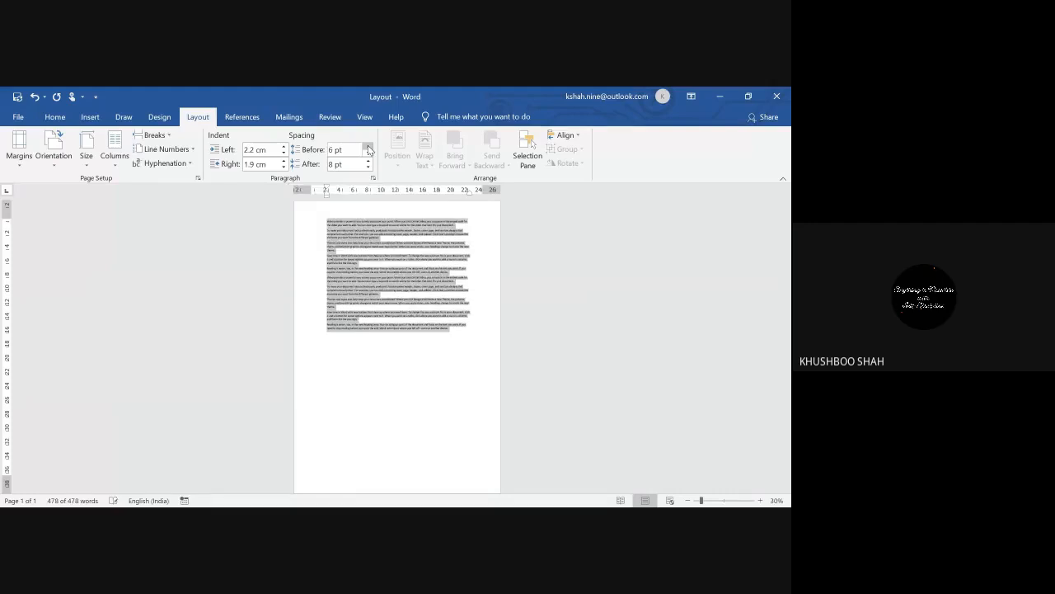
pyautogui.click(368, 146)
pyautogui.click(368, 146)
pyautogui.click(368, 146)
pyautogui.click(367, 146)
pyautogui.click(367, 146)
pyautogui.click(367, 146)
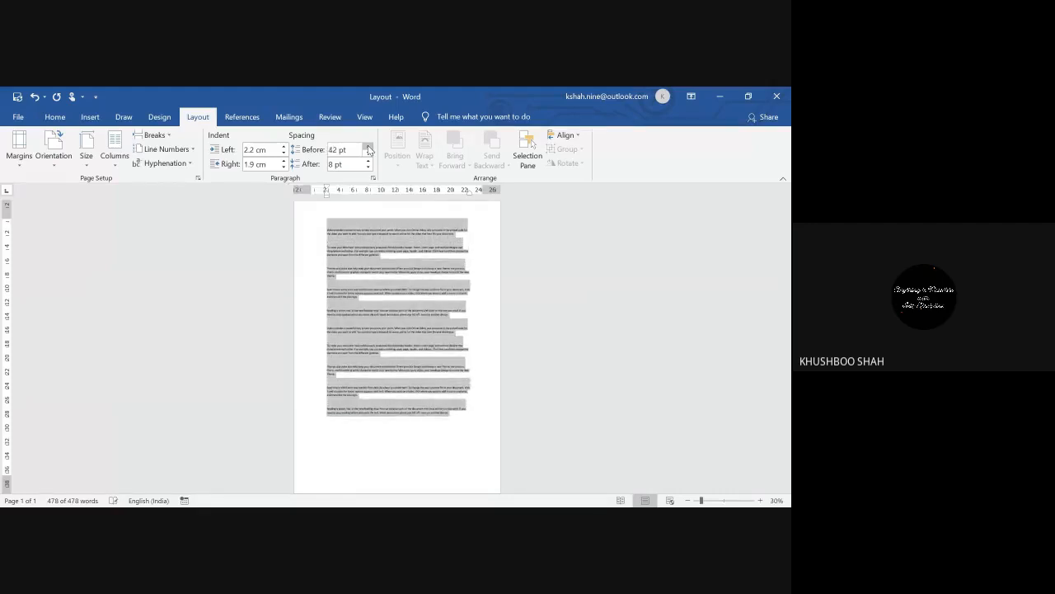
pyautogui.click(368, 146)
pyautogui.click(367, 146)
pyautogui.click(368, 146)
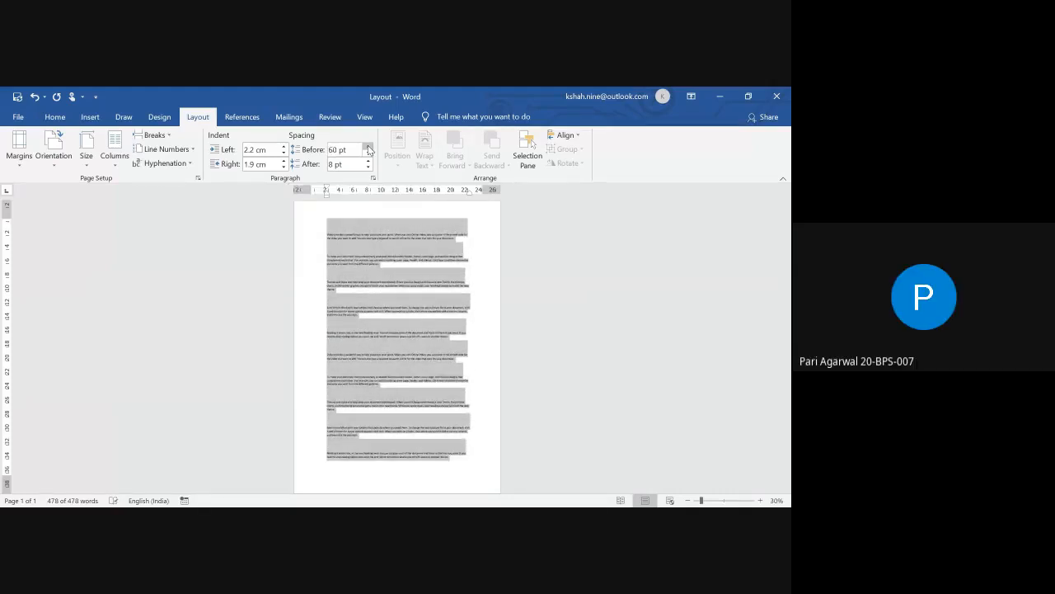
pyautogui.click(367, 154)
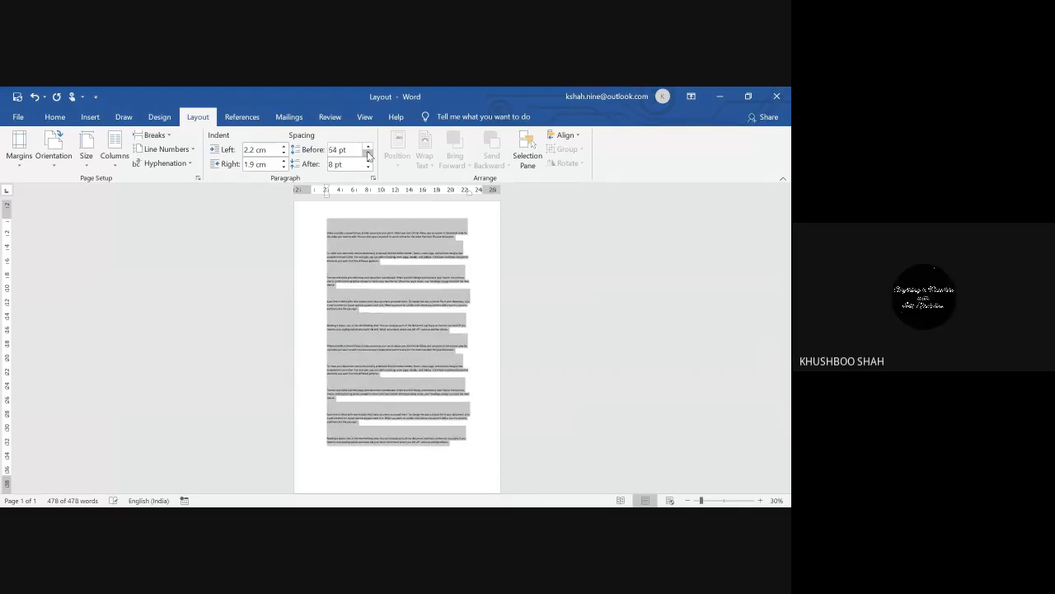
pyautogui.click(367, 154)
pyautogui.click(368, 154)
pyautogui.click(368, 153)
pyautogui.click(367, 153)
pyautogui.click(368, 154)
pyautogui.click(368, 154)
pyautogui.click(368, 154)
pyautogui.click(368, 153)
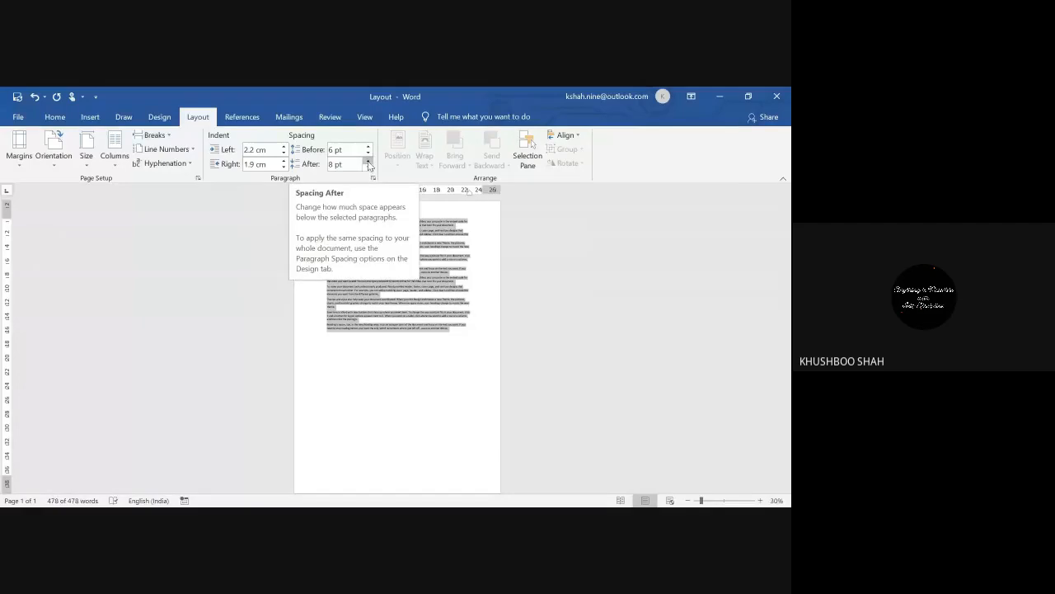
# Step: Set 42 pt of spacing after every paragraph and deselect to view it
pyautogui.click(368, 161)
pyautogui.click(368, 161)
pyautogui.click(368, 161)
pyautogui.click(368, 162)
pyautogui.click(368, 162)
pyautogui.click(367, 161)
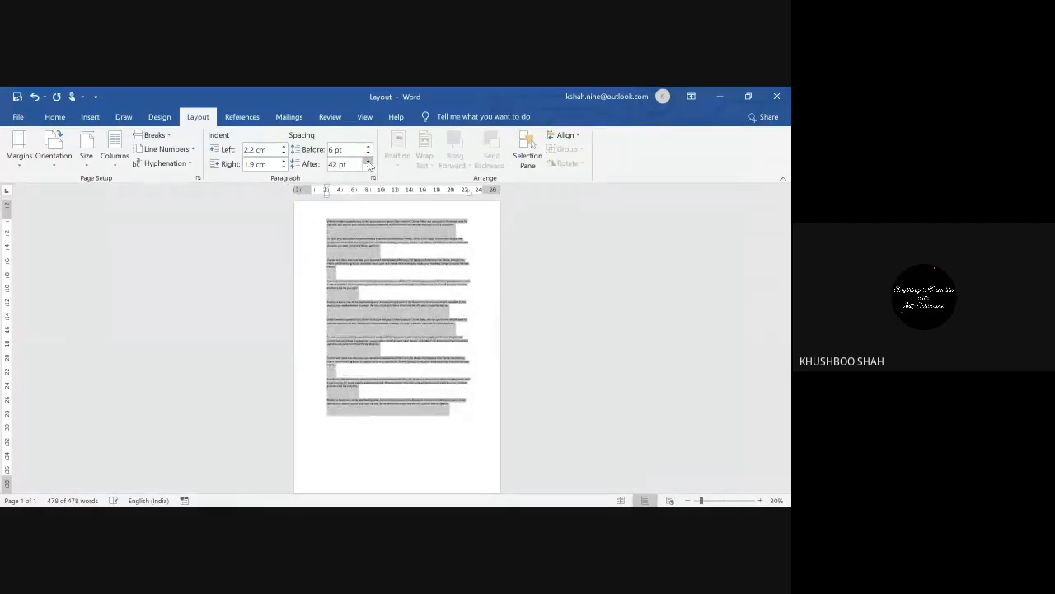
pyautogui.click(367, 162)
pyautogui.click(368, 162)
pyautogui.click(368, 162)
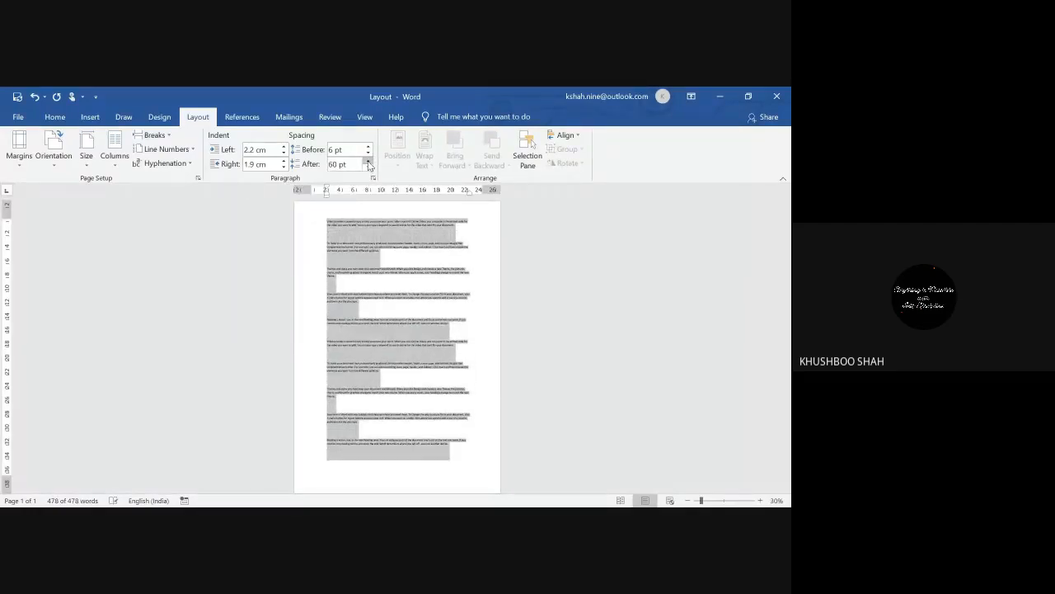
pyautogui.click(368, 162)
pyautogui.click(367, 167)
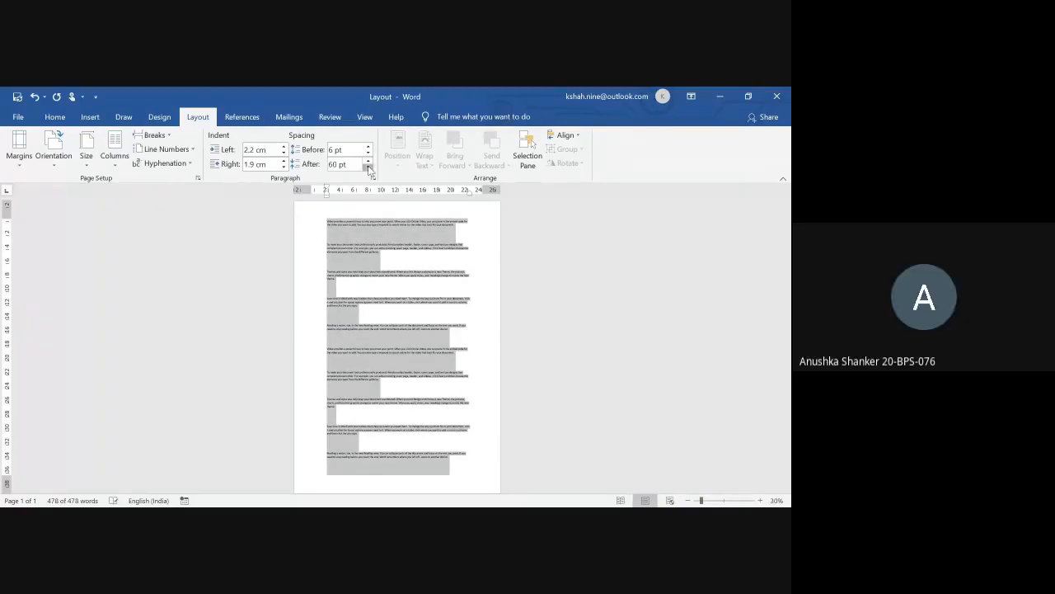
pyautogui.click(368, 168)
pyautogui.click(368, 167)
pyautogui.click(368, 167)
pyautogui.click(368, 168)
pyautogui.click(367, 168)
pyautogui.click(368, 167)
pyautogui.click(368, 168)
pyautogui.click(367, 167)
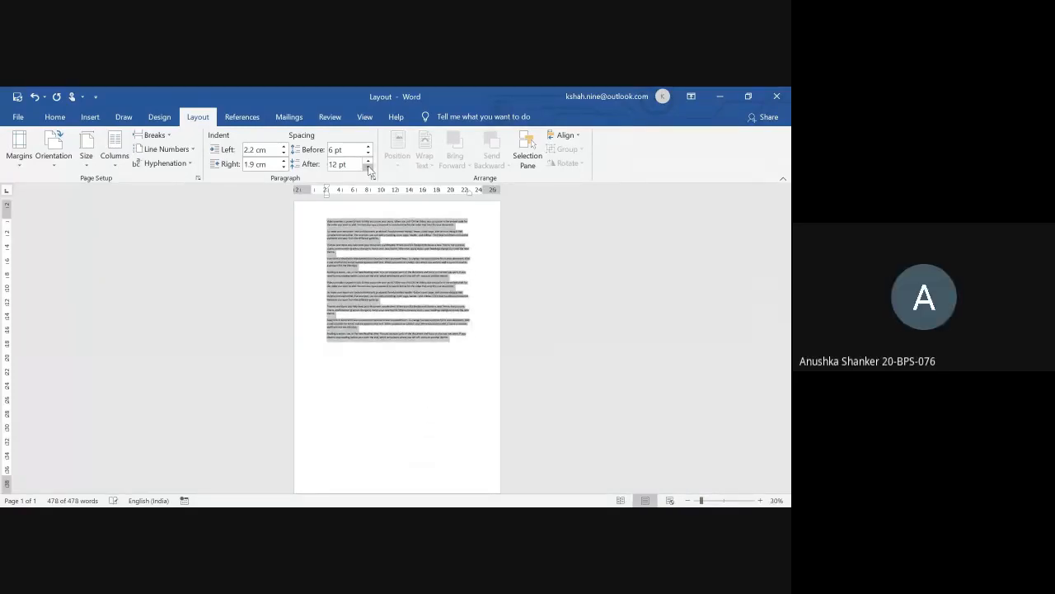
pyautogui.click(367, 162)
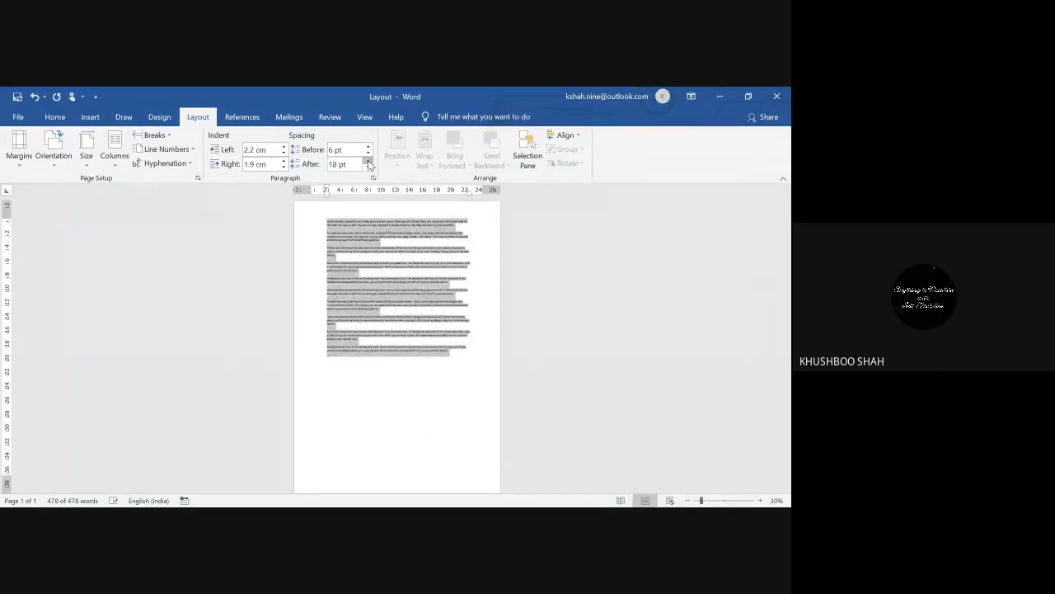
pyautogui.click(368, 161)
pyautogui.click(367, 161)
pyautogui.click(367, 162)
pyautogui.click(368, 161)
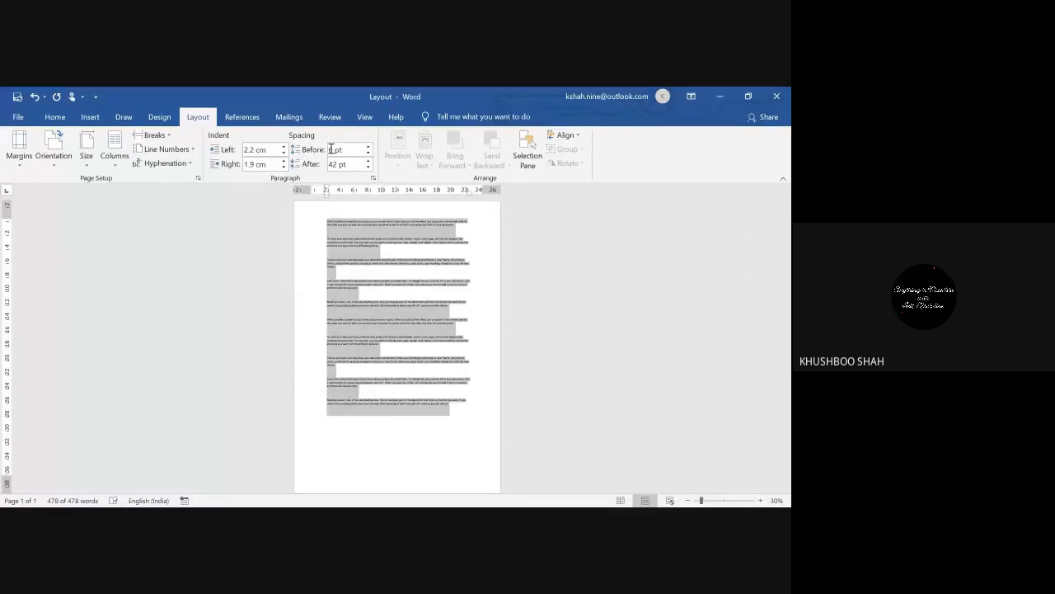
pyautogui.click(452, 235)
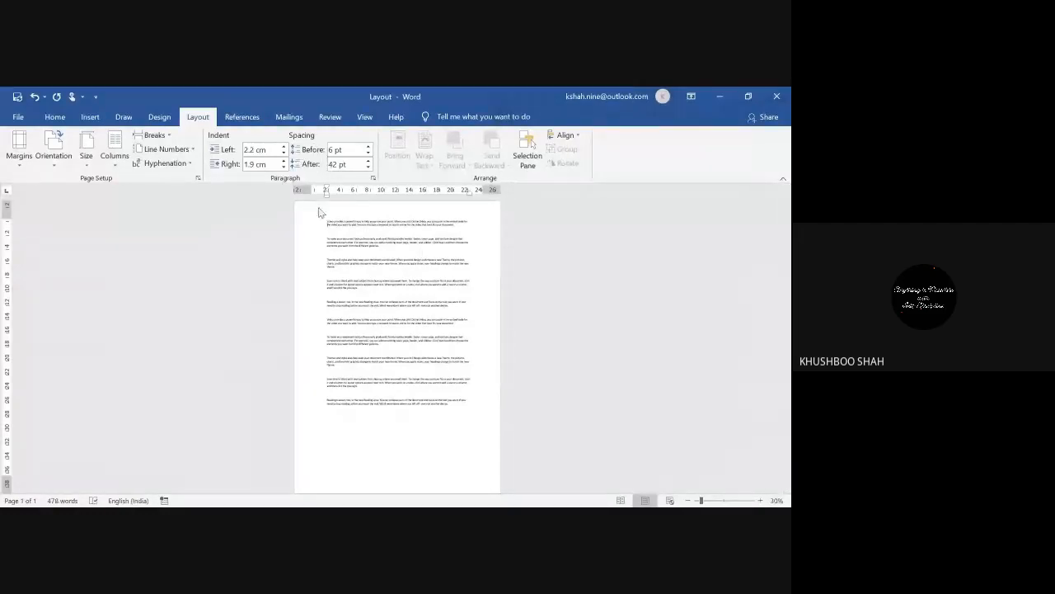
# Step: Look over the Align options and the Design tab without changing anything
pyautogui.click(580, 138)
pyautogui.click(402, 280)
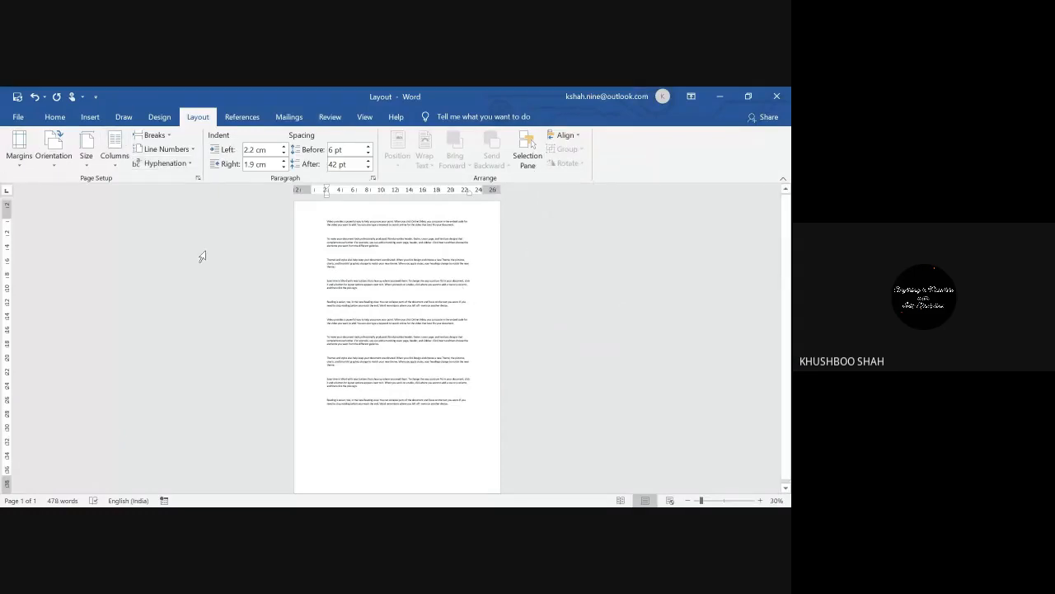
pyautogui.click(158, 117)
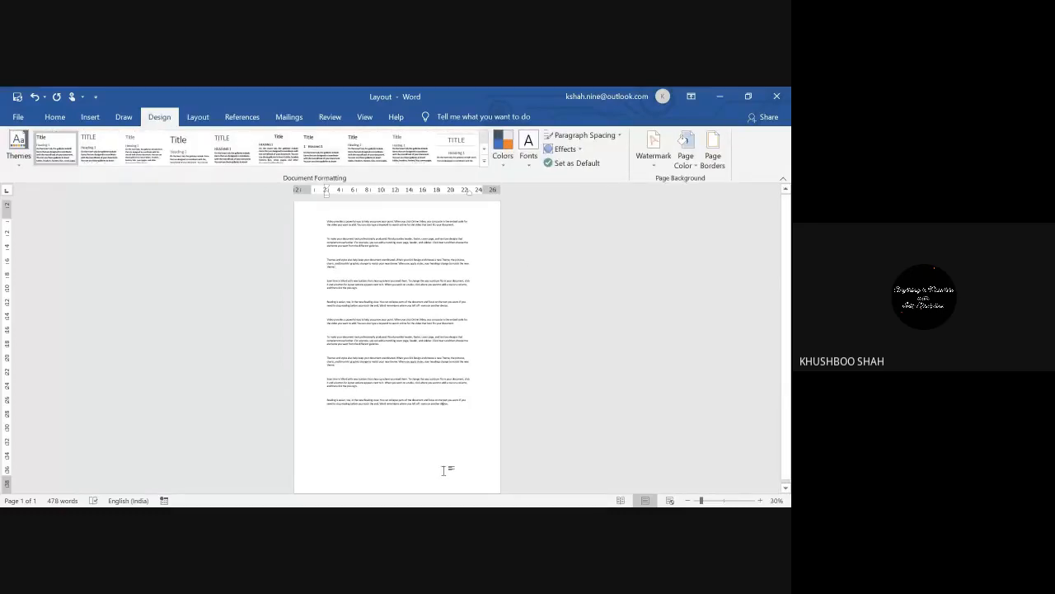
# Step: Delete all the sample text and zoom in on the empty page
pyautogui.hotkey('ctrl', 'a')
pyautogui.press('Delete')
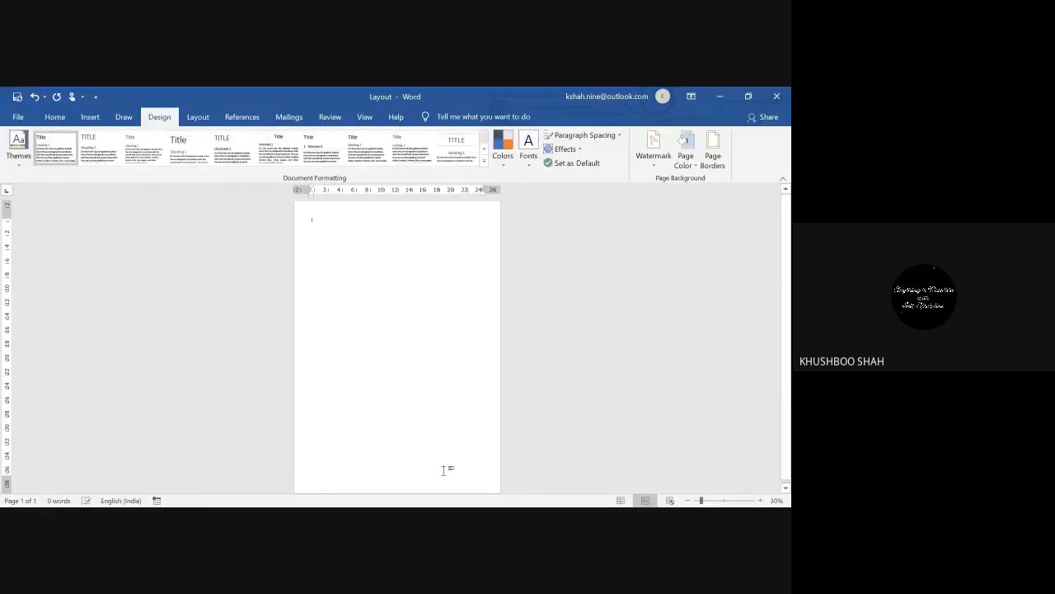
pyautogui.click(760, 500)
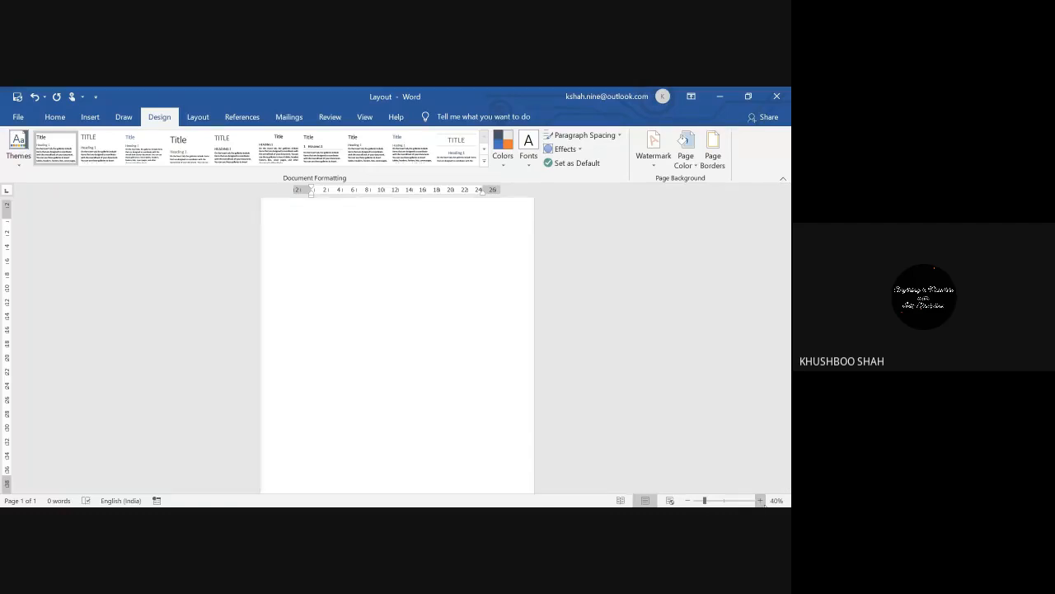
pyautogui.click(760, 501)
pyautogui.click(760, 500)
pyautogui.click(760, 500)
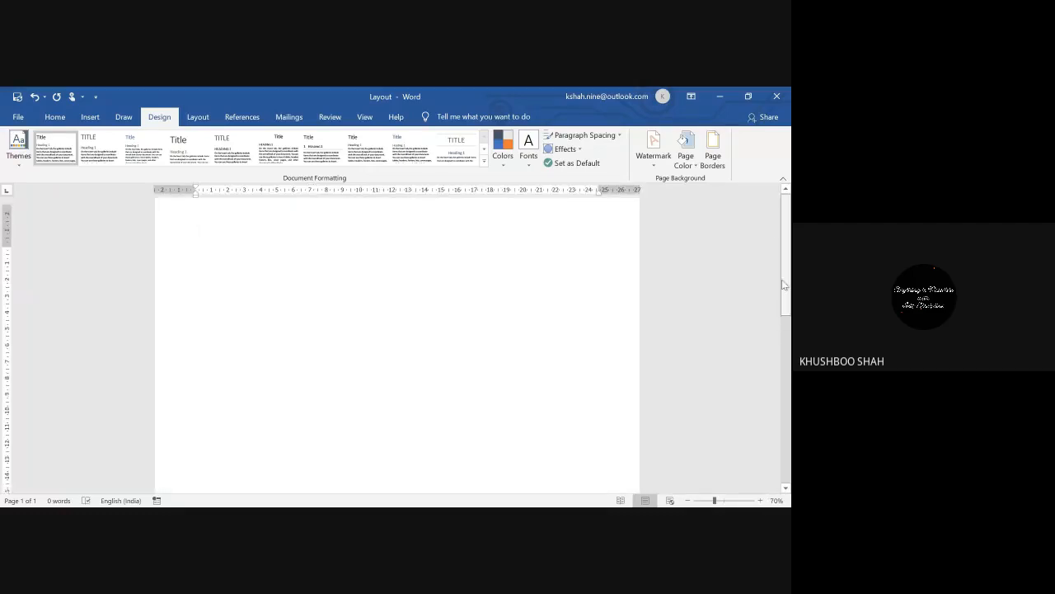
pyautogui.click(124, 117)
pyautogui.click(90, 118)
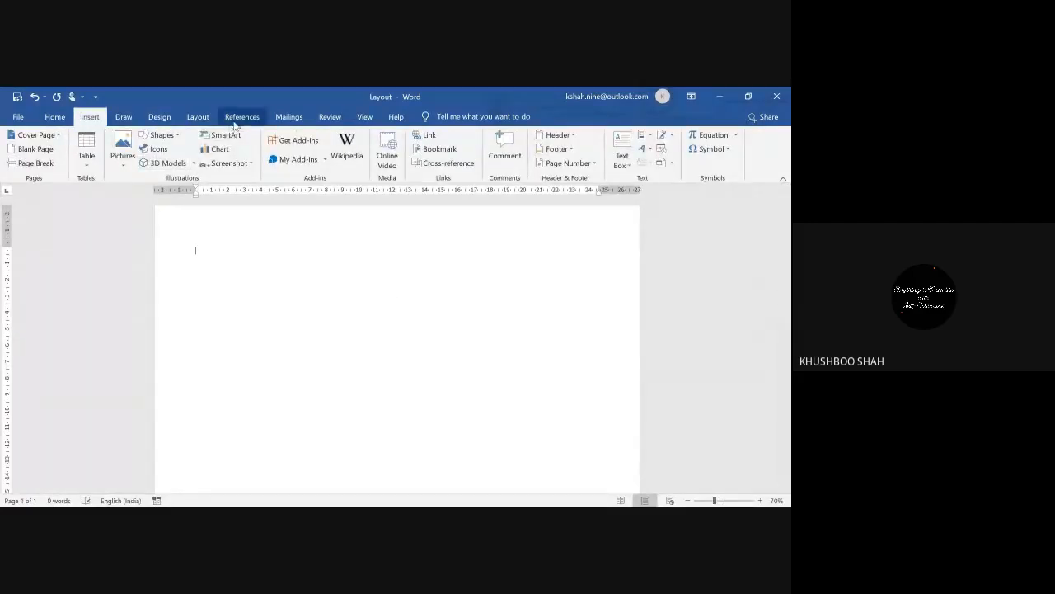
# Step: Browse the SmartArt gallery's Process, Cycle and Hierarchy categories
pyautogui.click(224, 136)
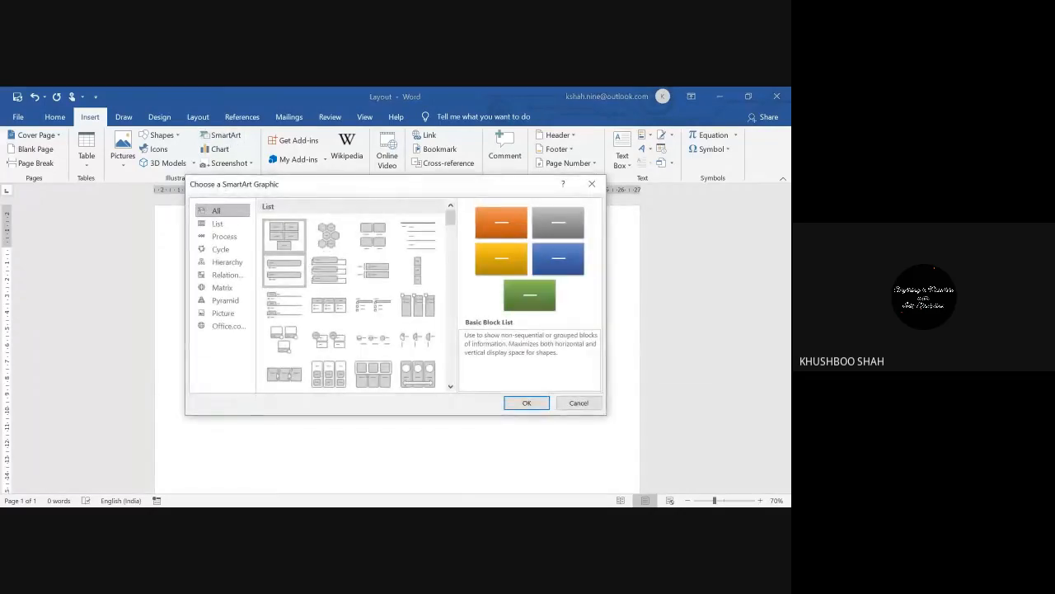
pyautogui.scroll(-8, 416, 263)
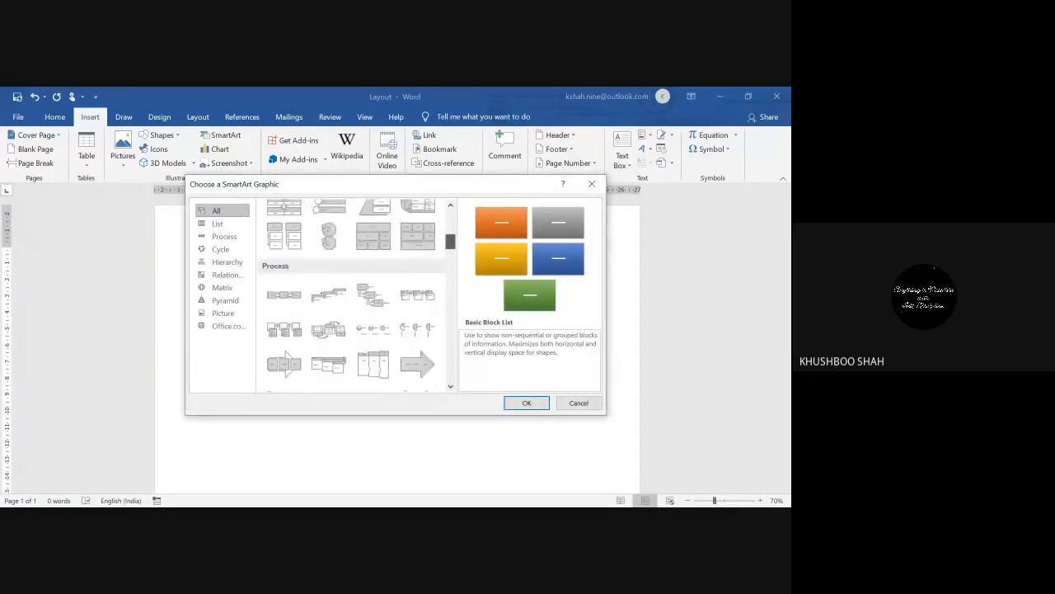
pyautogui.scroll(-10, 356, 295)
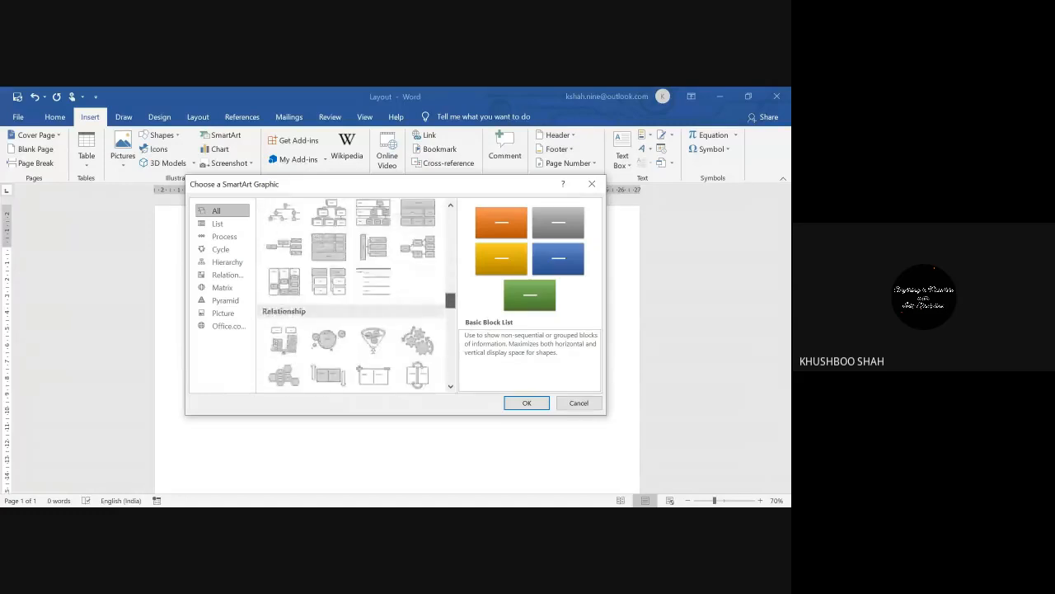
pyautogui.scroll(9, 356, 295)
pyautogui.scroll(8, 357, 295)
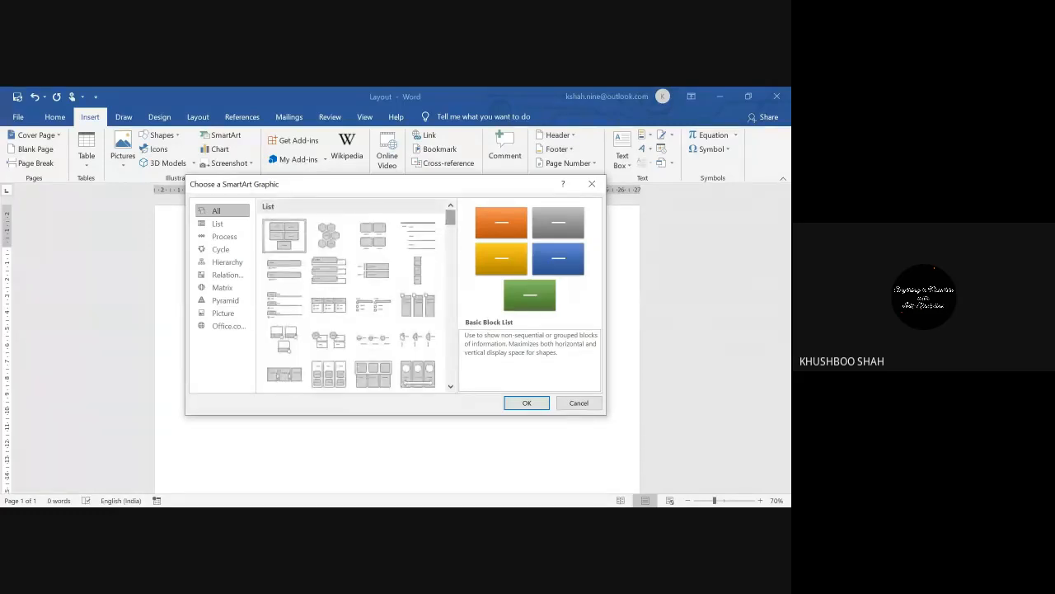
pyautogui.scroll(-1, 356, 295)
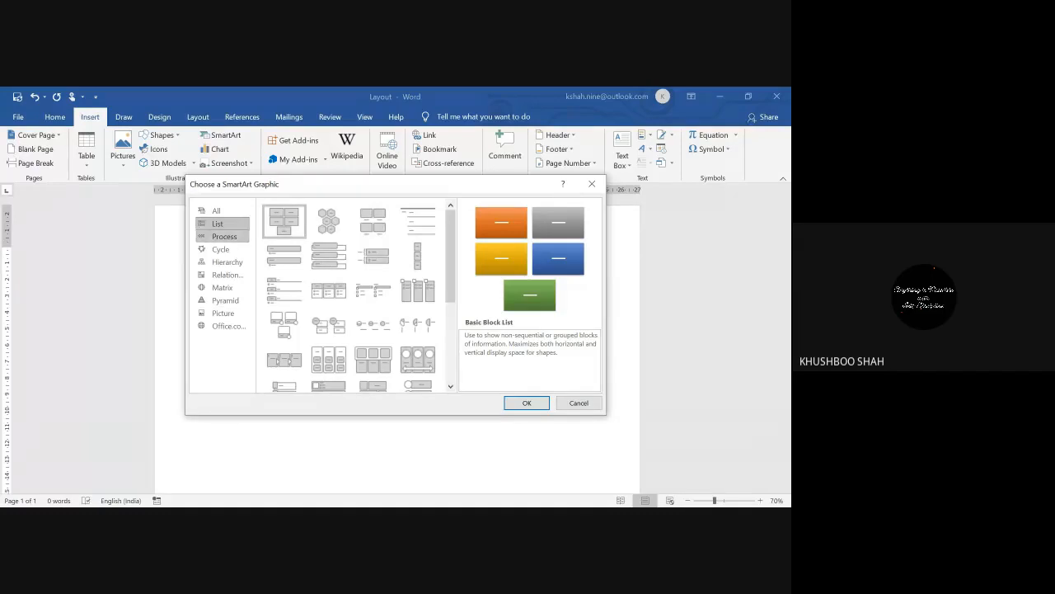
pyautogui.click(224, 236)
pyautogui.click(221, 249)
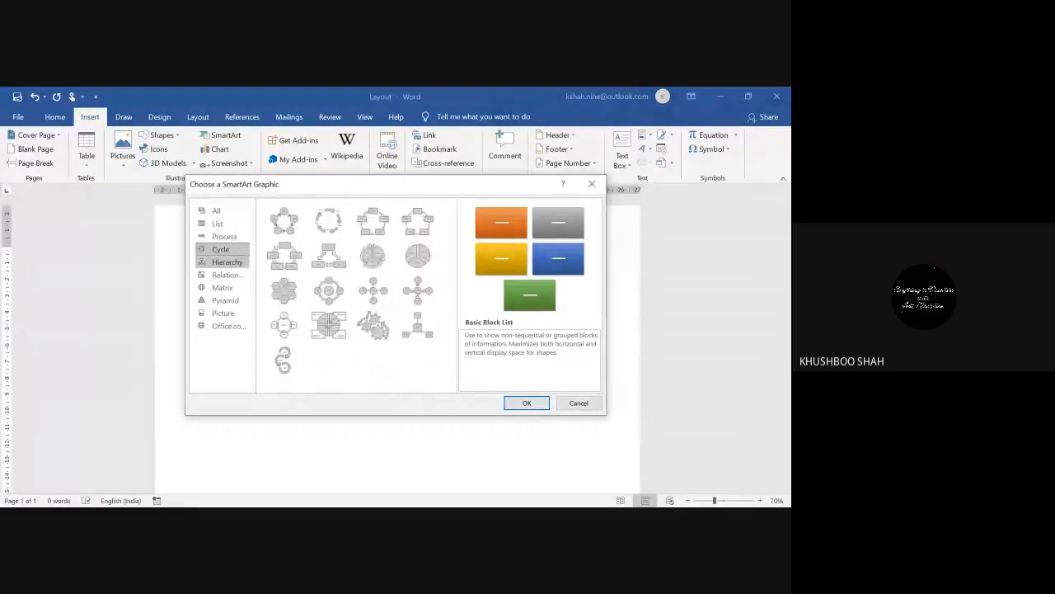
pyautogui.click(227, 261)
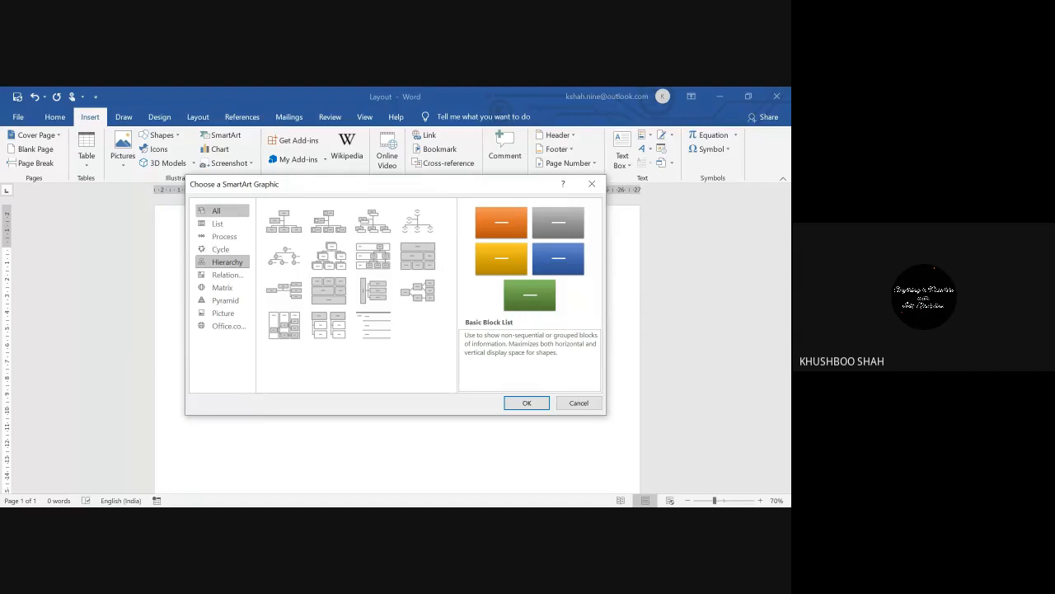
# Step: Insert the Organization Chart layout from the Hierarchy category
pyautogui.click(219, 223)
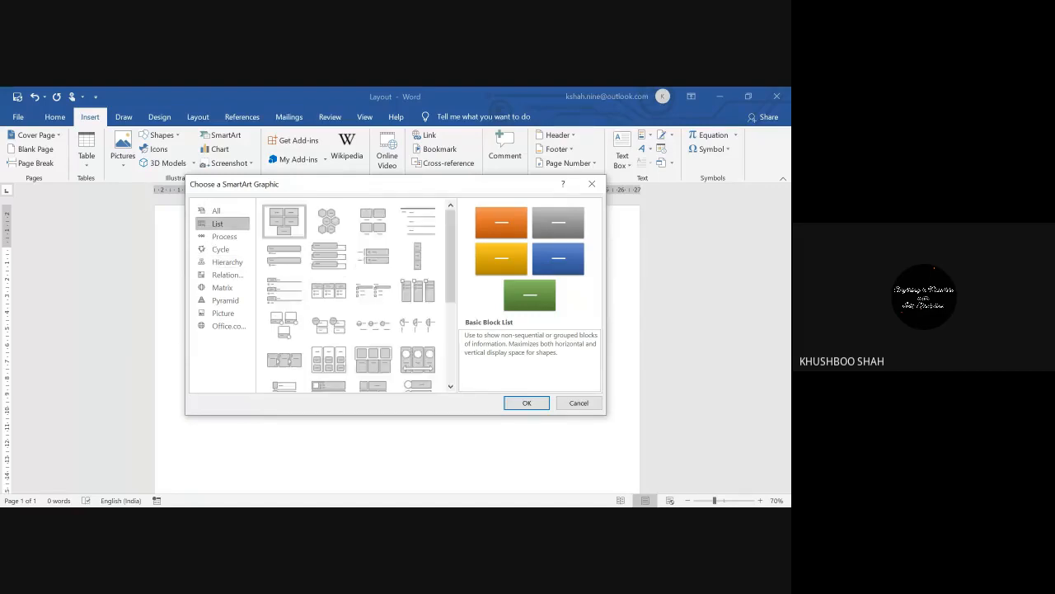
pyautogui.click(222, 236)
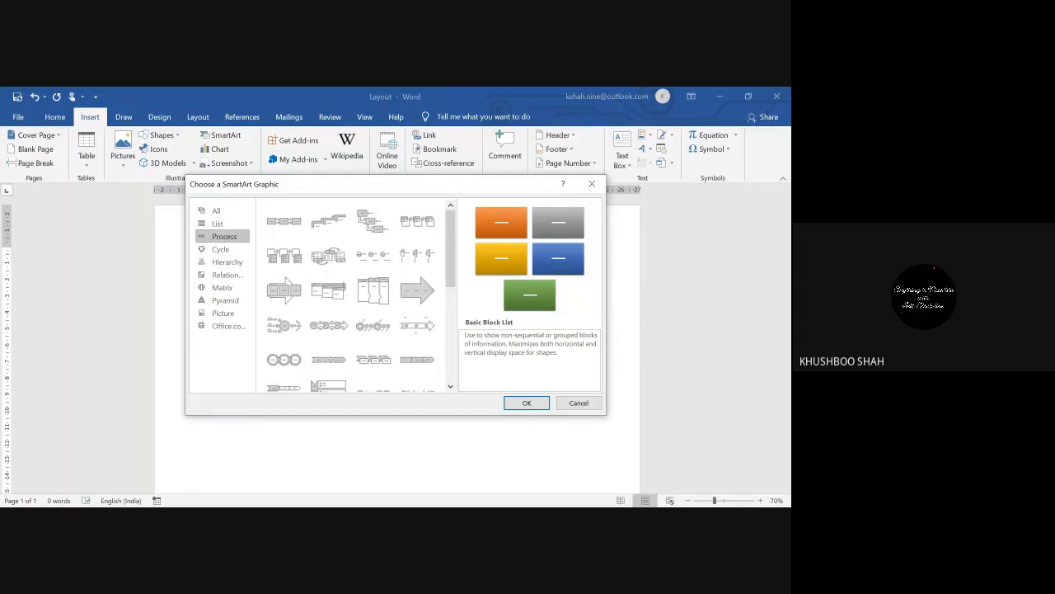
pyautogui.click(221, 249)
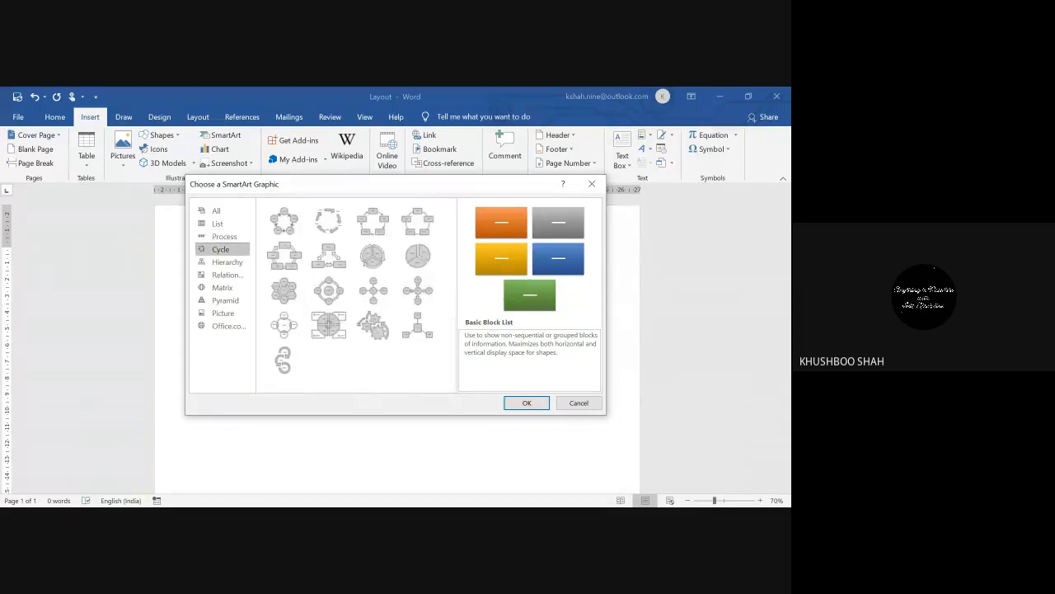
pyautogui.click(225, 261)
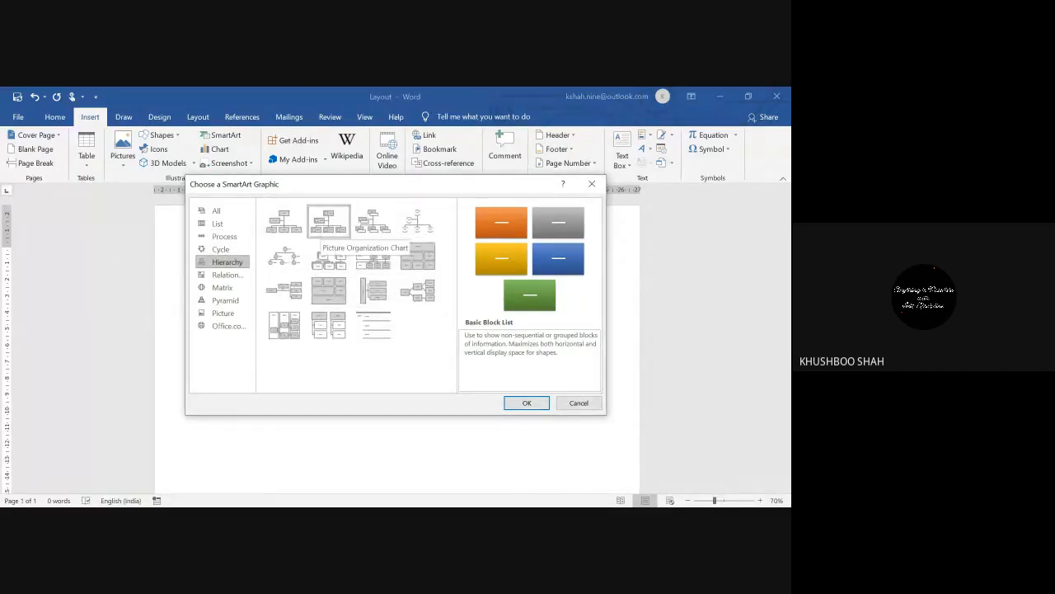
pyautogui.click(328, 223)
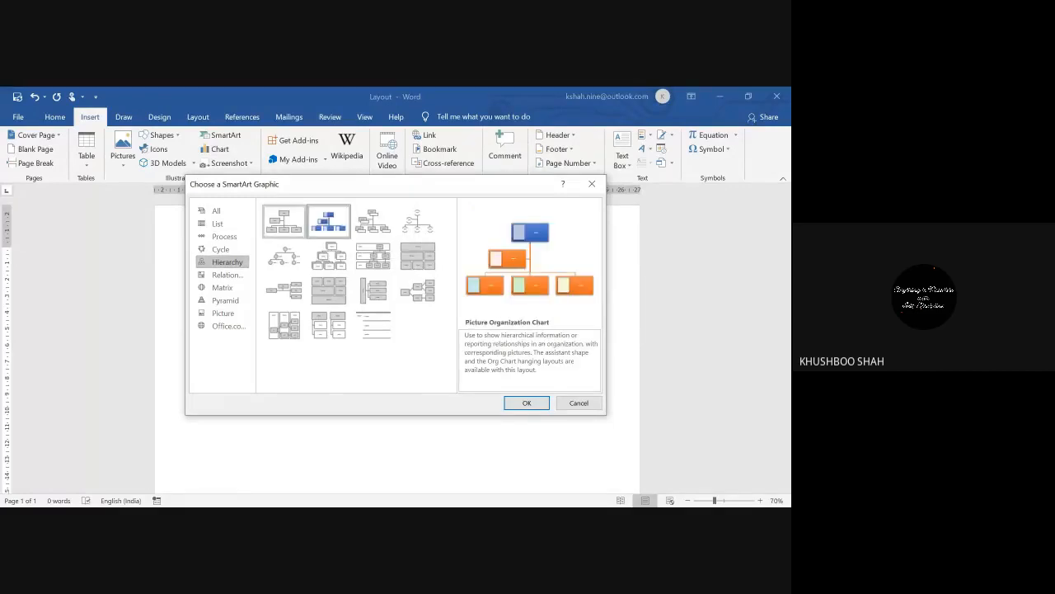
pyautogui.click(283, 221)
pyautogui.click(526, 403)
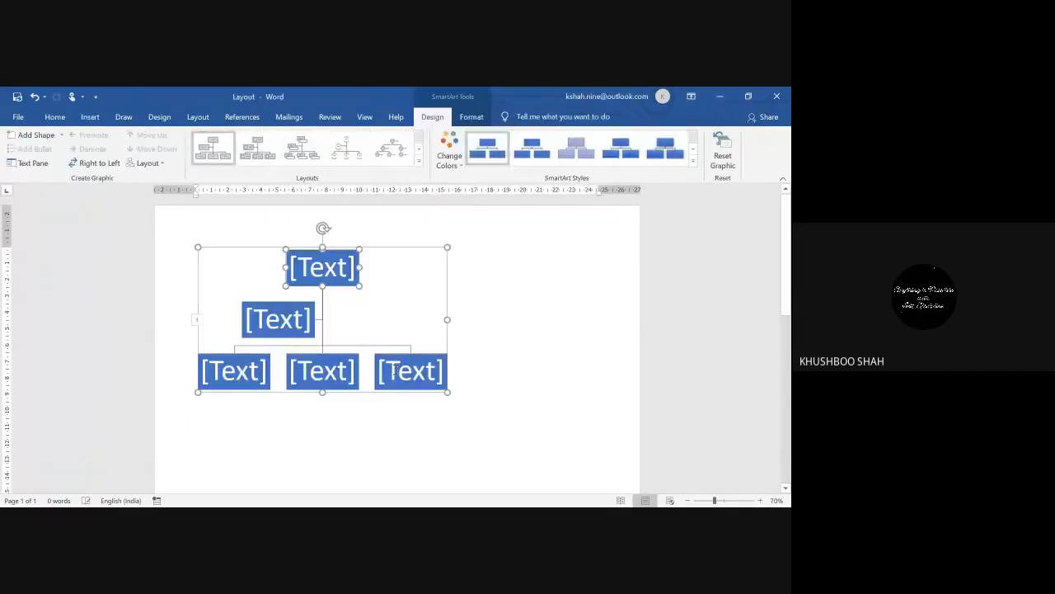
# Step: Replace the [Text] placeholders with A at the top, B below it, and C, D along the bottom
pyautogui.click(327, 271)
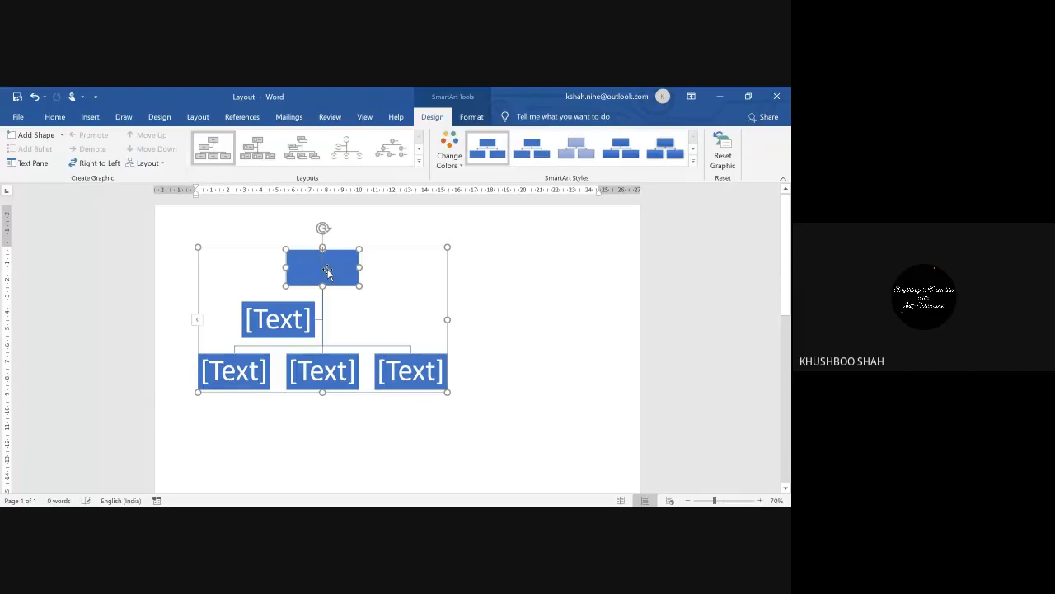
pyautogui.write('A')
pyautogui.click(295, 319)
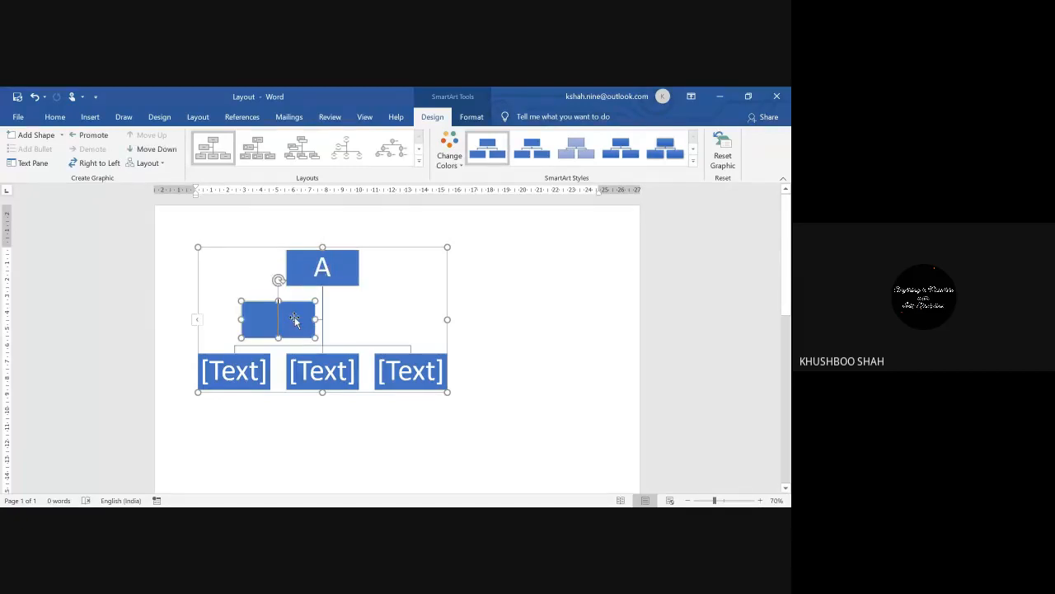
pyautogui.write('B')
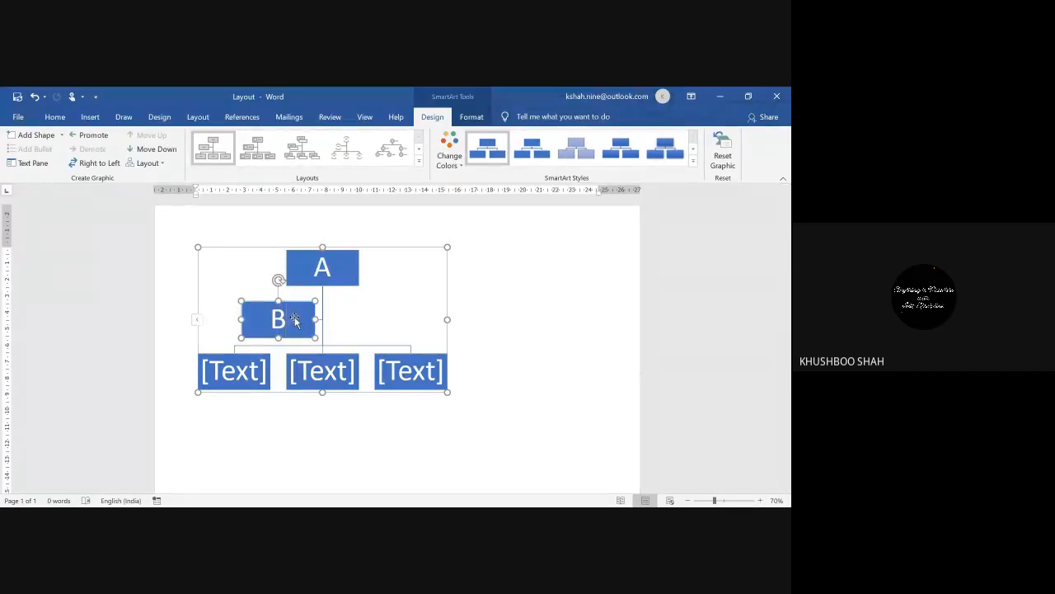
pyautogui.click(251, 370)
pyautogui.write('C')
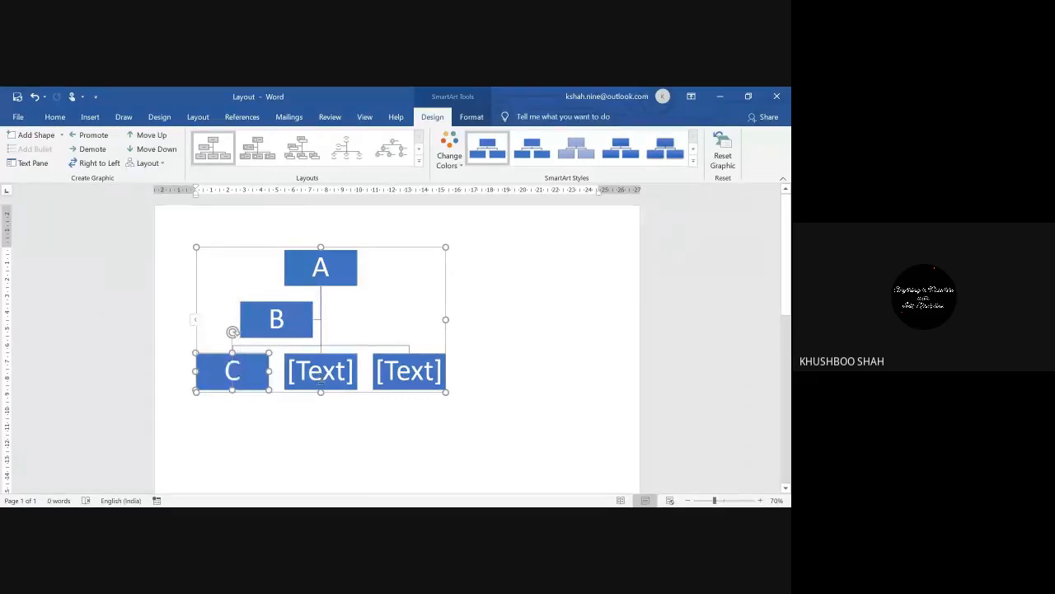
pyautogui.click(322, 370)
pyautogui.write('D')
pyautogui.click(404, 373)
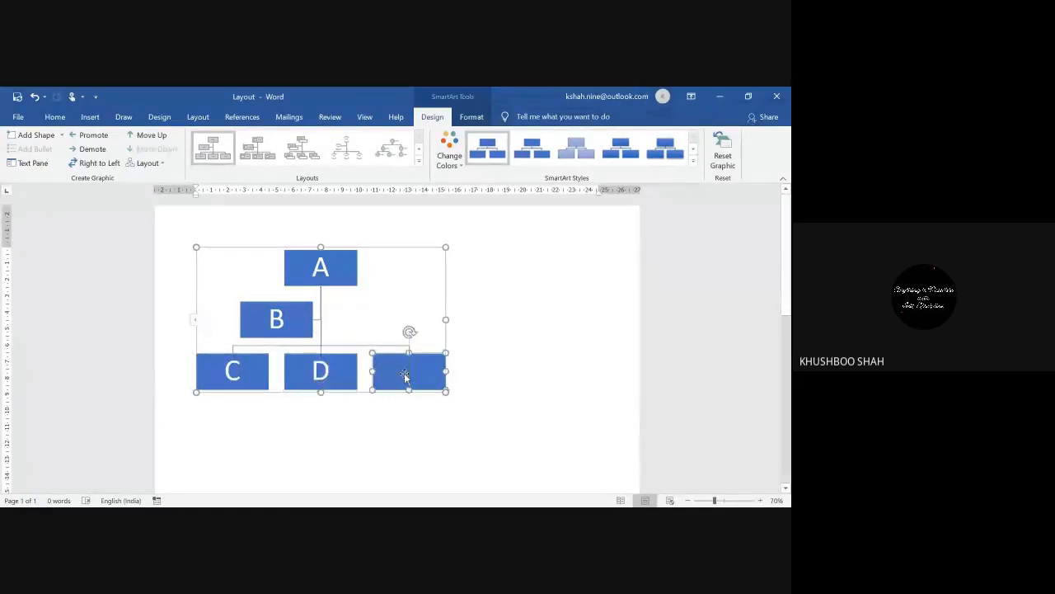
# Step: Label the last box E, then apply a Colorful yellow-green scheme and a shaded SmartArt style
pyautogui.write('E')
pyautogui.click(407, 434)
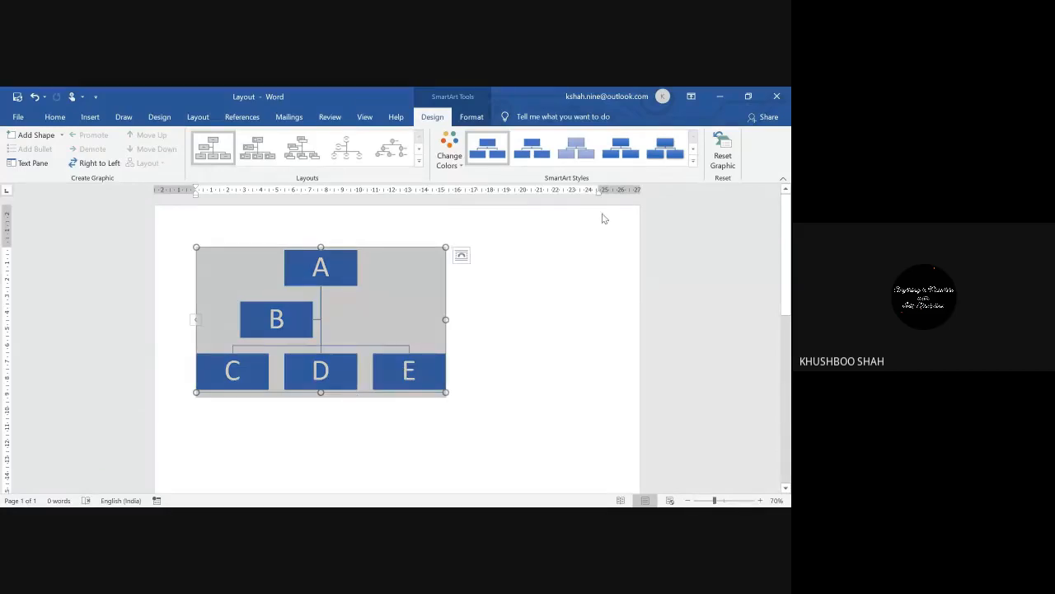
pyautogui.click(449, 152)
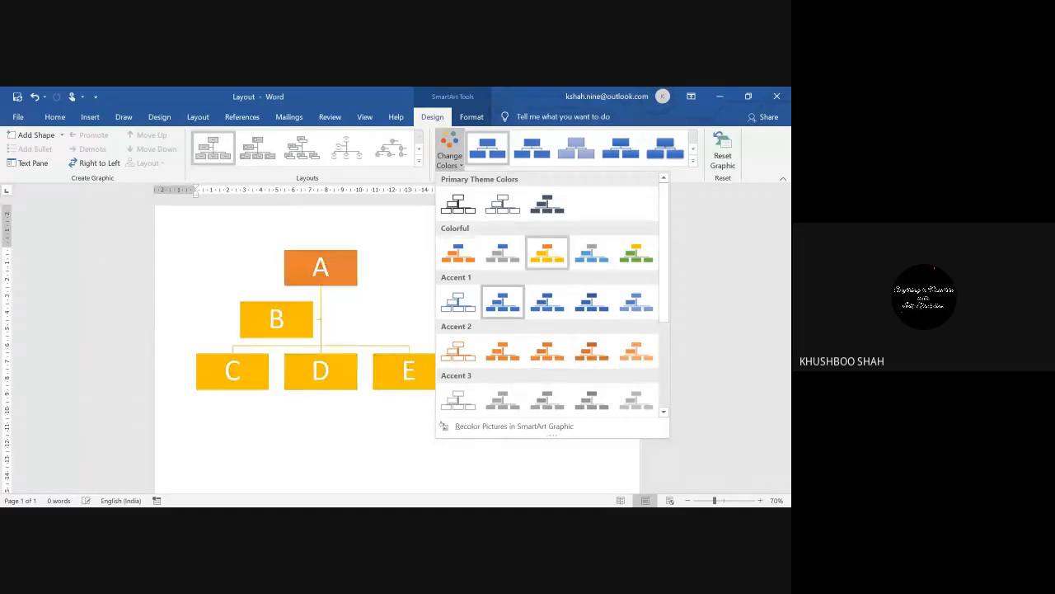
pyautogui.click(635, 253)
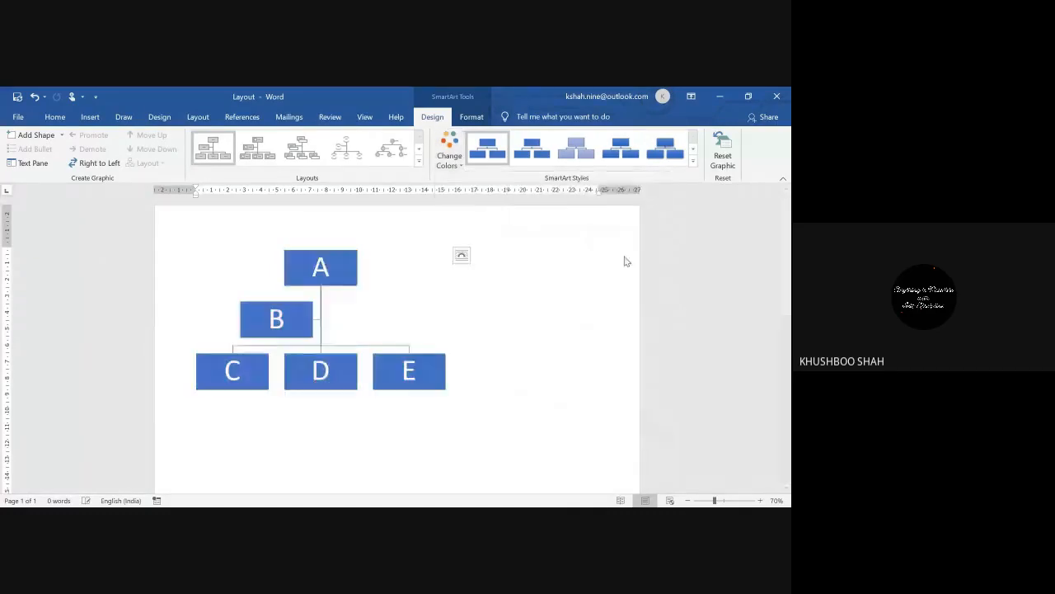
pyautogui.click(693, 162)
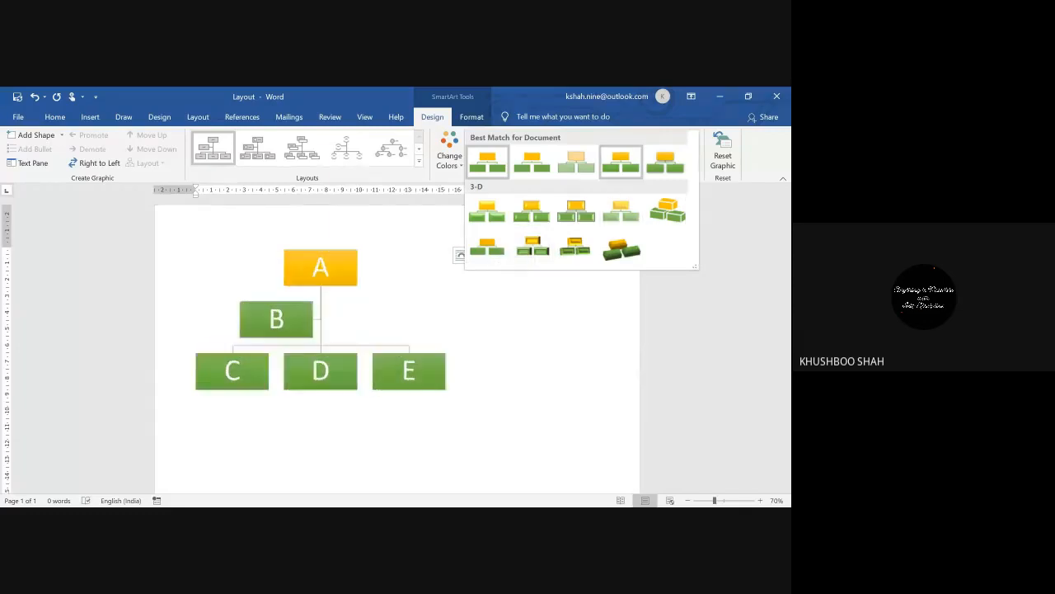
pyautogui.click(620, 163)
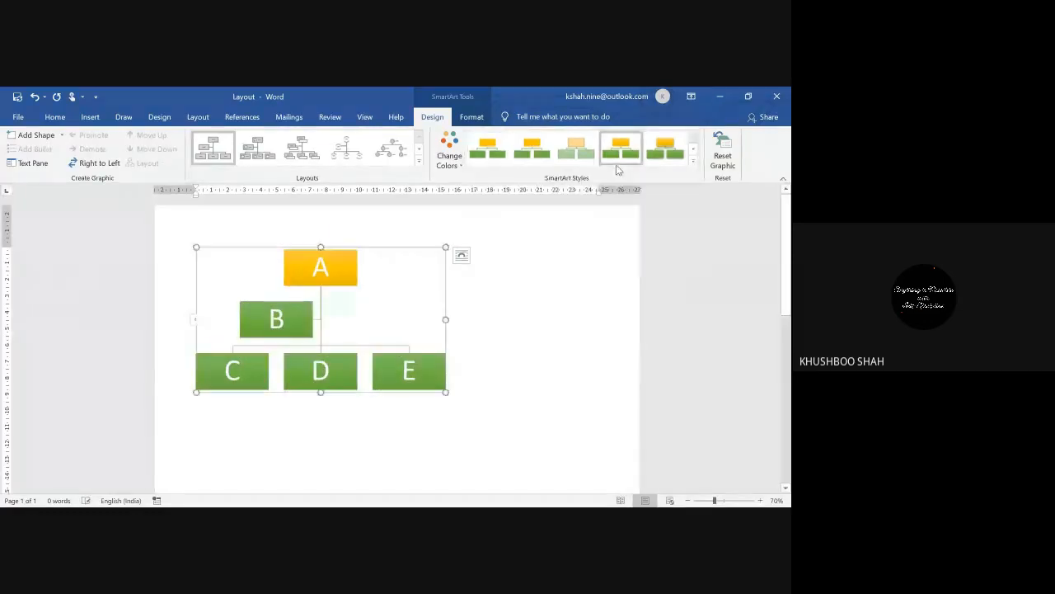
# Step: Add a new shape beside box A from its Add Shape menu
pyautogui.click(354, 283)
pyautogui.rightClick(355, 283)
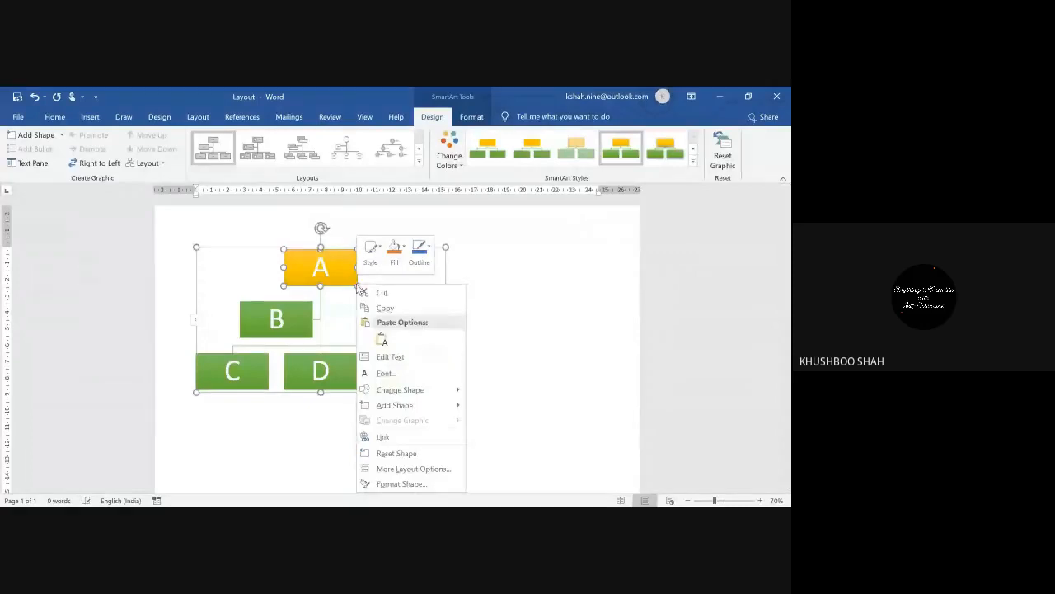
pyautogui.click(525, 302)
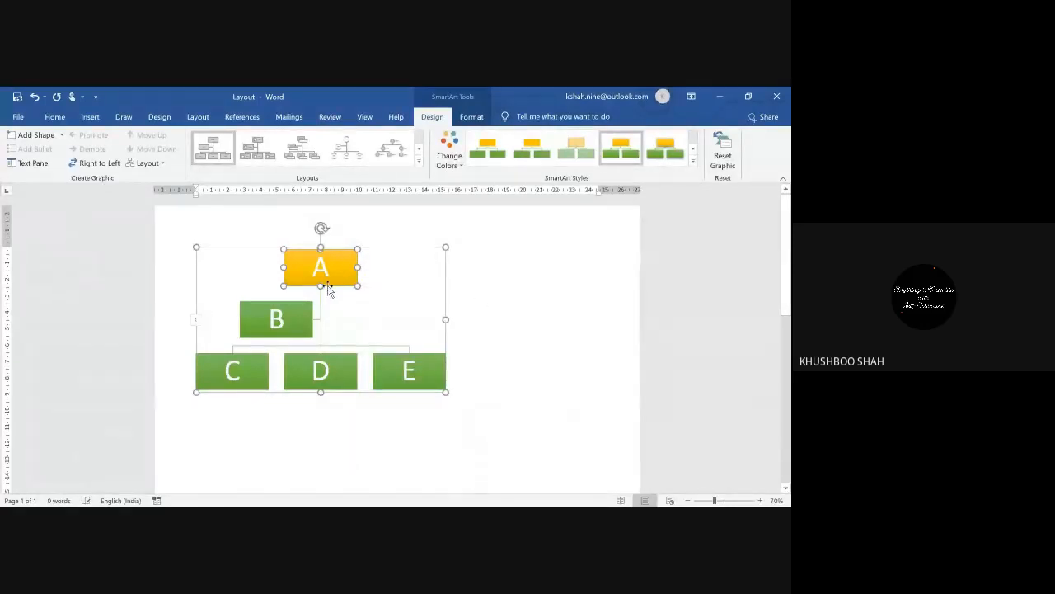
pyautogui.rightClick(327, 288)
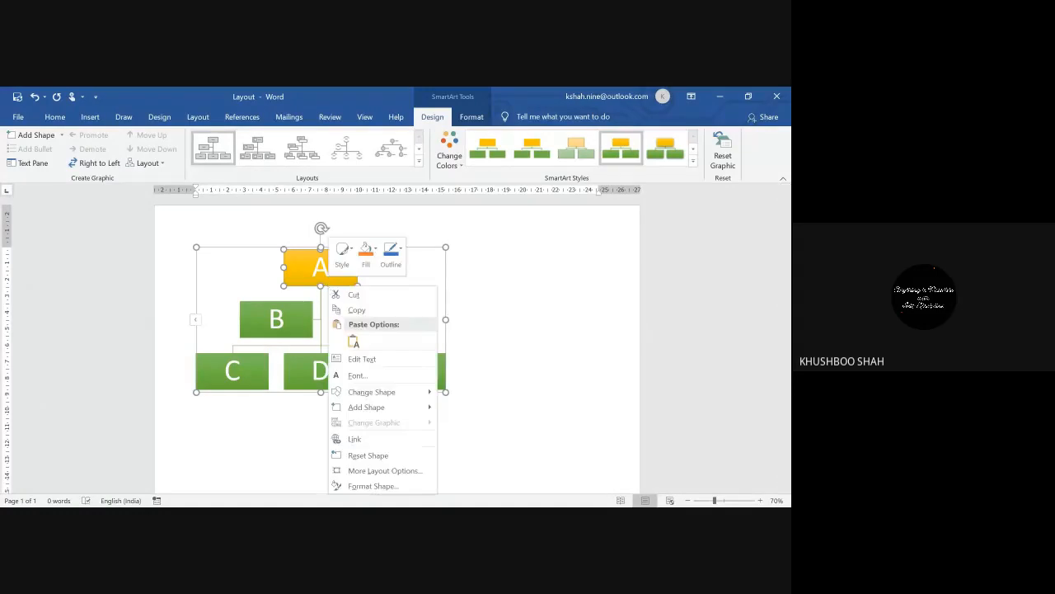
pyautogui.moveTo(367, 408)
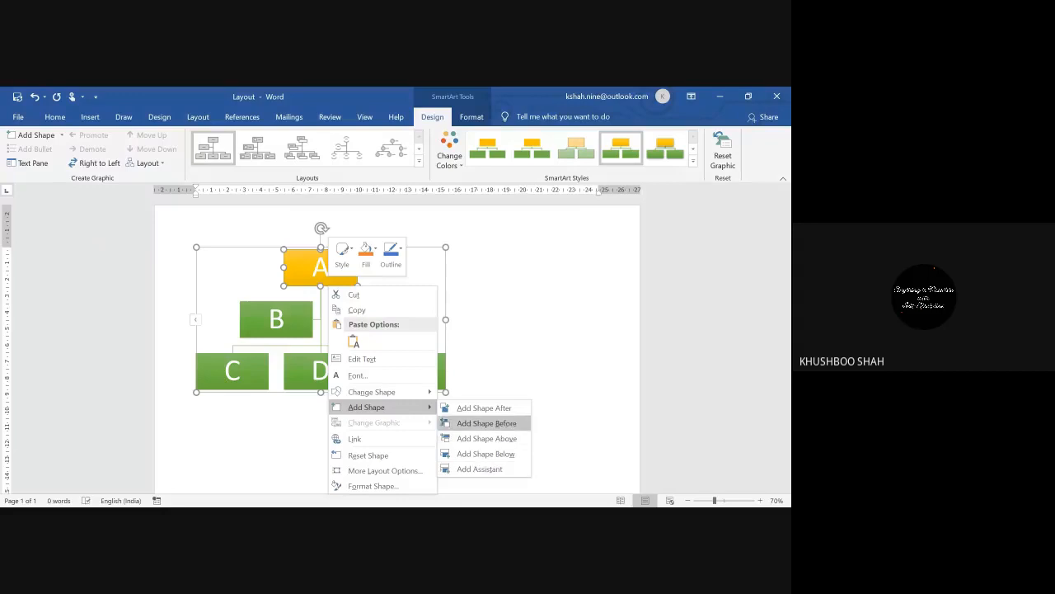
pyautogui.click(484, 407)
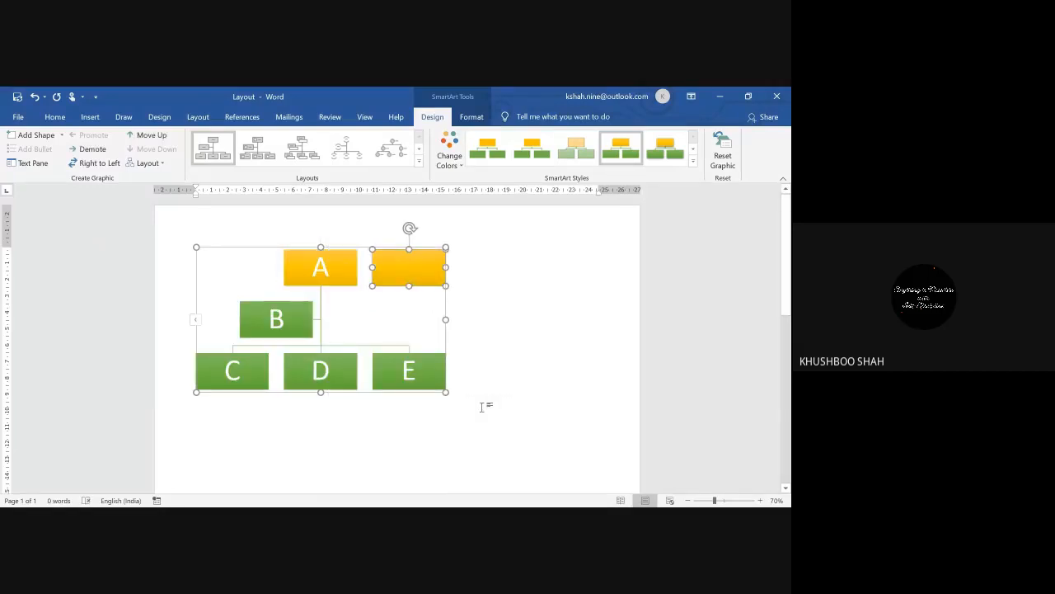
# Step: Add one more shape before box A and another above it
pyautogui.click(326, 282)
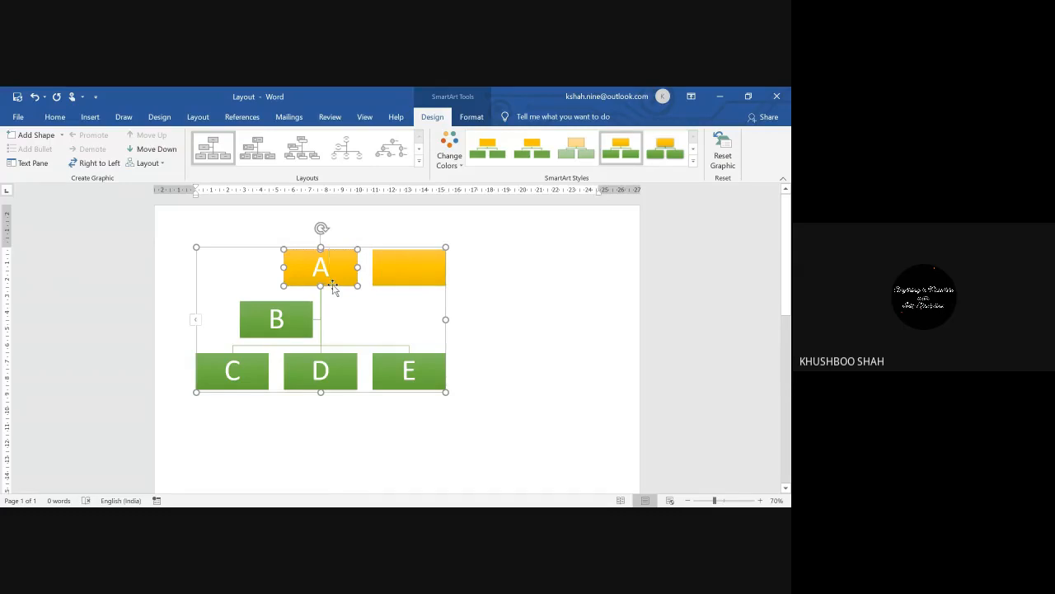
pyautogui.rightClick(332, 286)
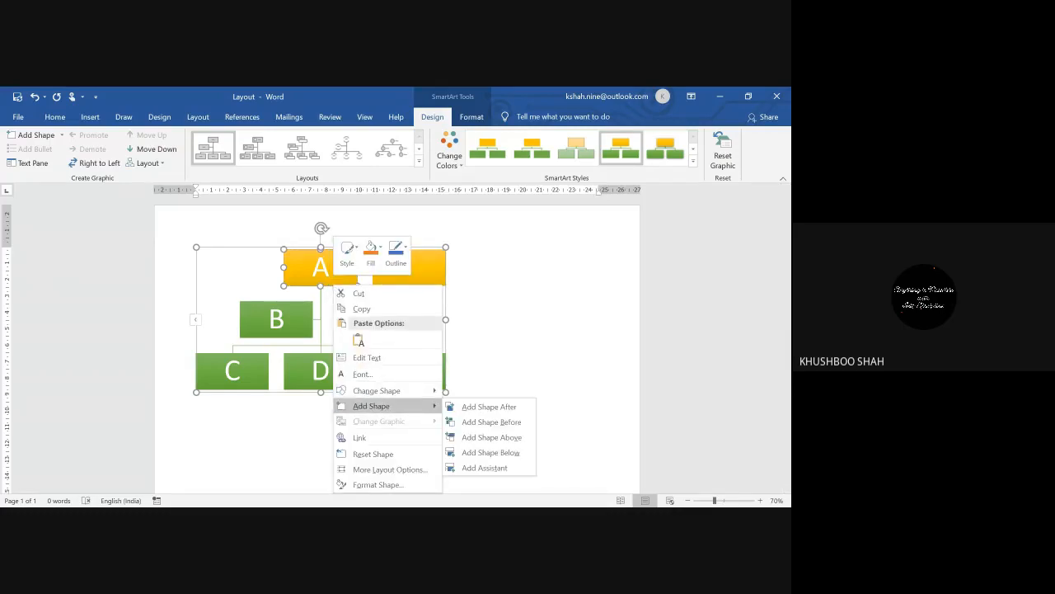
pyautogui.click(466, 421)
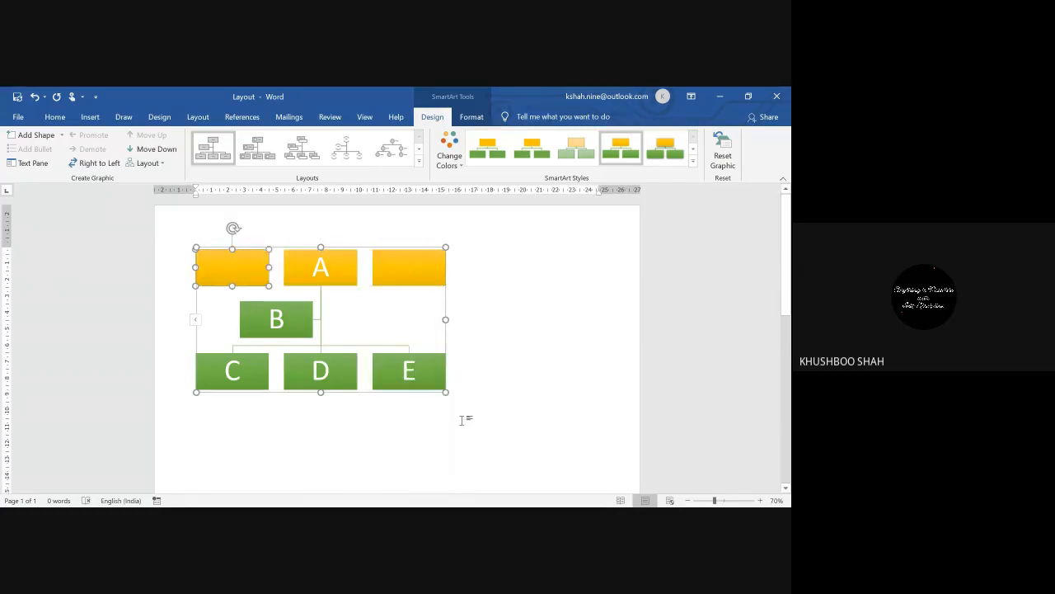
pyautogui.click(348, 285)
pyautogui.rightClick(348, 285)
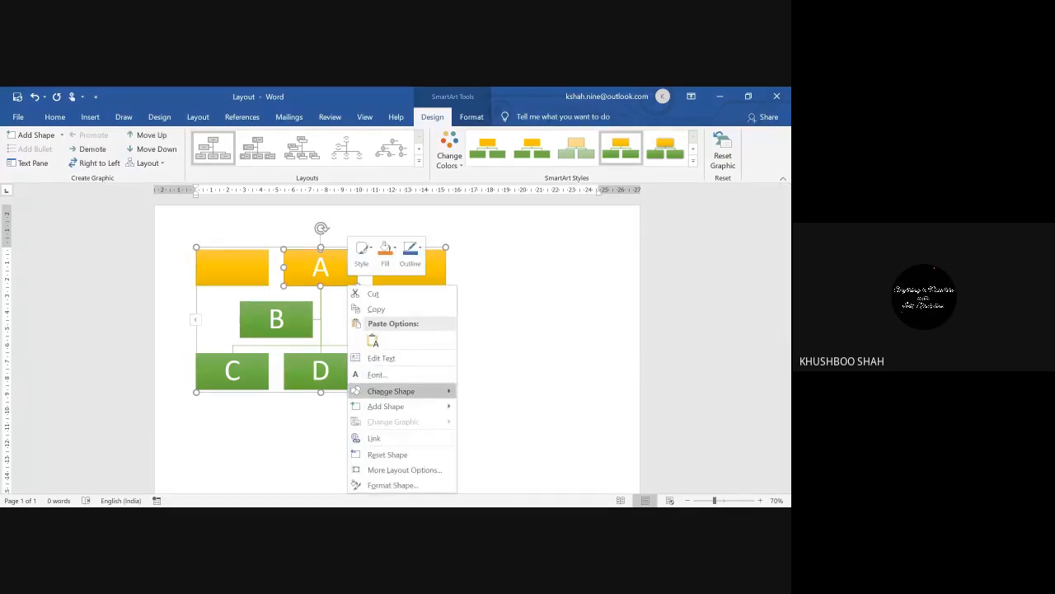
pyautogui.moveTo(388, 406)
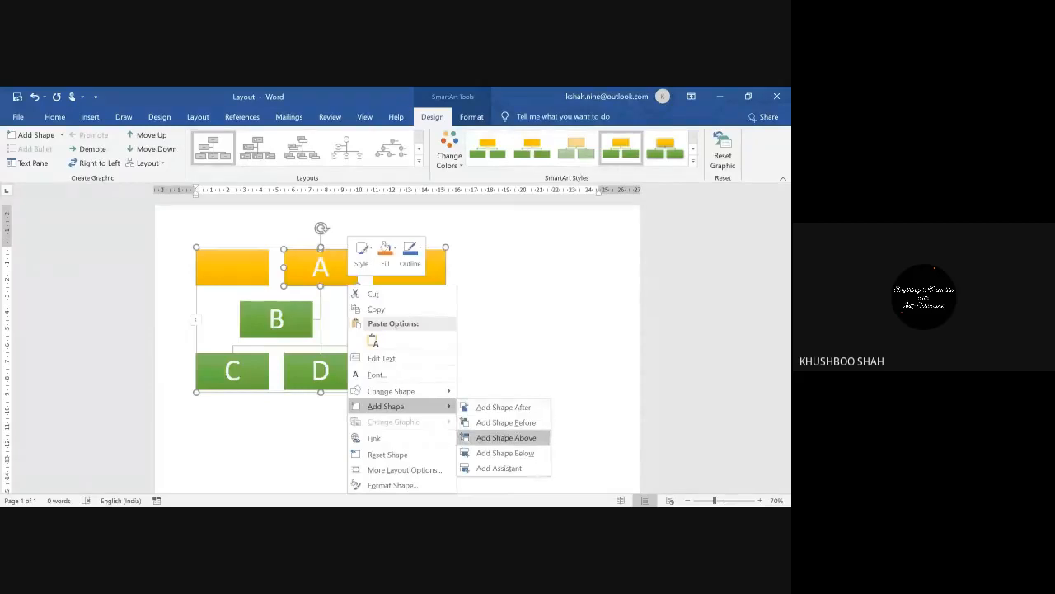
pyautogui.click(499, 436)
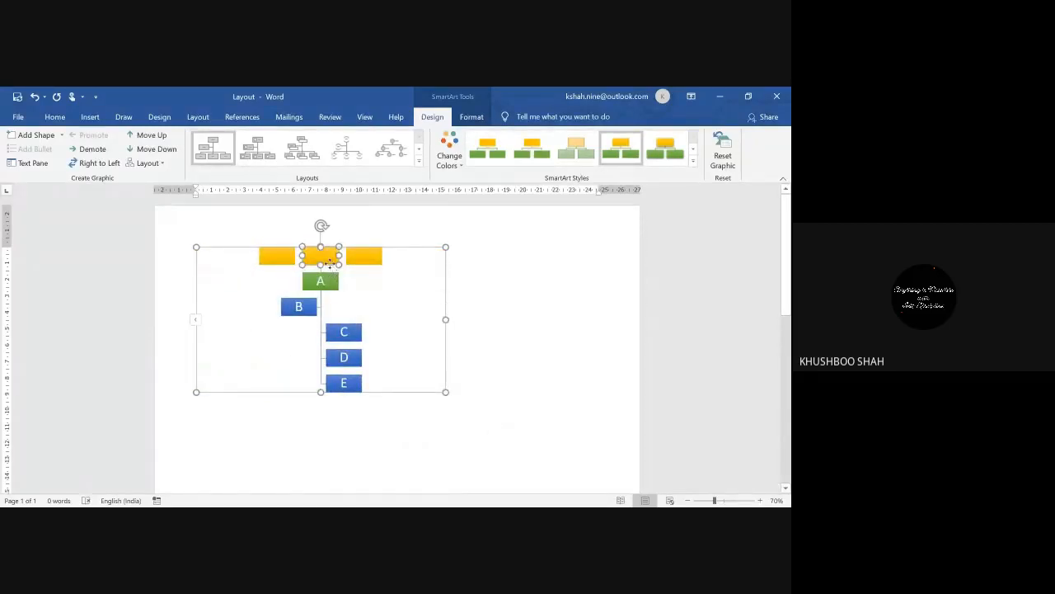
# Step: Add a shape below the new top box and drag the corner to enlarge the chart
pyautogui.rightClick(330, 263)
pyautogui.moveTo(396, 385)
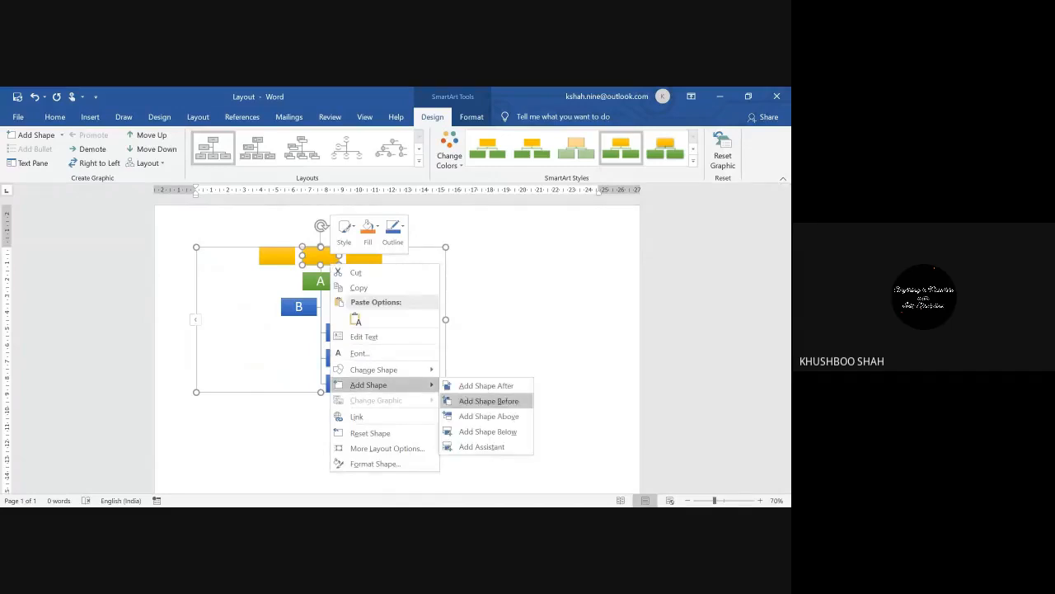
pyautogui.click(486, 431)
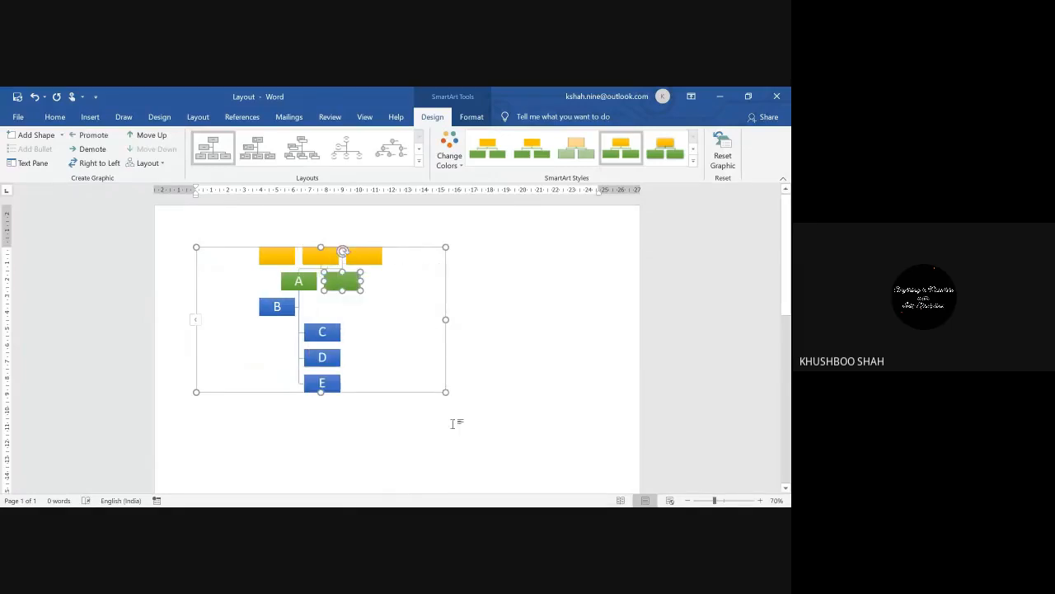
pyautogui.click(404, 368)
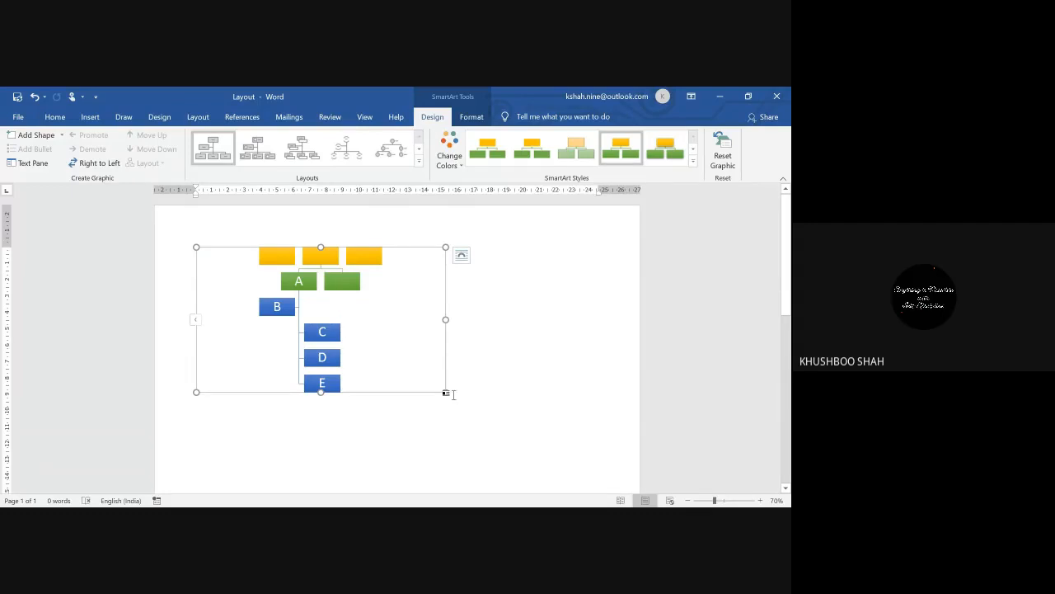
pyautogui.moveTo(446, 392); pyautogui.dragTo(549, 426)
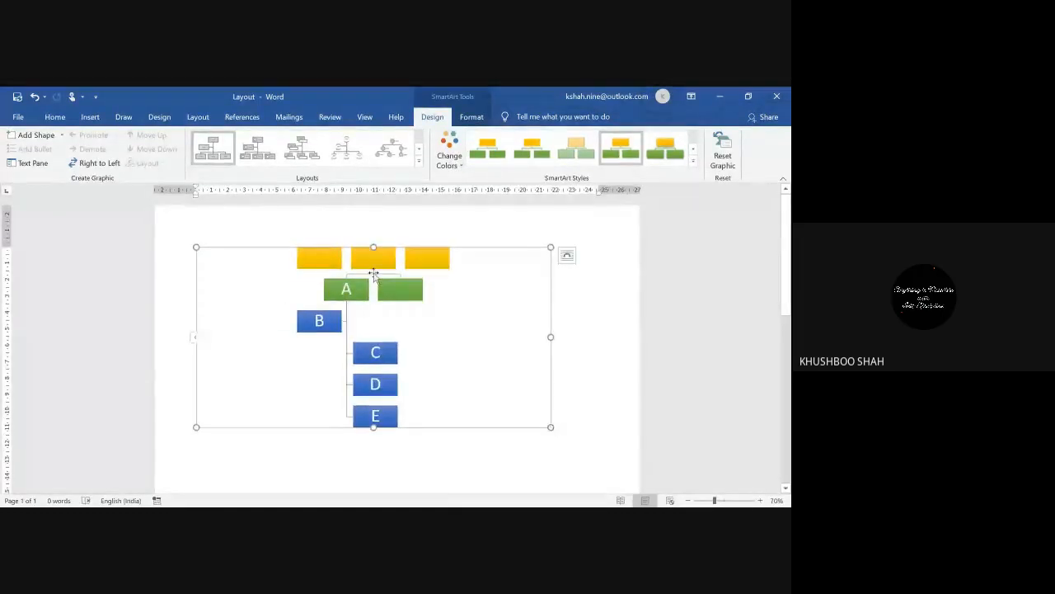
# Step: Label the empty box beside A with the text AA
pyautogui.click(398, 289)
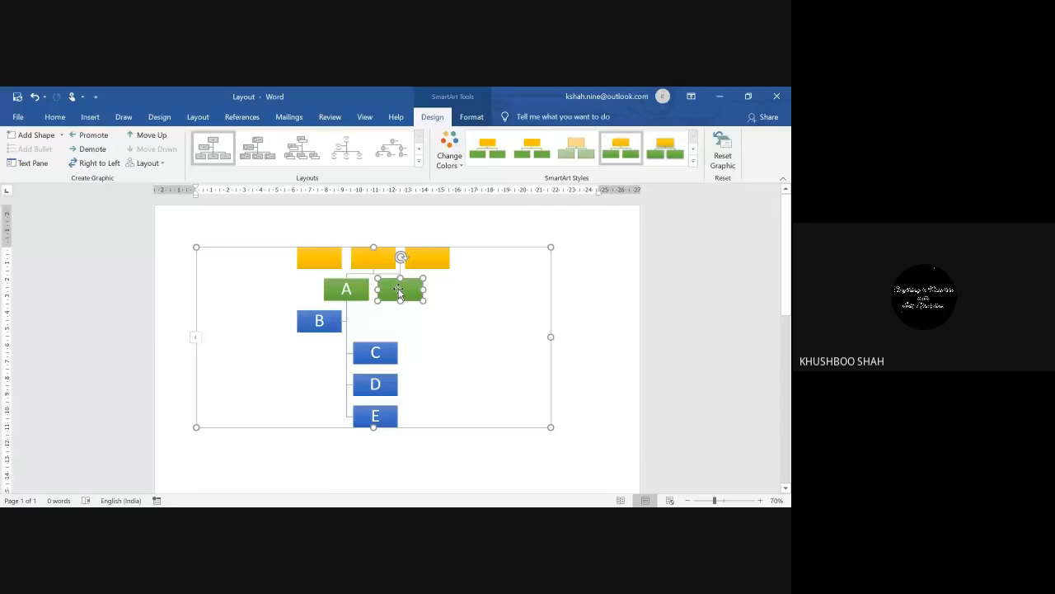
pyautogui.rightClick(398, 289)
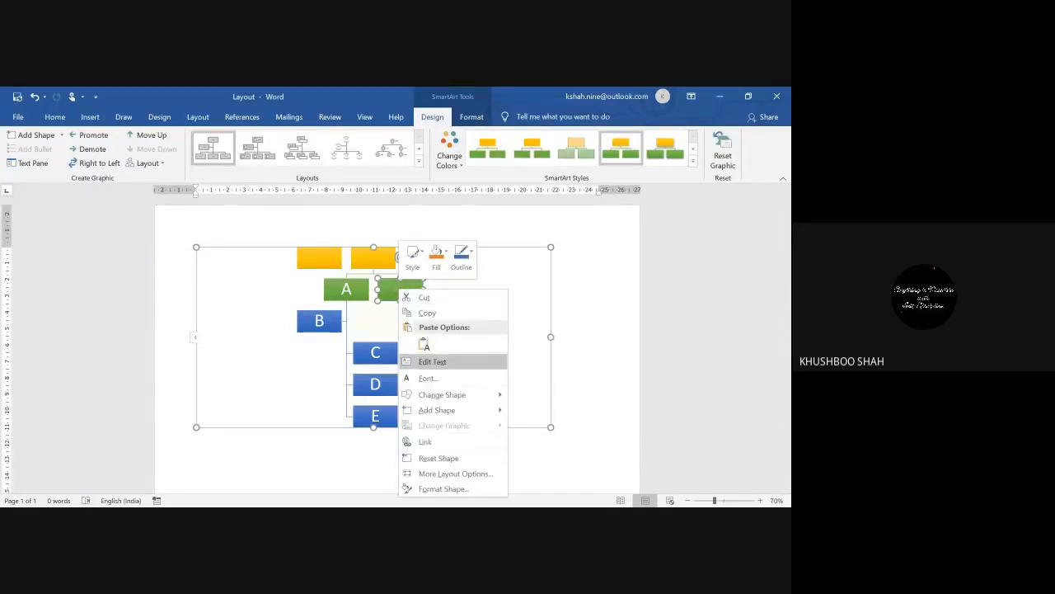
pyautogui.click(437, 361)
pyautogui.write('AA')
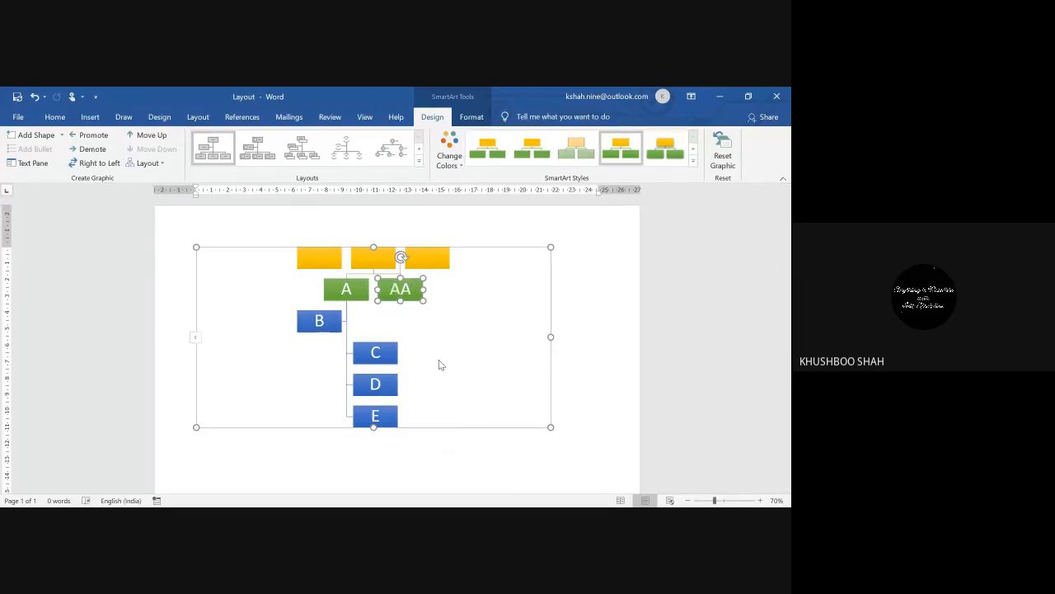
pyautogui.click(565, 354)
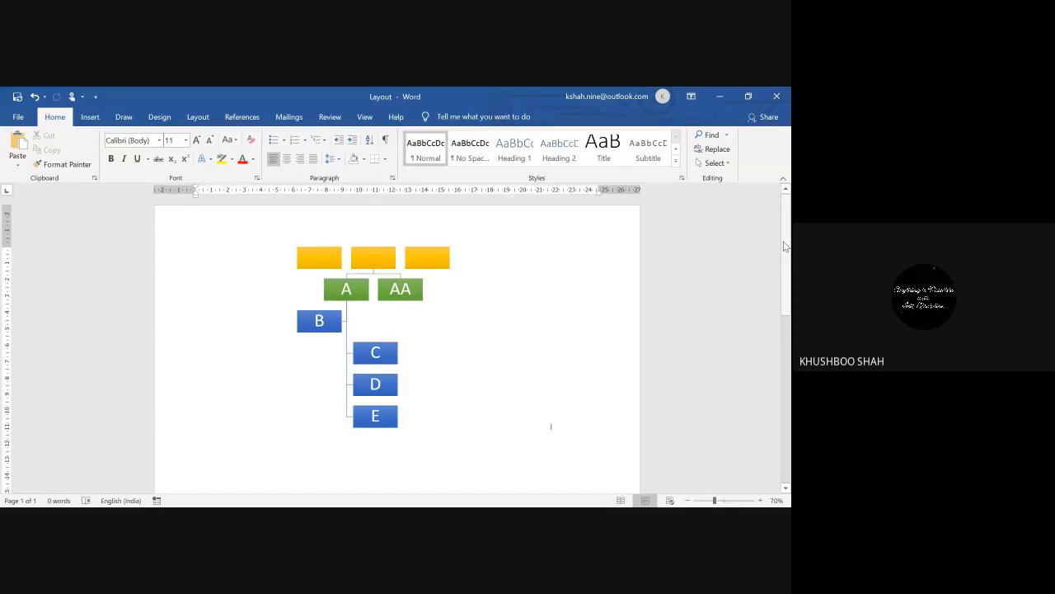
pyautogui.click(446, 455)
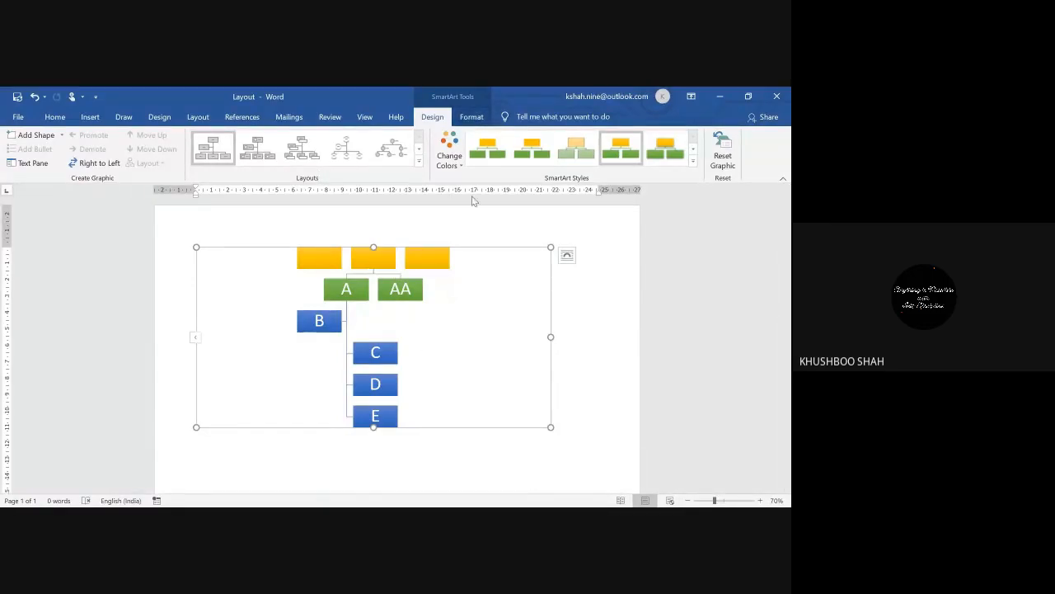
pyautogui.click(471, 117)
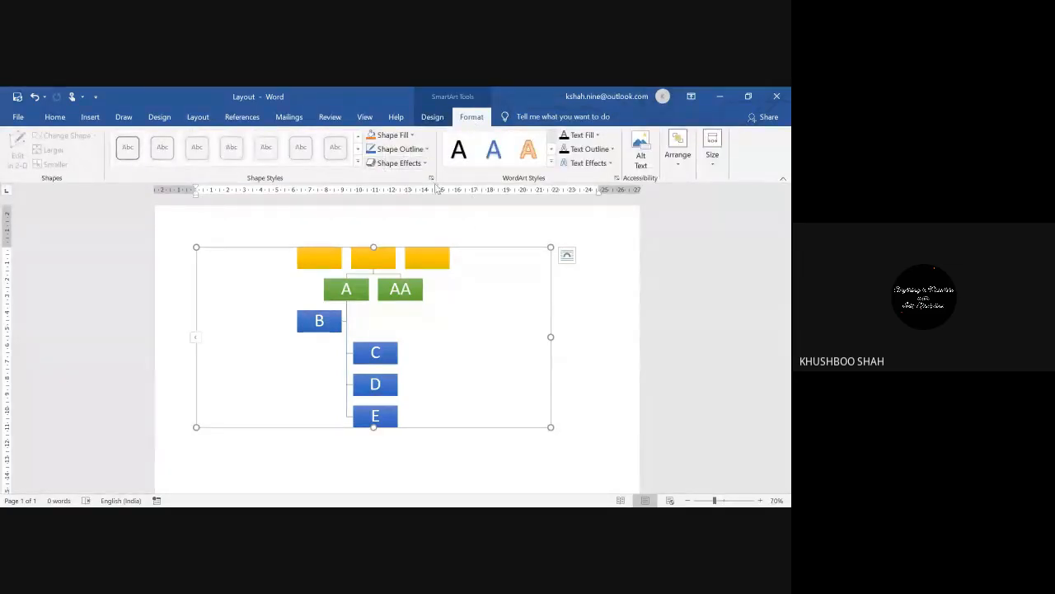
pyautogui.click(412, 135)
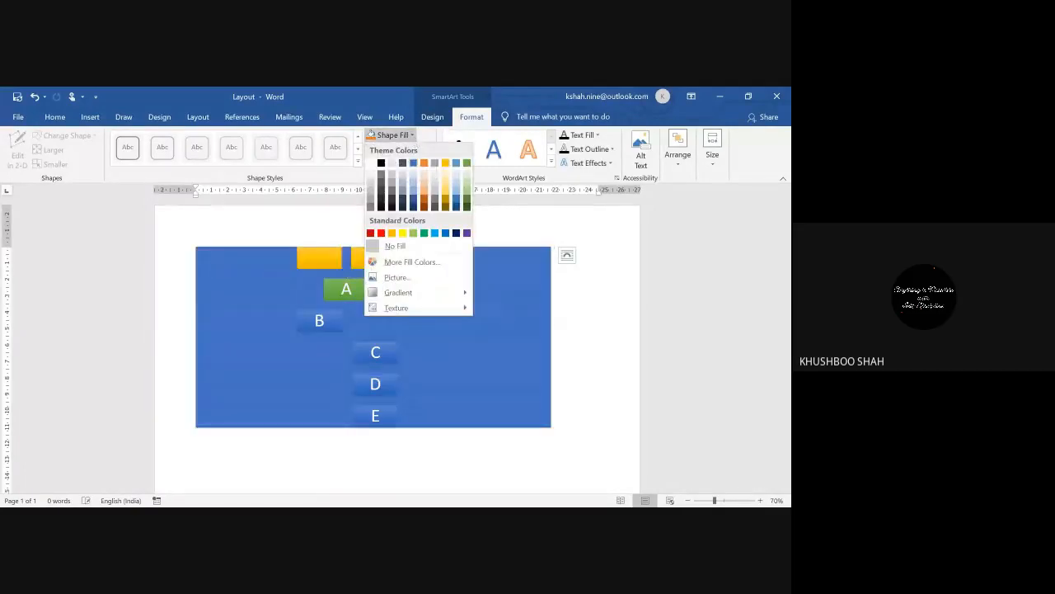
pyautogui.click(552, 164)
pyautogui.click(552, 164)
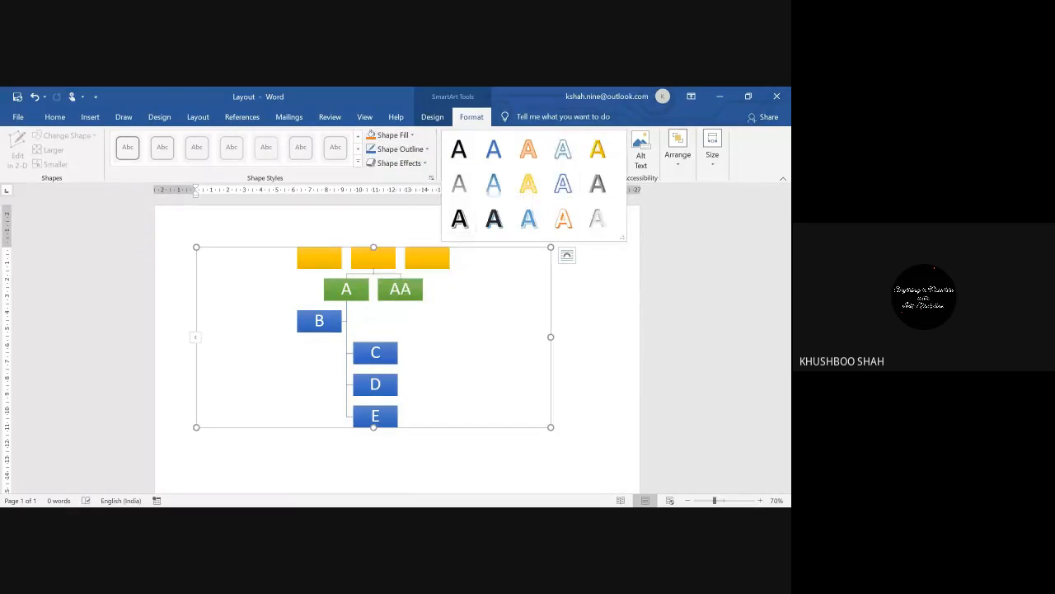
pyautogui.click(247, 297)
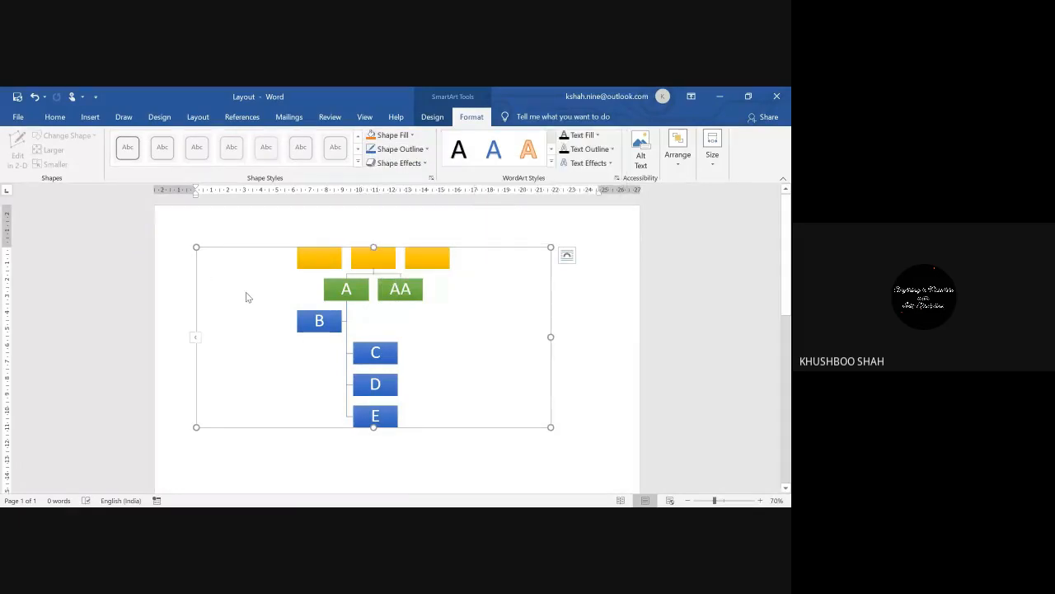
pyautogui.click(489, 441)
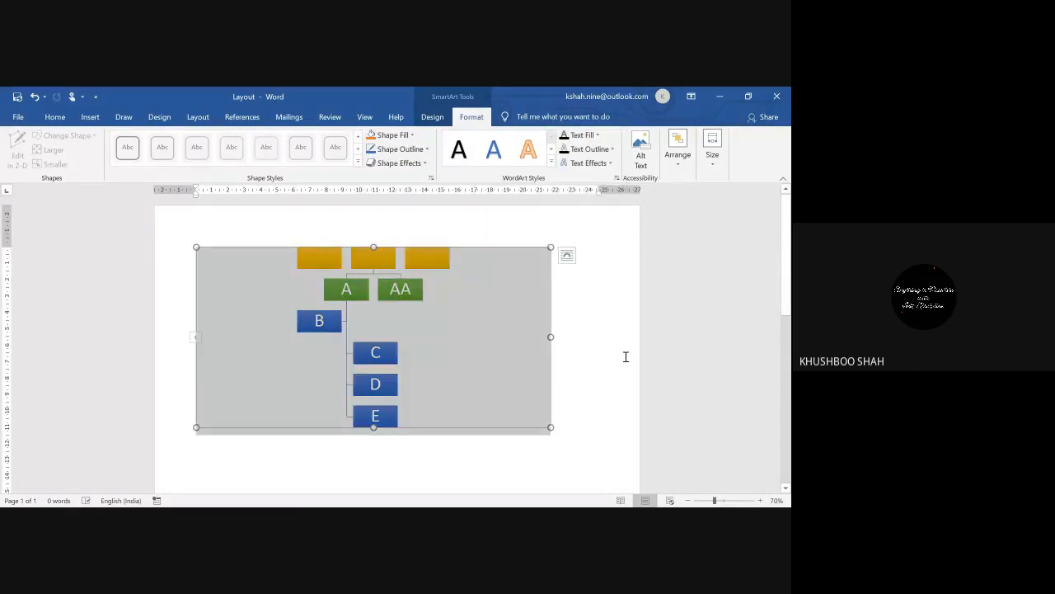
pyautogui.click(626, 356)
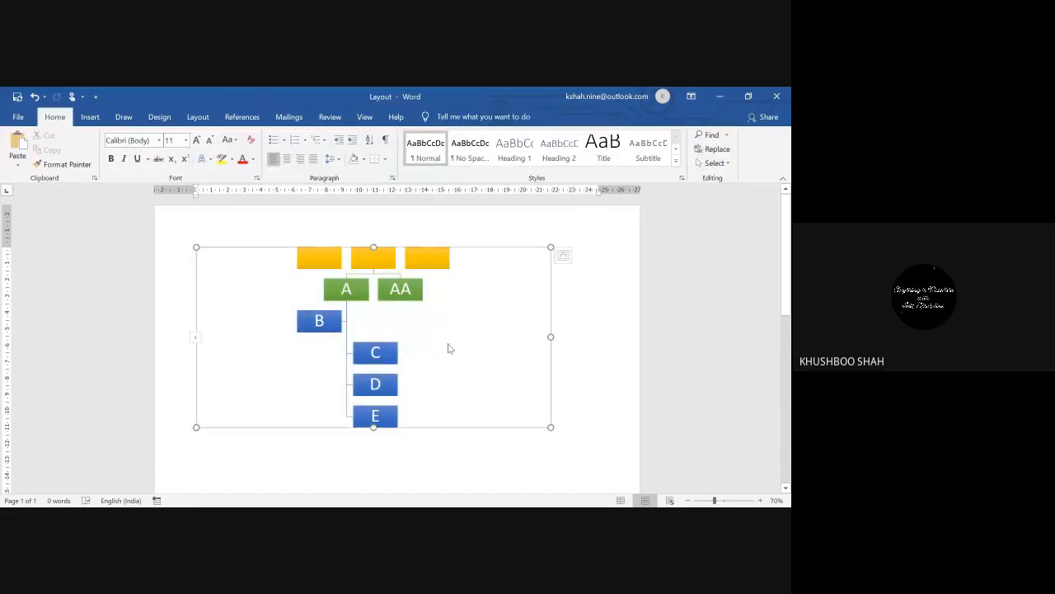
pyautogui.click(449, 348)
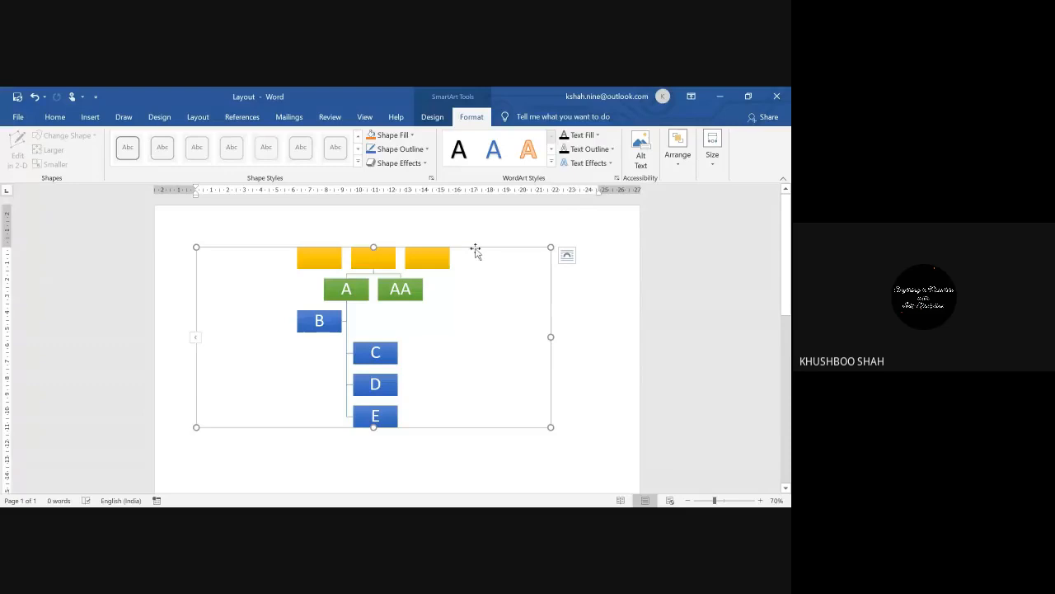
# Step: Delete the org chart, then browse the Design and Draw tabs
pyautogui.press('Delete')
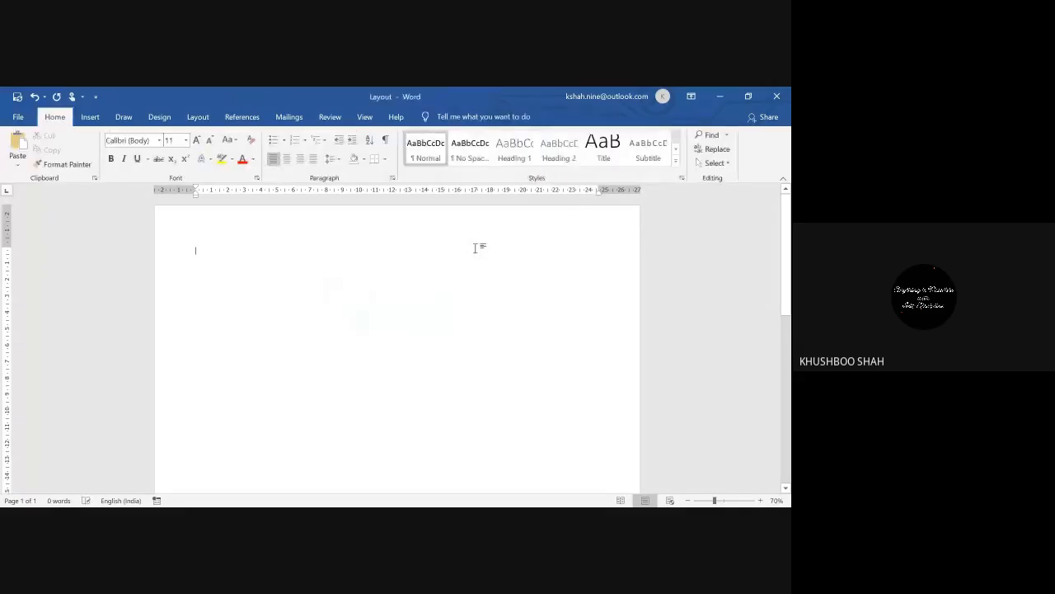
pyautogui.click(159, 118)
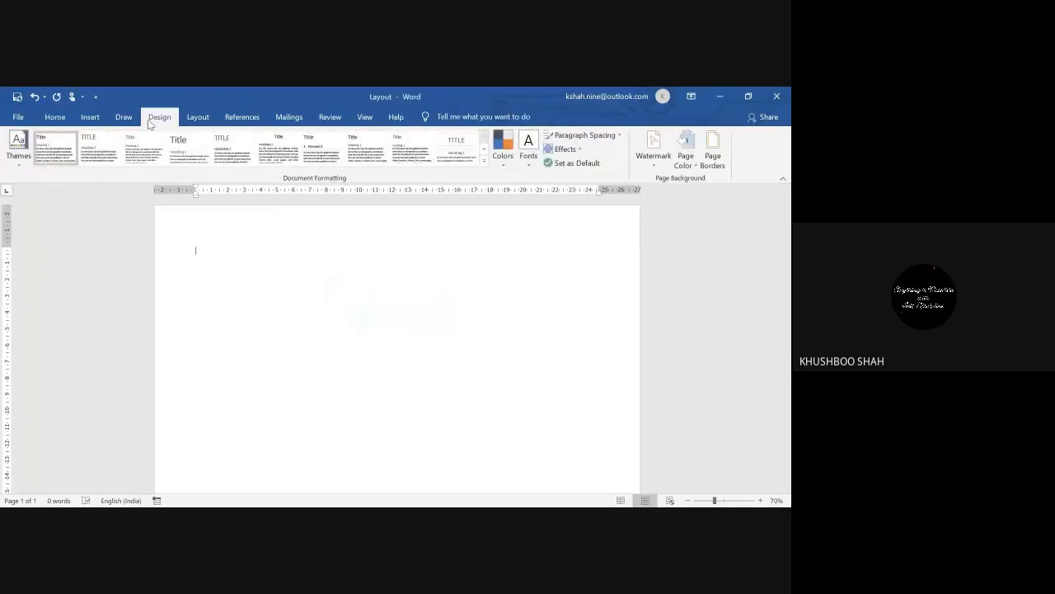
pyautogui.click(120, 119)
# Step: Open the Insert tab's Chart dialog and cancel it, then view the Layout tab
pyautogui.click(92, 118)
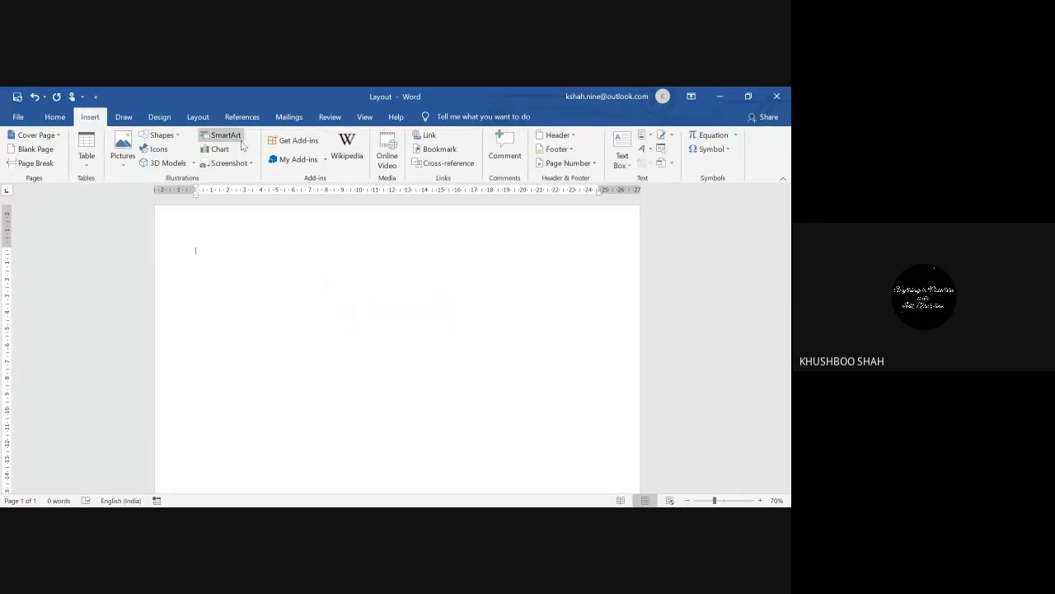
pyautogui.click(219, 149)
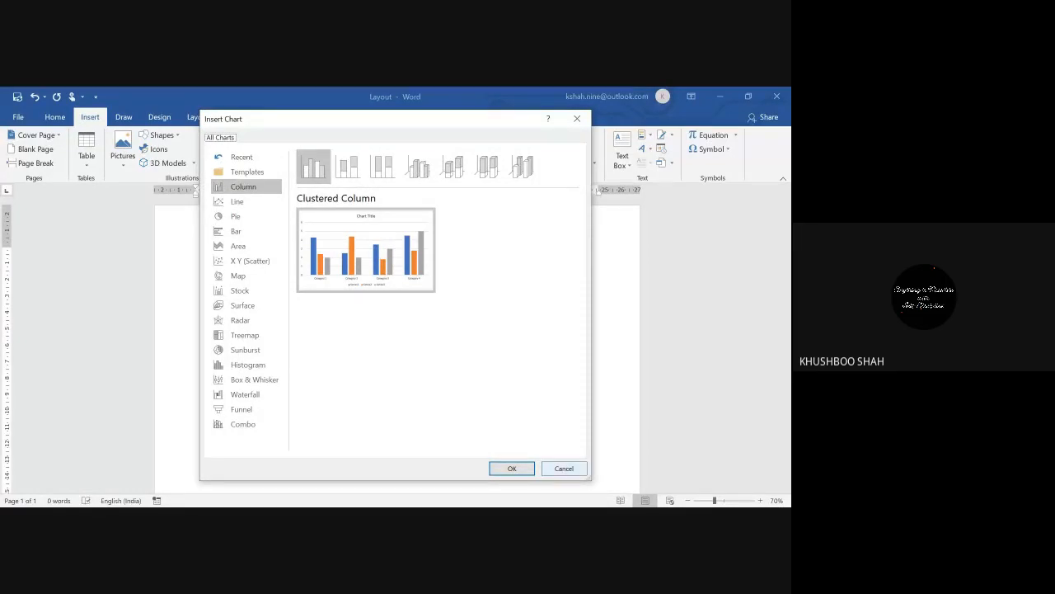
pyautogui.click(557, 469)
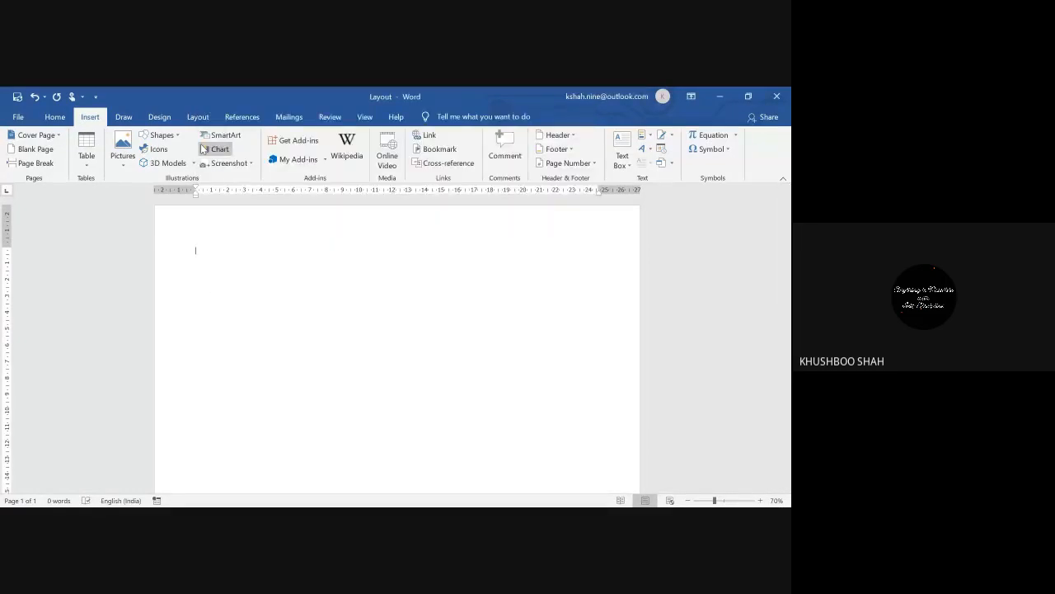
pyautogui.click(197, 118)
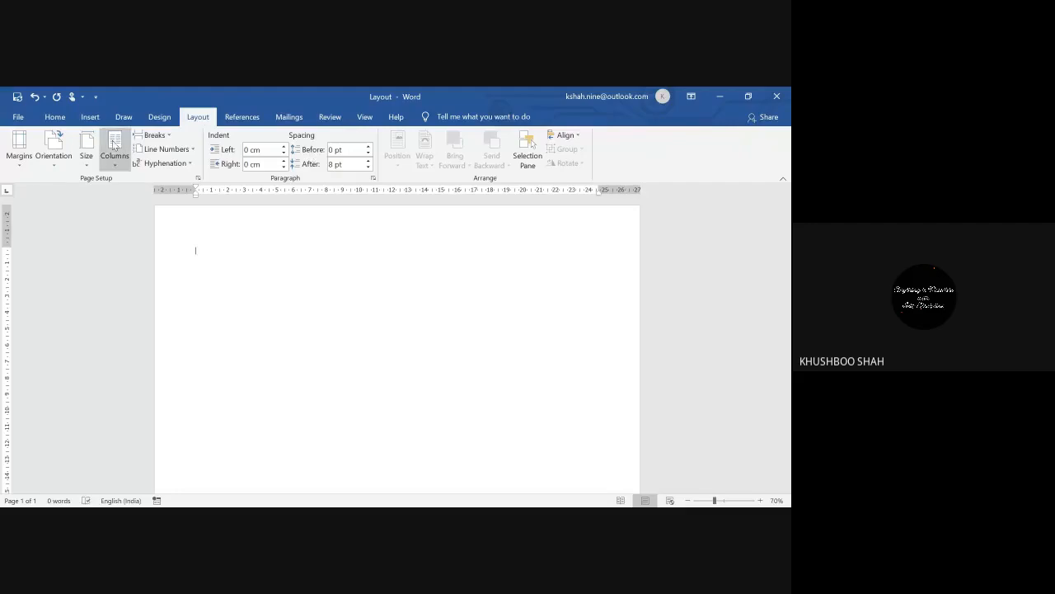